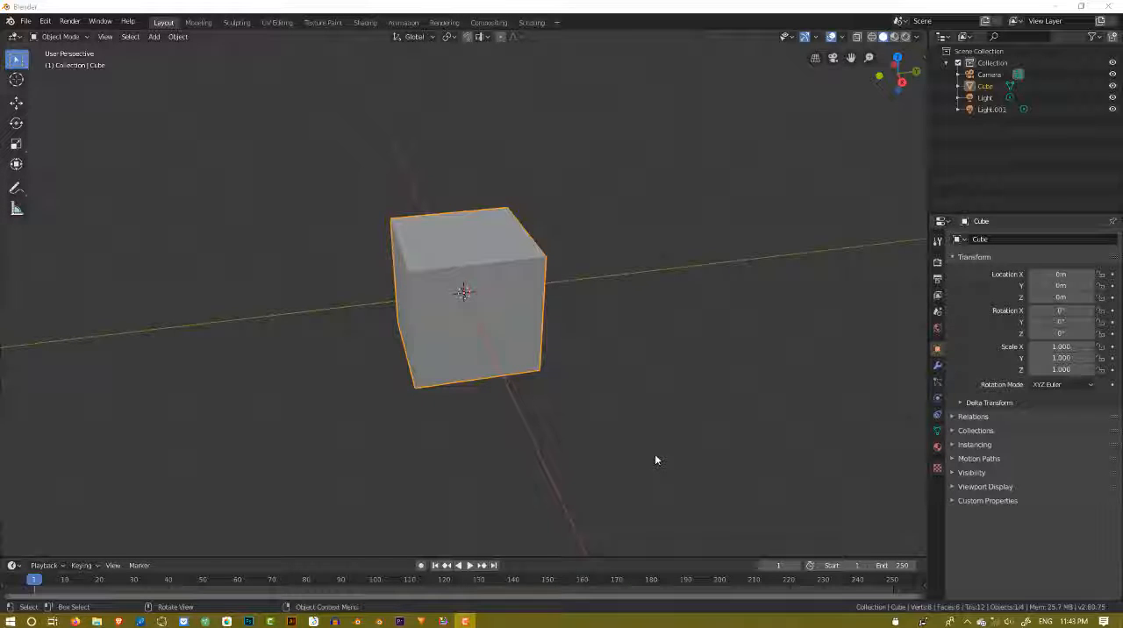
pyautogui.moveTo(655, 453)
pyautogui.mouseDown(button='middle')
pyautogui.moveTo(625, 437)
pyautogui.moveTo(665, 440)
pyautogui.mouseUp(button='middle')
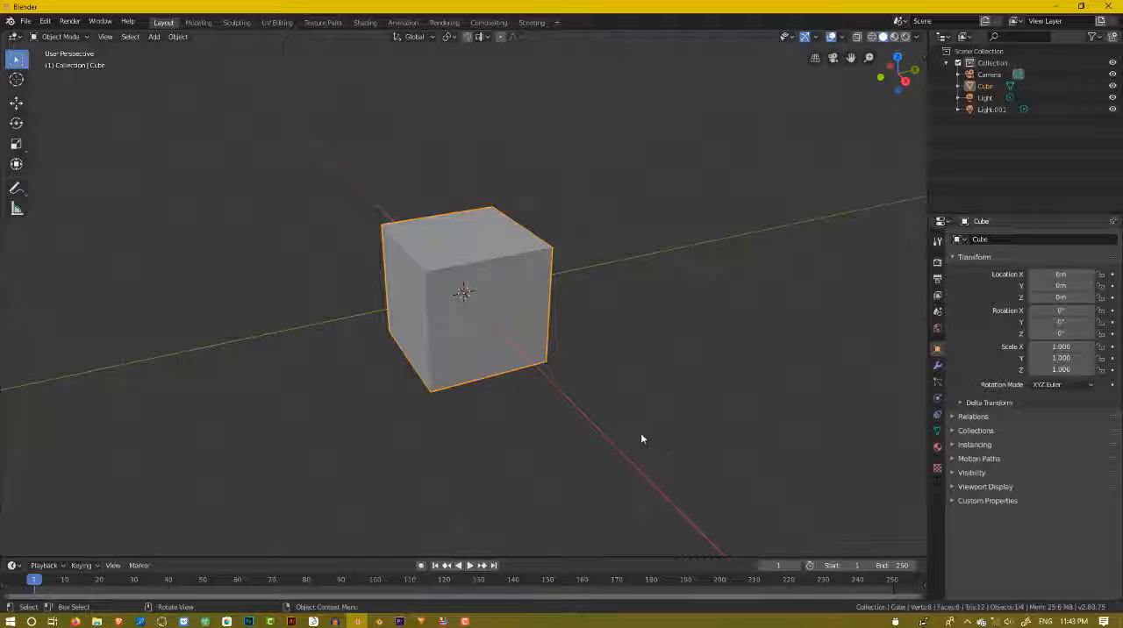
pyautogui.scroll(-3, 575, 404)
pyautogui.moveTo(560, 394); pyautogui.dragTo(541, 387, button='middle')
pyautogui.scroll(4, 541, 388)
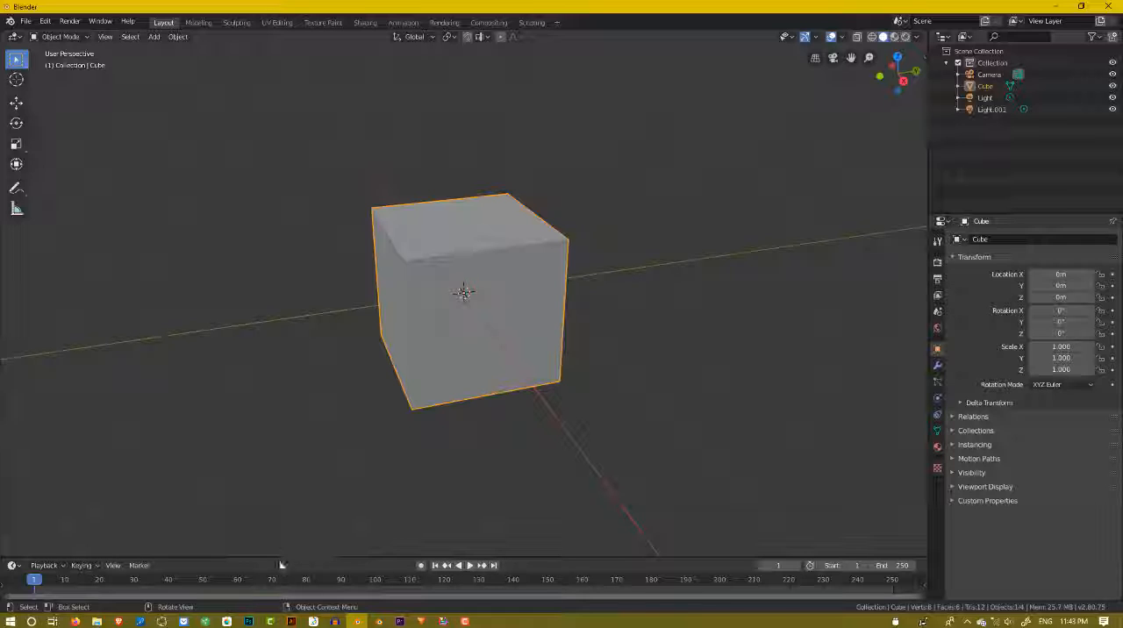
# Switch to Photoshop and examine the hand-drawn fixture and stall sketches on the bathroom research page in DESIGN NEW PAGE 11.psd.
pyautogui.moveTo(248, 621)
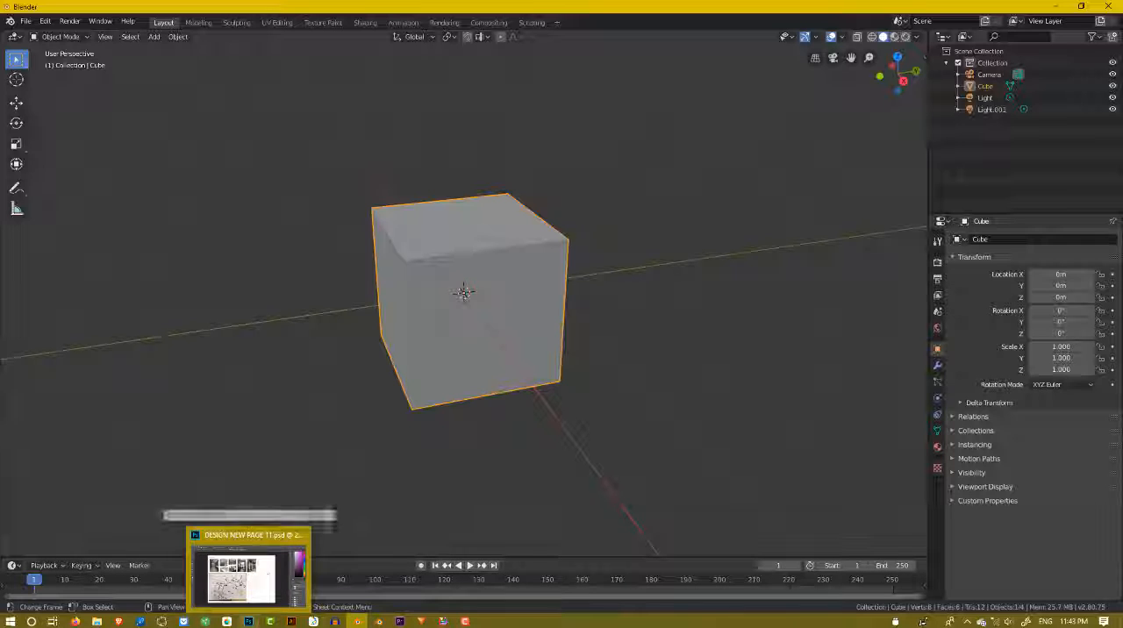
pyautogui.click(242, 575)
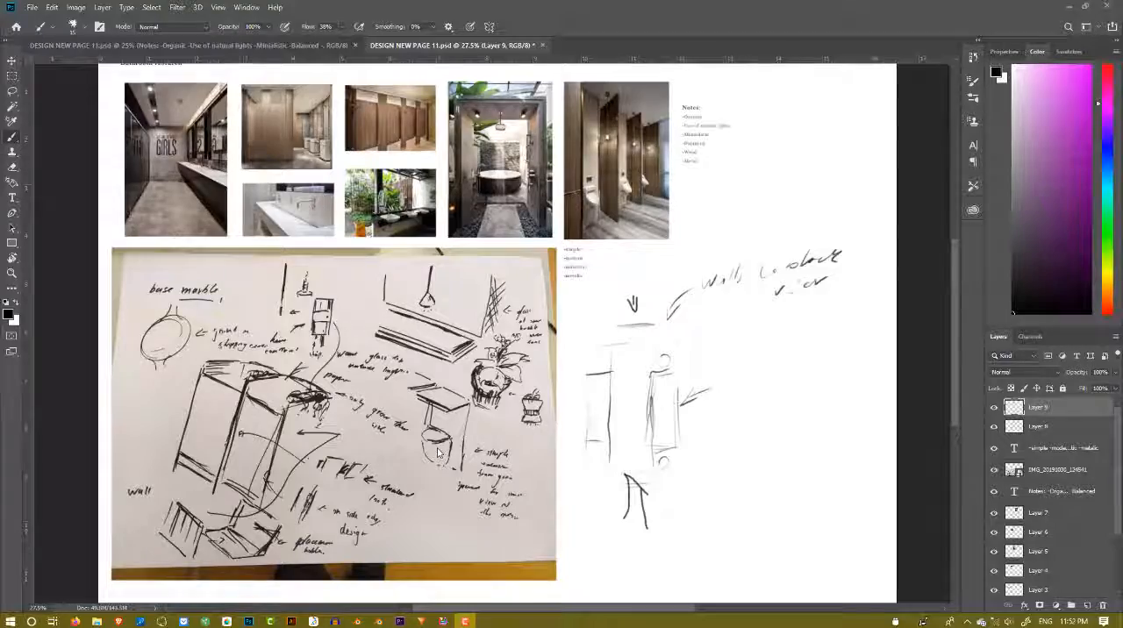
pyautogui.keyDown('alt'); pyautogui.scroll(4, 438, 453); pyautogui.keyUp('alt')
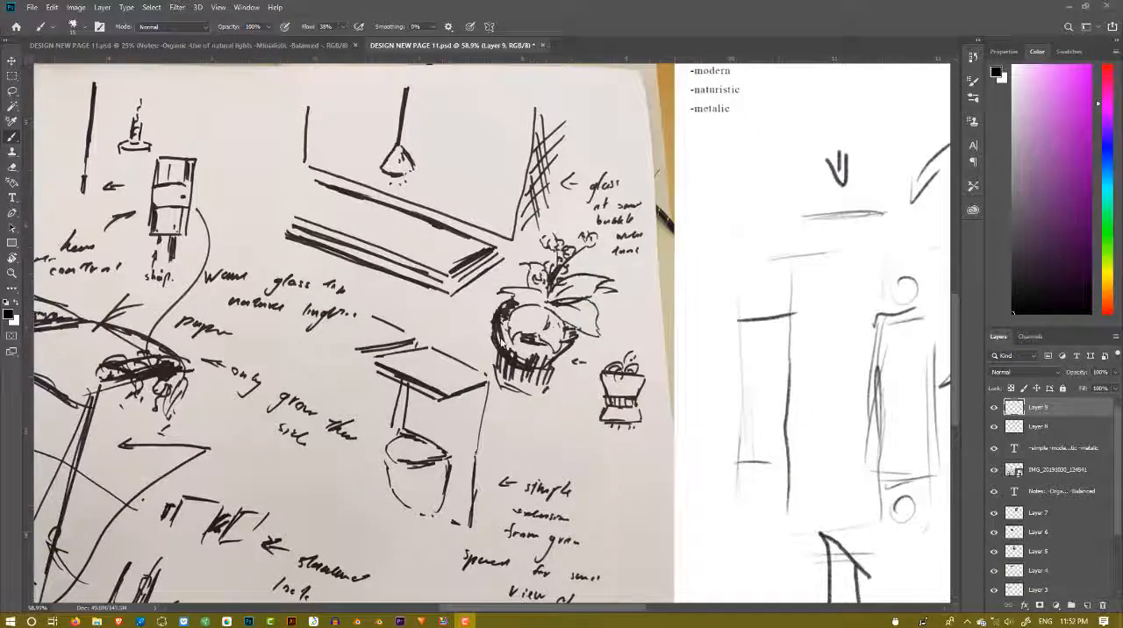
pyautogui.keyDown('alt'); pyautogui.scroll(-2, 545, 310); pyautogui.keyUp('alt')
pyautogui.keyDown('alt'); pyautogui.scroll(4, 544, 309); pyautogui.keyUp('alt')
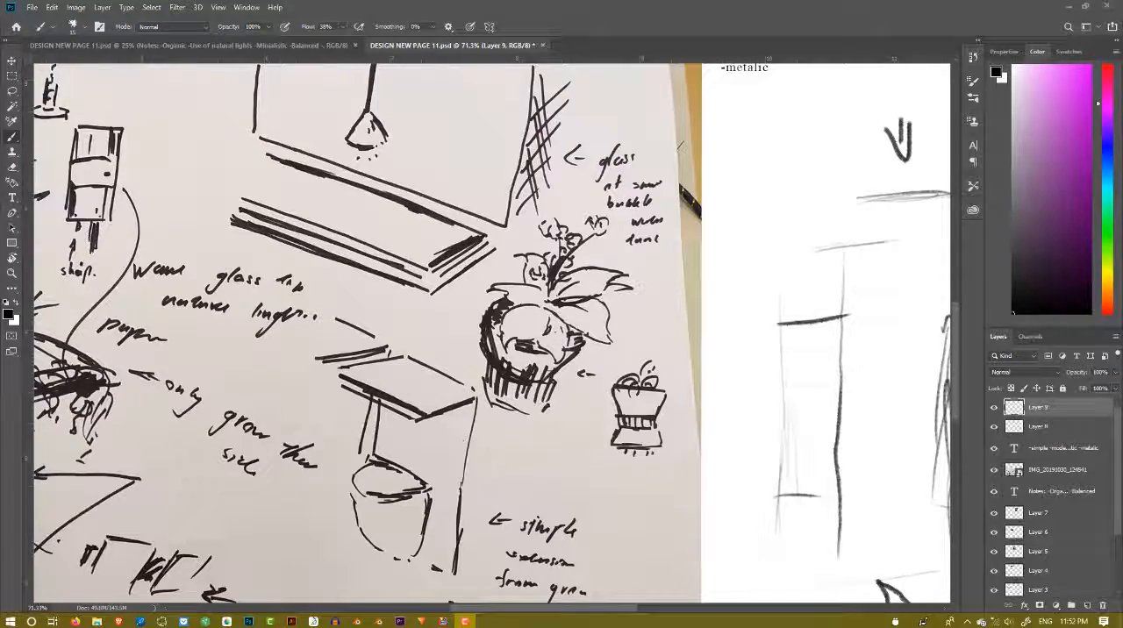
pyautogui.keyDown('alt'); pyautogui.scroll(-2, 762, 395); pyautogui.keyUp('alt')
pyautogui.keyDown('alt'); pyautogui.scroll(-2, 689, 435); pyautogui.keyUp('alt')
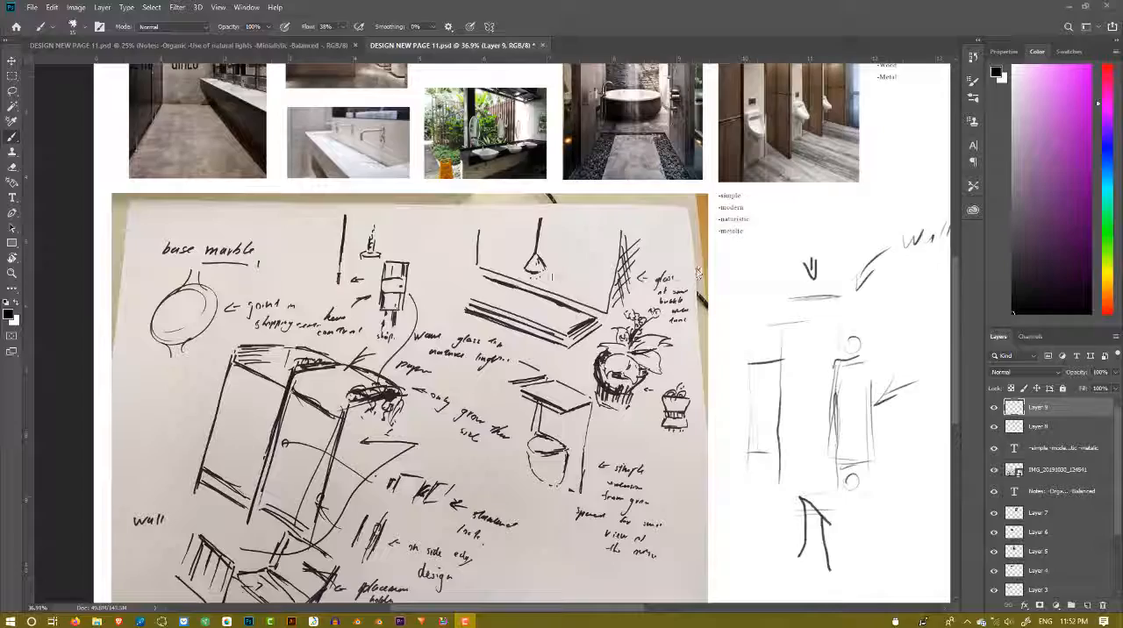
pyautogui.keyDown('alt'); pyautogui.scroll(6, 378, 307); pyautogui.keyUp('alt')
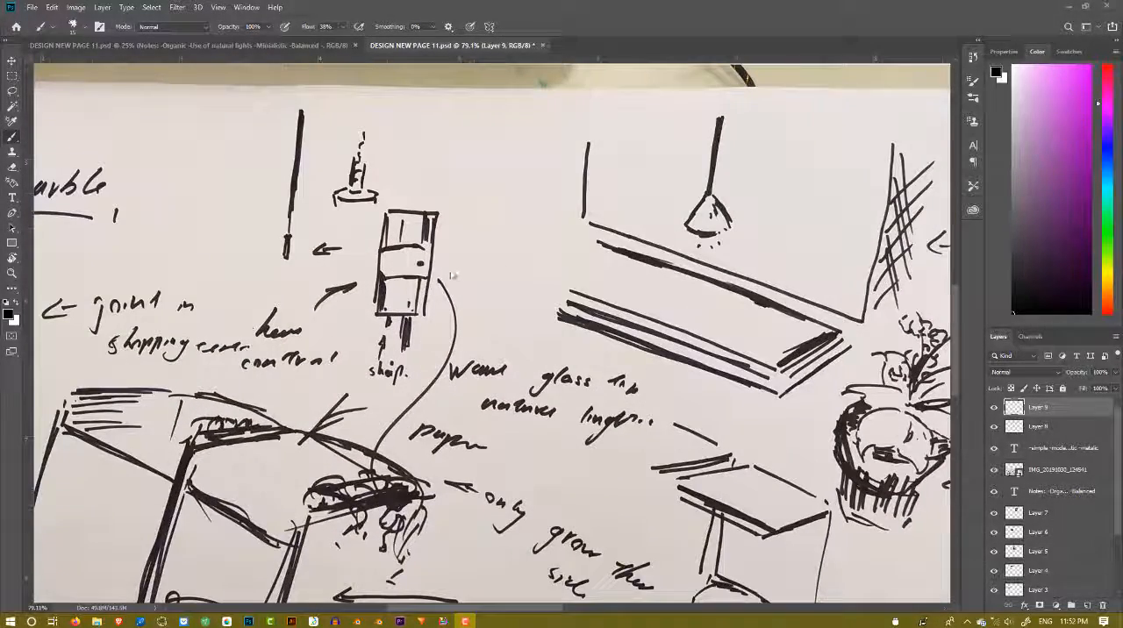
pyautogui.keyDown('alt'); pyautogui.scroll(-3, 399, 297); pyautogui.keyUp('alt')
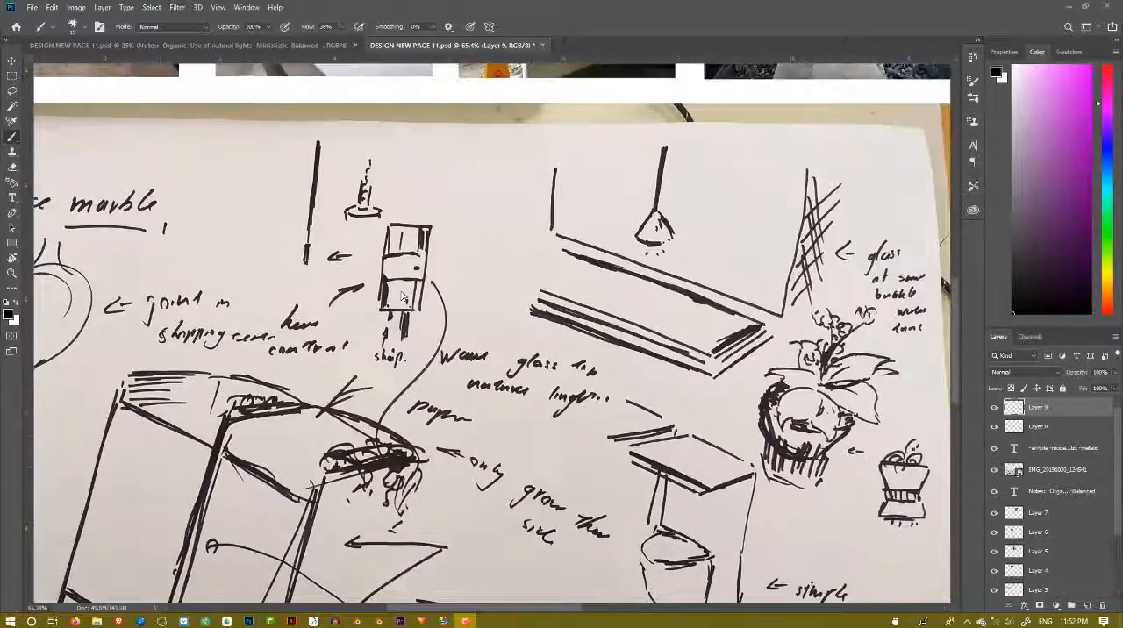
pyautogui.keyDown('alt'); pyautogui.scroll(2, 347, 215); pyautogui.keyUp('alt')
pyautogui.keyDown('alt'); pyautogui.scroll(-2, 491, 334); pyautogui.keyUp('alt')
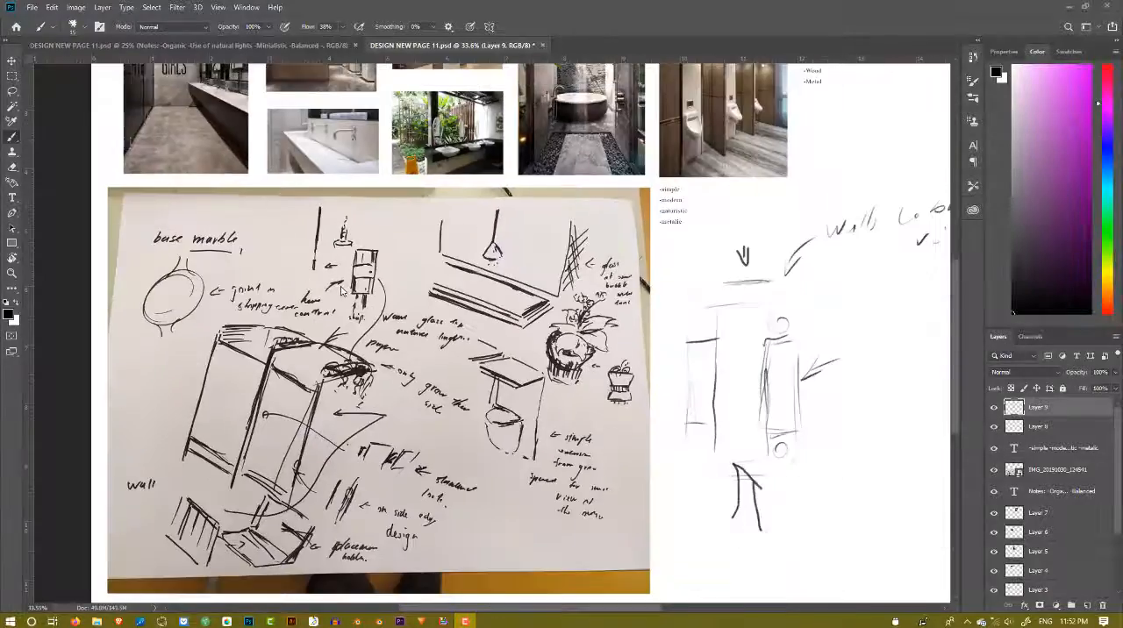
pyautogui.keyDown('alt'); pyautogui.scroll(5, 304, 412); pyautogui.keyUp('alt')
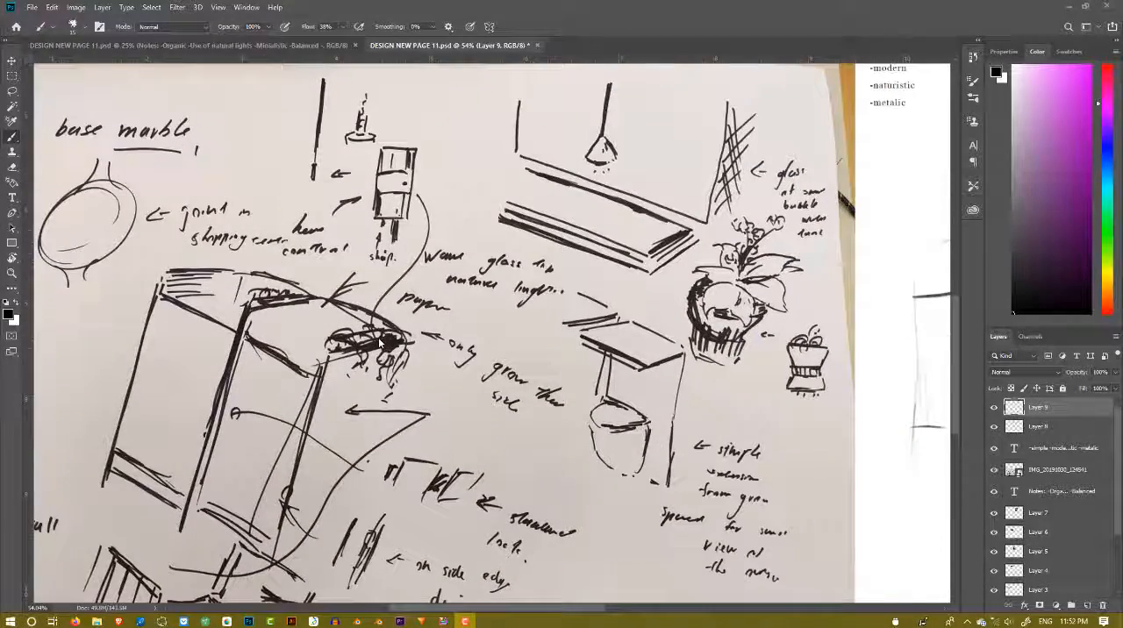
pyautogui.keyDown('alt'); pyautogui.scroll(-4, 490, 455); pyautogui.keyUp('alt')
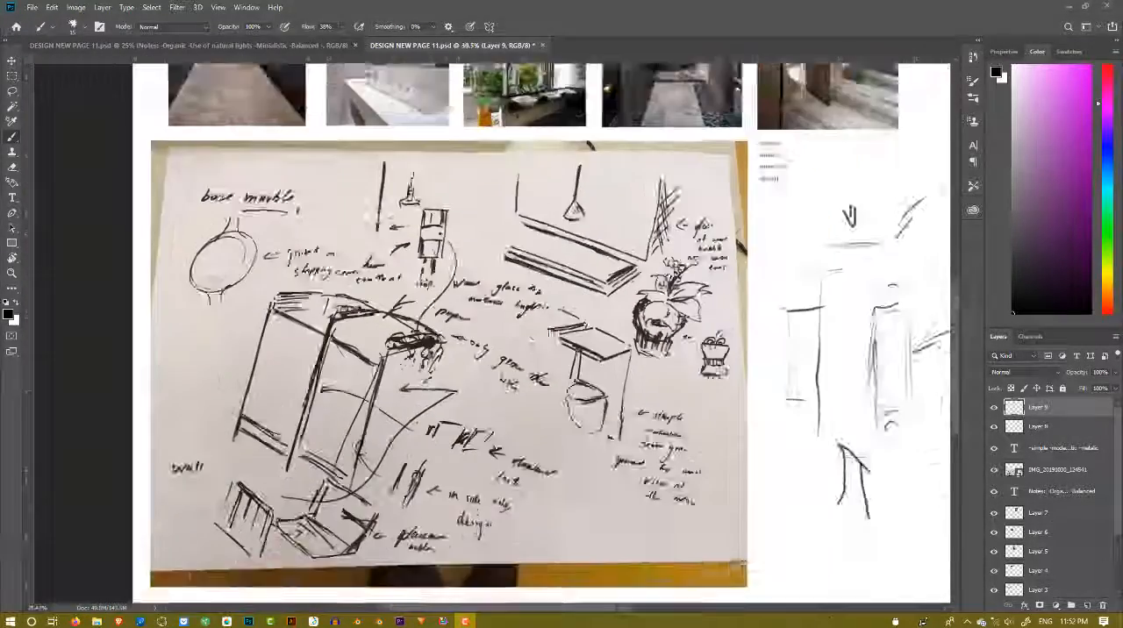
# Examine the floor layout sketch beside the photo, including its entrances and the walls that block the view.
pyautogui.keyDown('alt'); pyautogui.scroll(4, 662, 510); pyautogui.keyUp('alt')
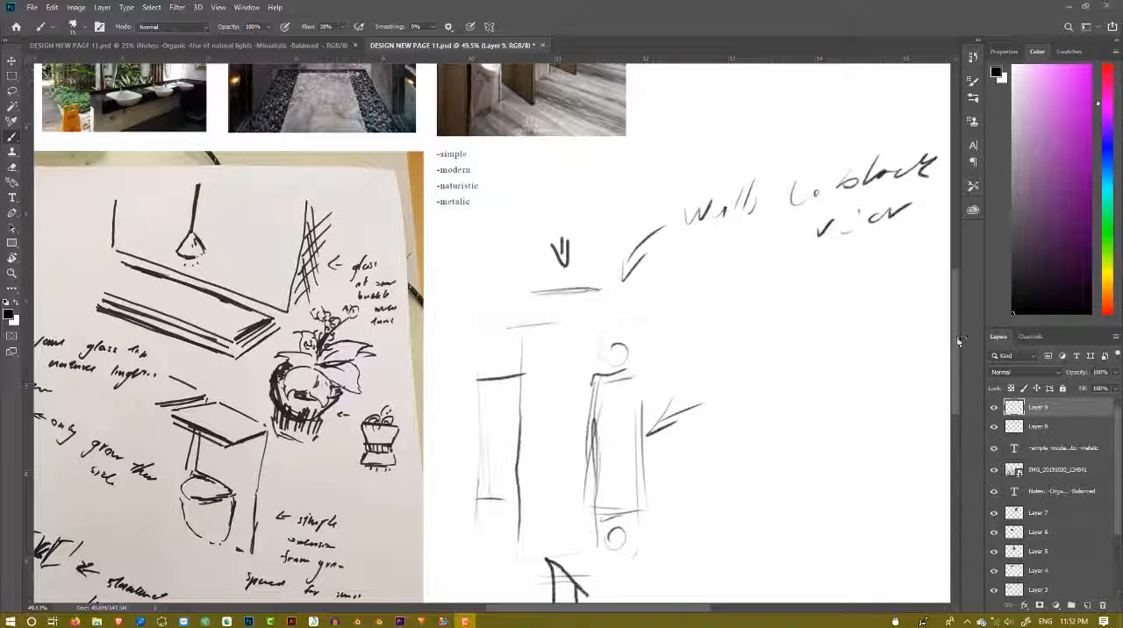
pyautogui.scroll(-2, 957, 355)
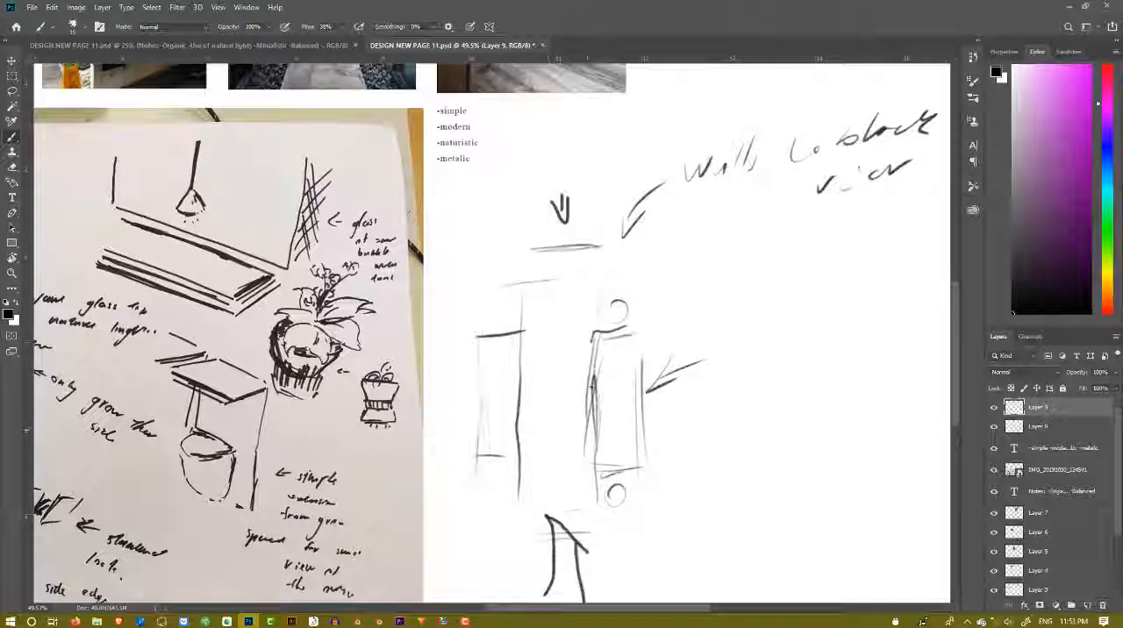
pyautogui.keyDown('alt'); pyautogui.scroll(-1, 608, 380); pyautogui.keyUp('alt')
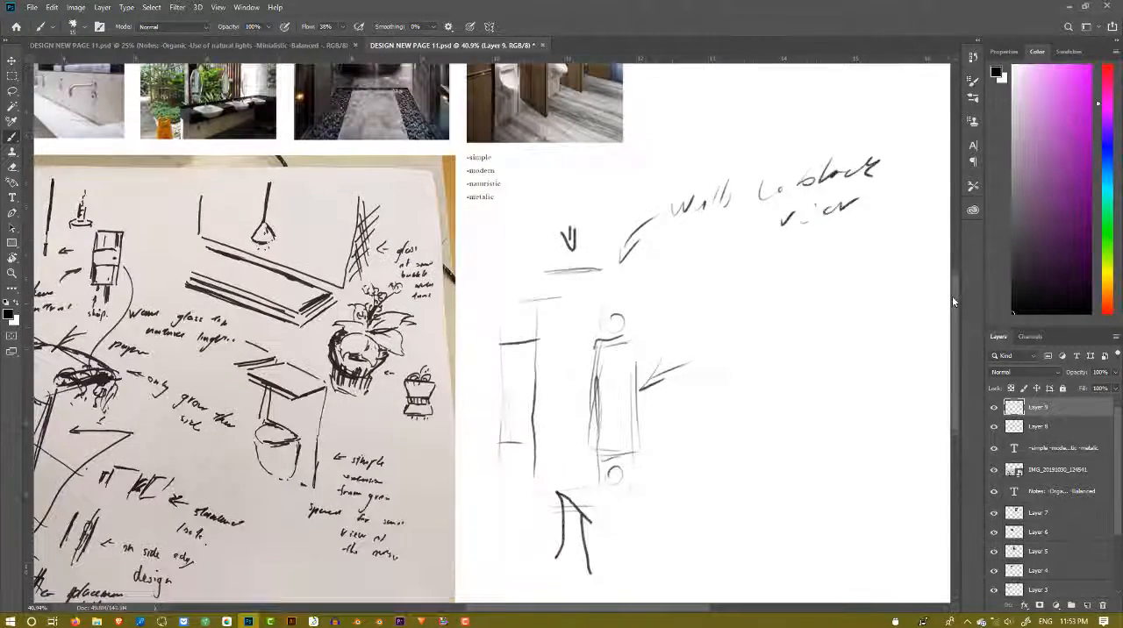
pyautogui.keyDown('alt'); pyautogui.scroll(1, 706, 539); pyautogui.keyUp('alt')
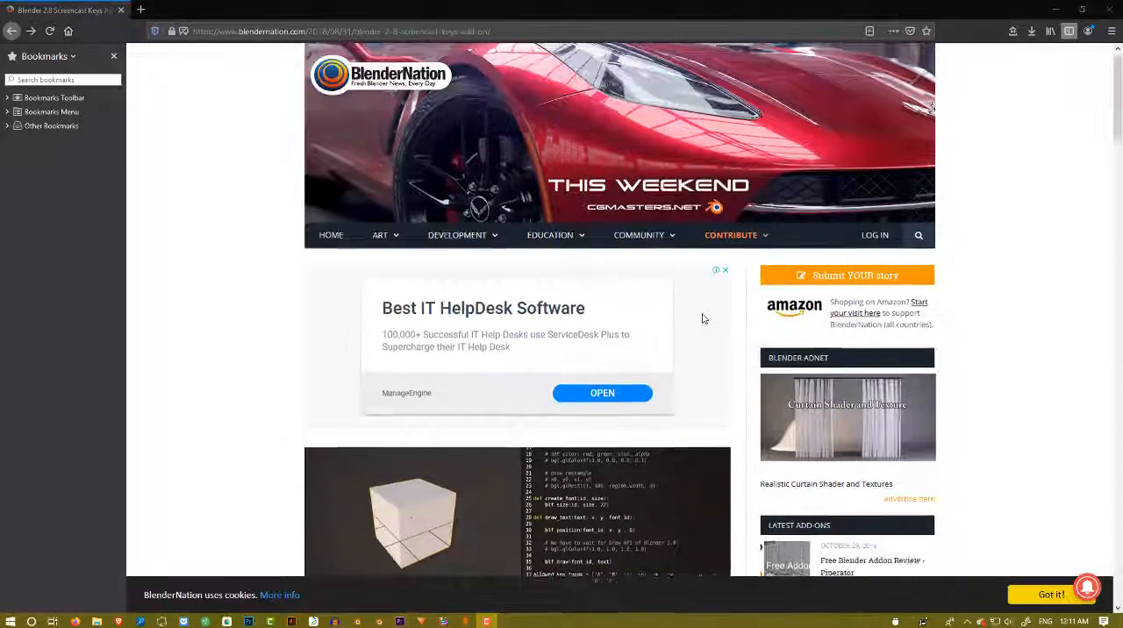
# Read through the BlenderNation article about the Blender 2.8 Screencast Keys add-on in the web browser.
pyautogui.scroll(-1, 702, 318)
pyautogui.scroll(-2, 702, 319)
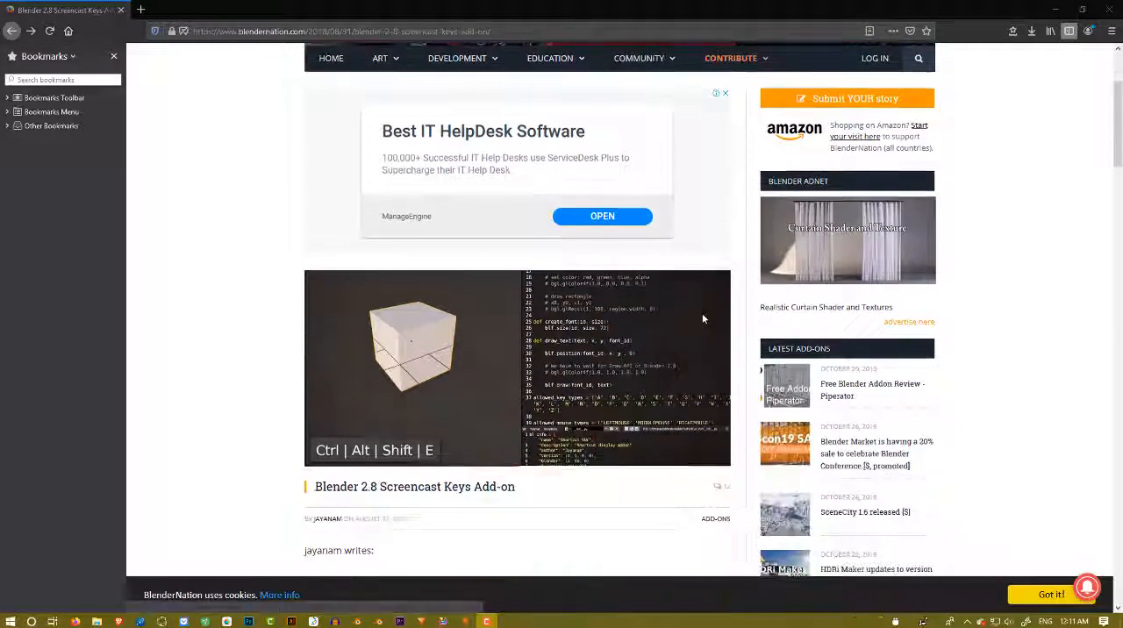
pyautogui.scroll(2, 703, 320)
pyautogui.scroll(-3, 701, 325)
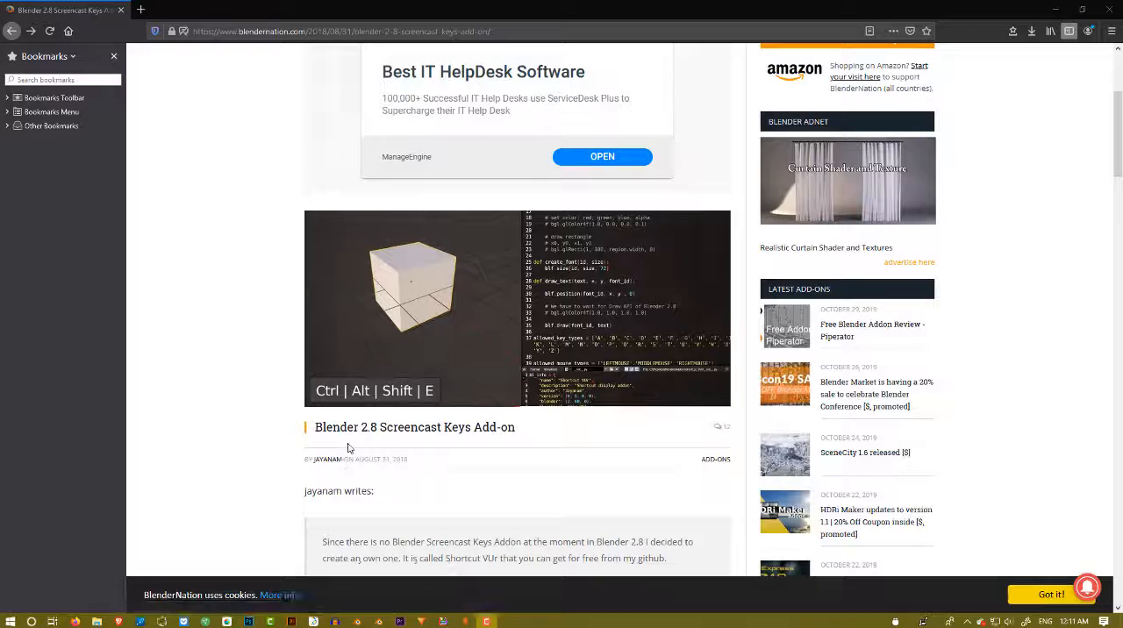
pyautogui.scroll(-5, 411, 426)
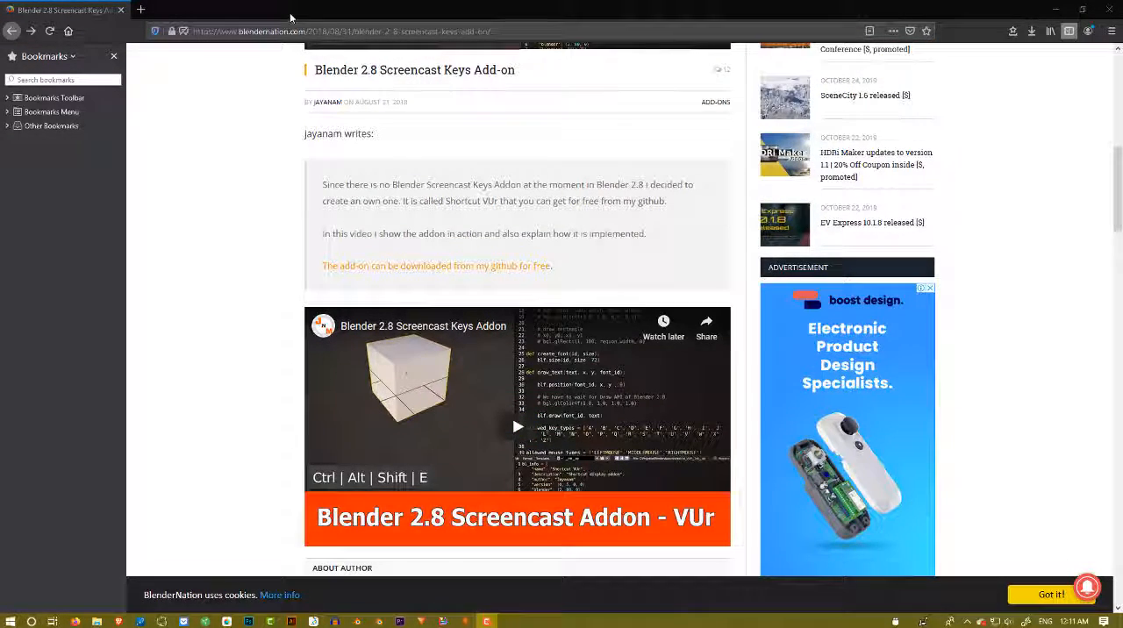
pyautogui.scroll(-4, 564, 161)
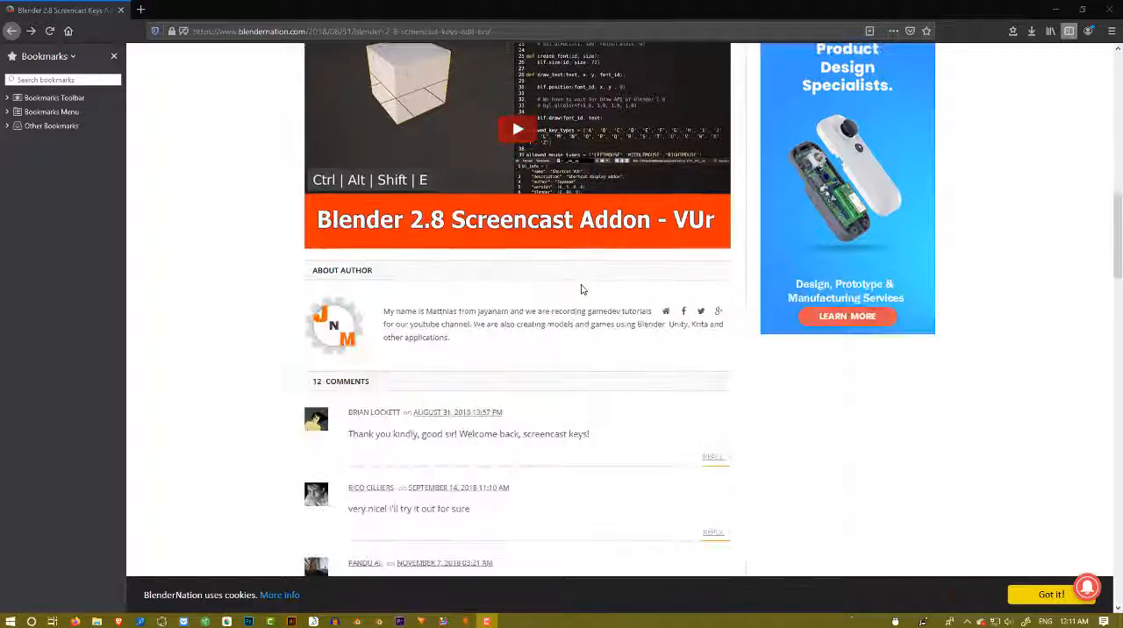
pyautogui.scroll(3, 582, 291)
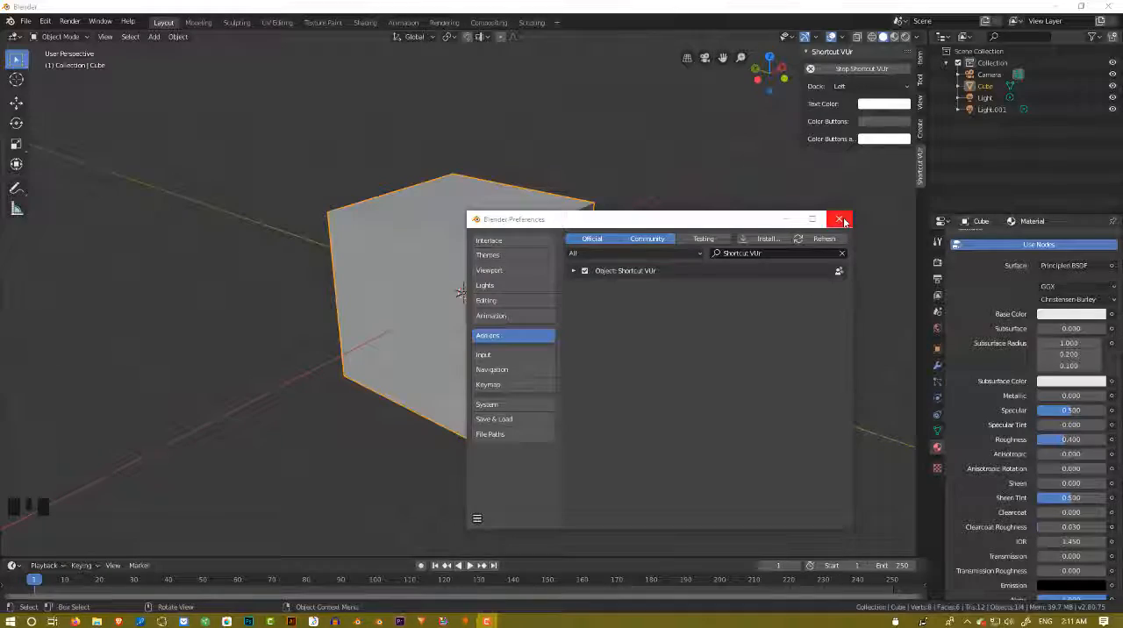
# Close the Blender Preferences window to return to the cube scene with the Shortcut VUr add-on enabled.
pyautogui.click(842, 220)
pyautogui.click(351, 365)
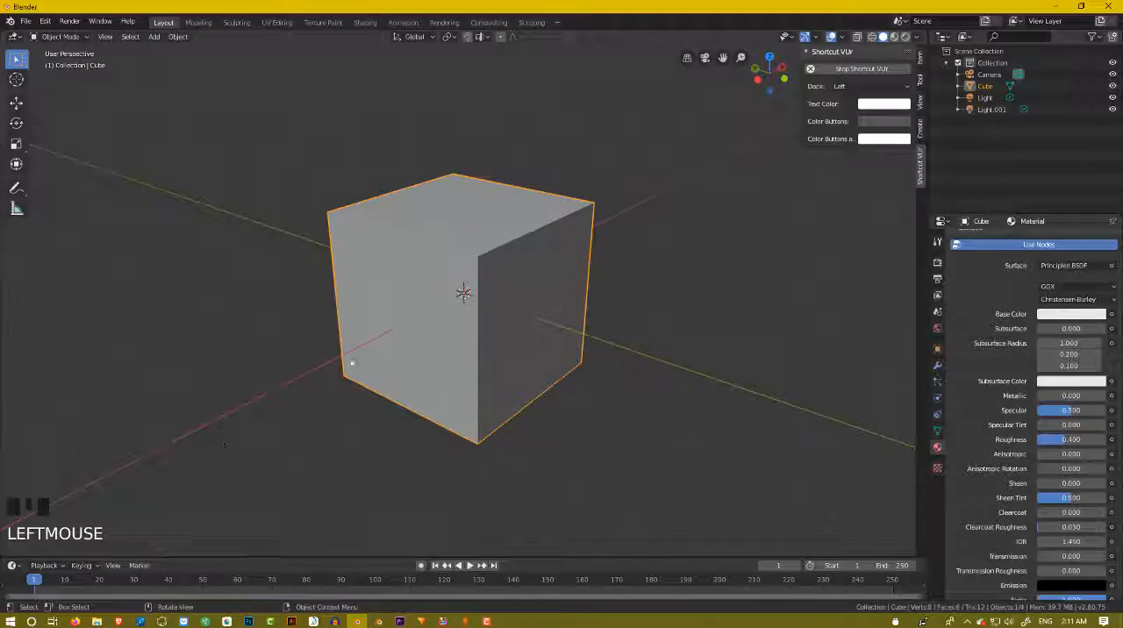
pyautogui.scroll(2, 408, 354)
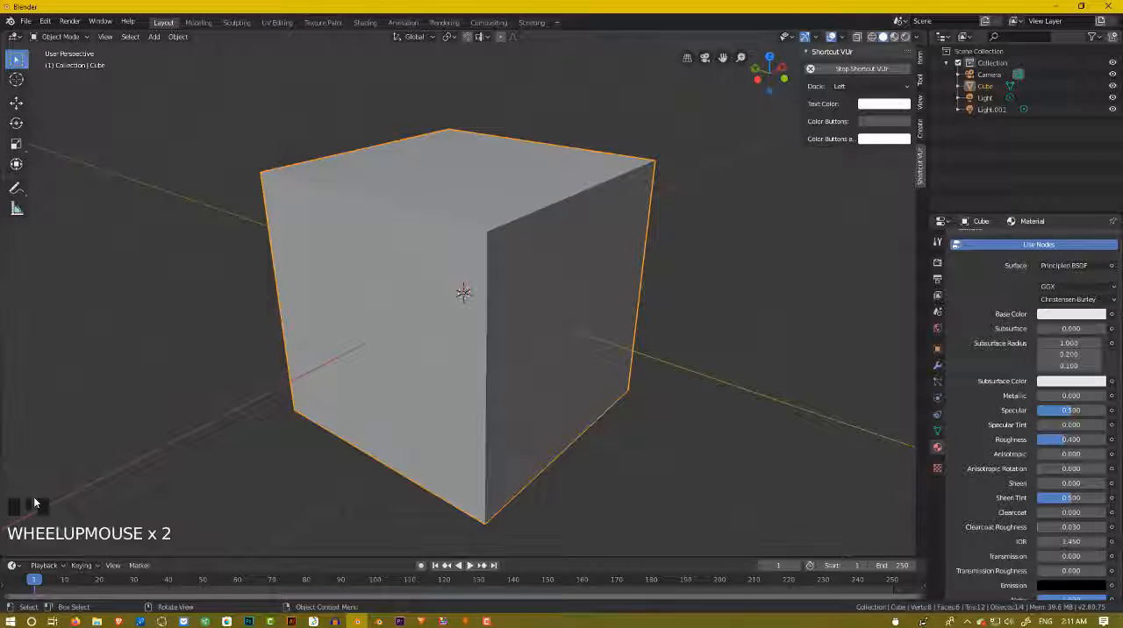
pyautogui.click(345, 178)
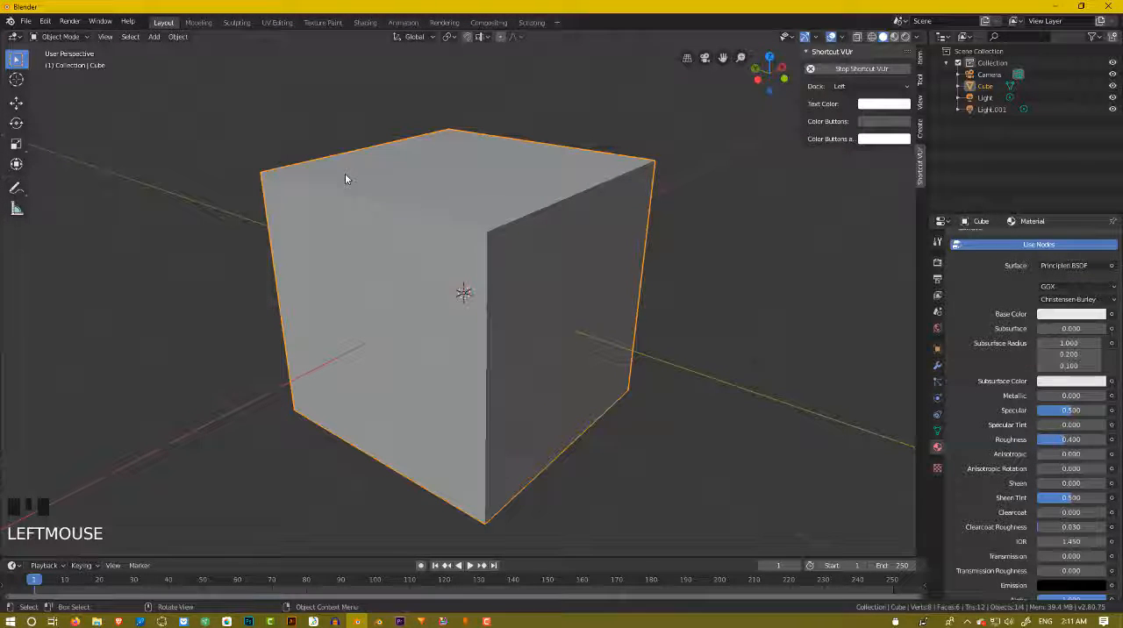
pyautogui.rightClick(455, 215)
pyautogui.rightClick(518, 293)
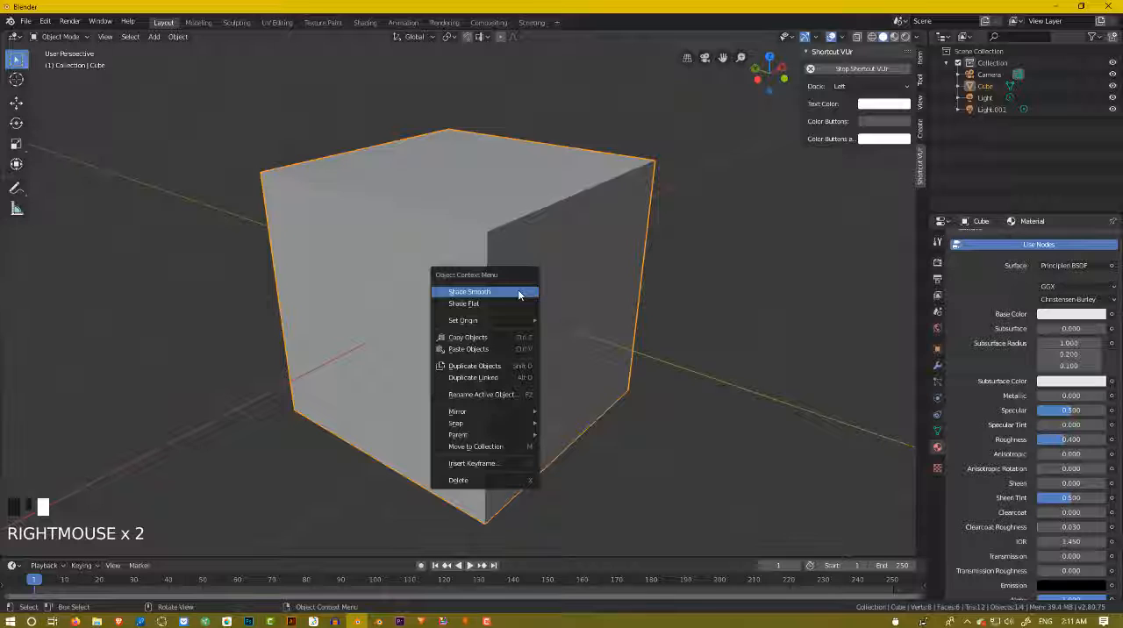
pyautogui.rightClick(466, 279)
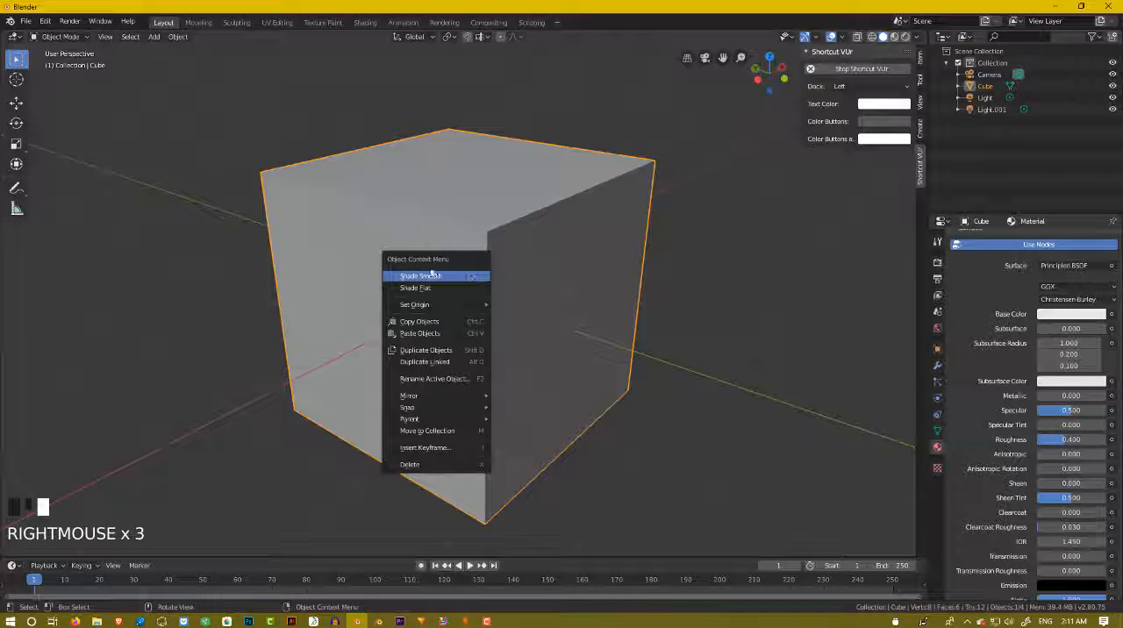
pyautogui.click(593, 206)
pyautogui.scroll(3, 593, 206)
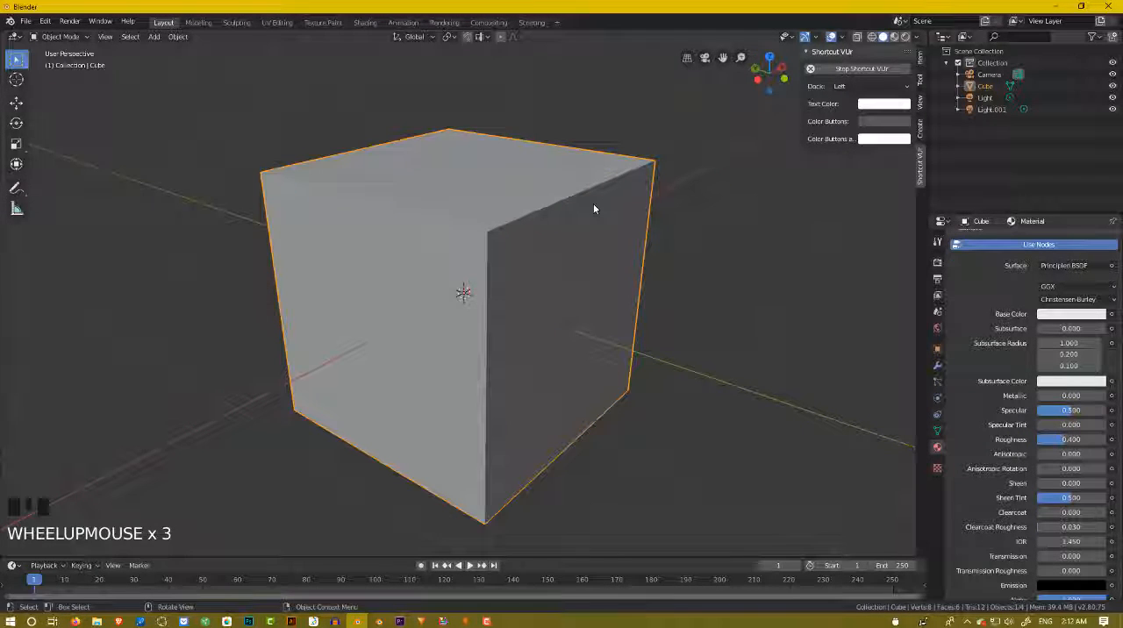
pyautogui.scroll(-4, 589, 207)
pyautogui.scroll(4, 579, 230)
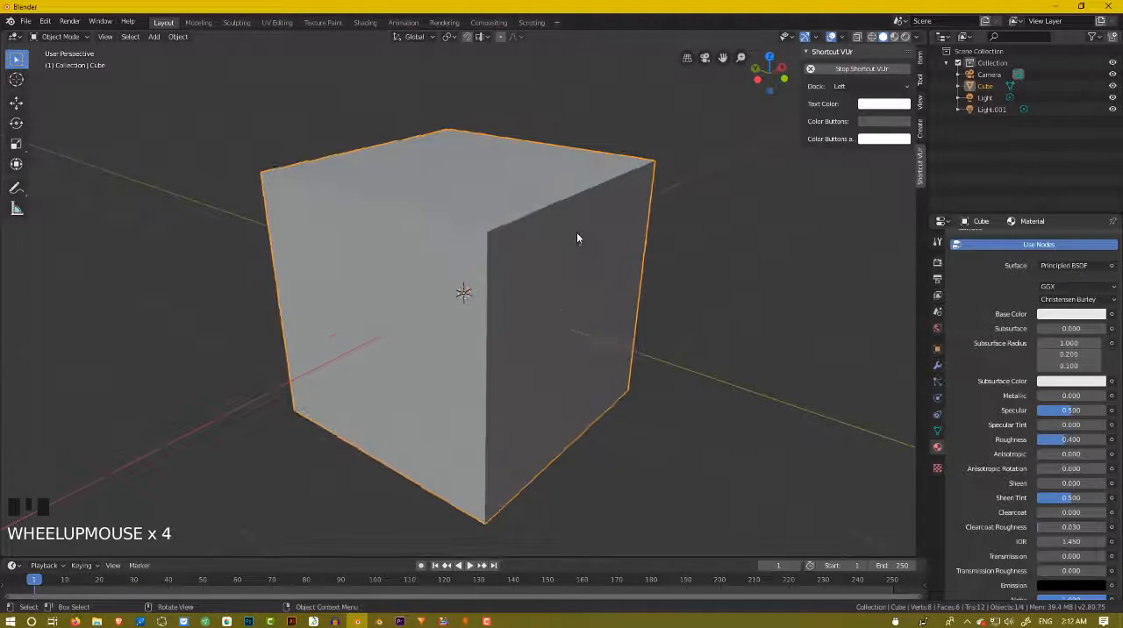
pyautogui.moveTo(569, 231); pyautogui.dragTo(657, 293, button='middle')
pyautogui.scroll(-6, 550, 224)
pyautogui.scroll(4, 587, 322)
pyautogui.scroll(-2, 587, 323)
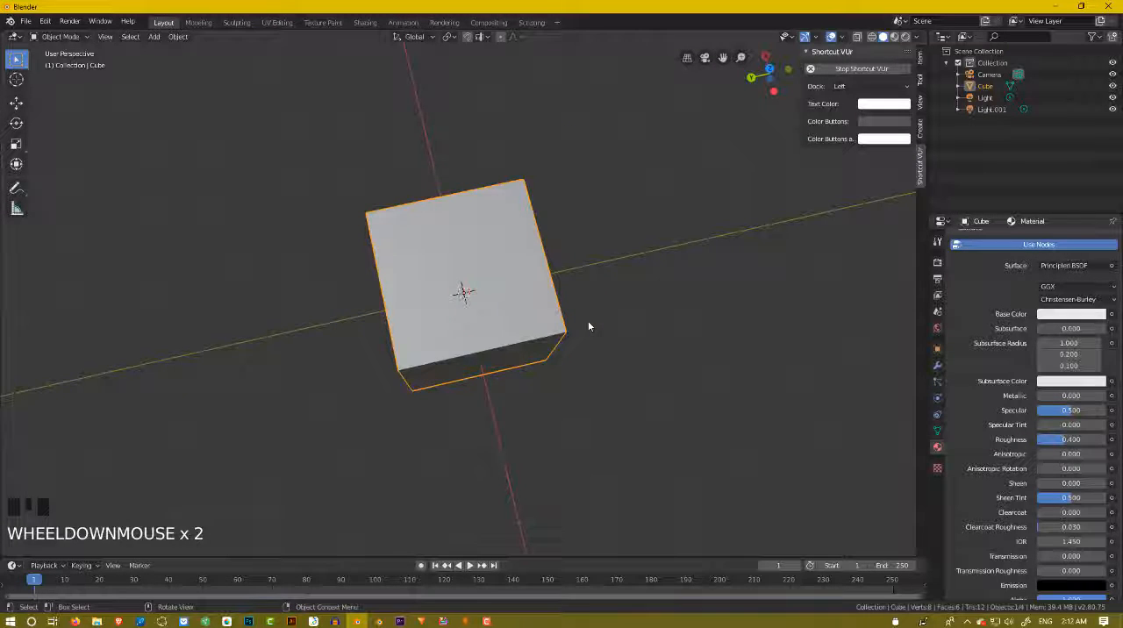
# Try to move the cube freely in the viewport.
pyautogui.press('g')
pyautogui.click(593, 291)
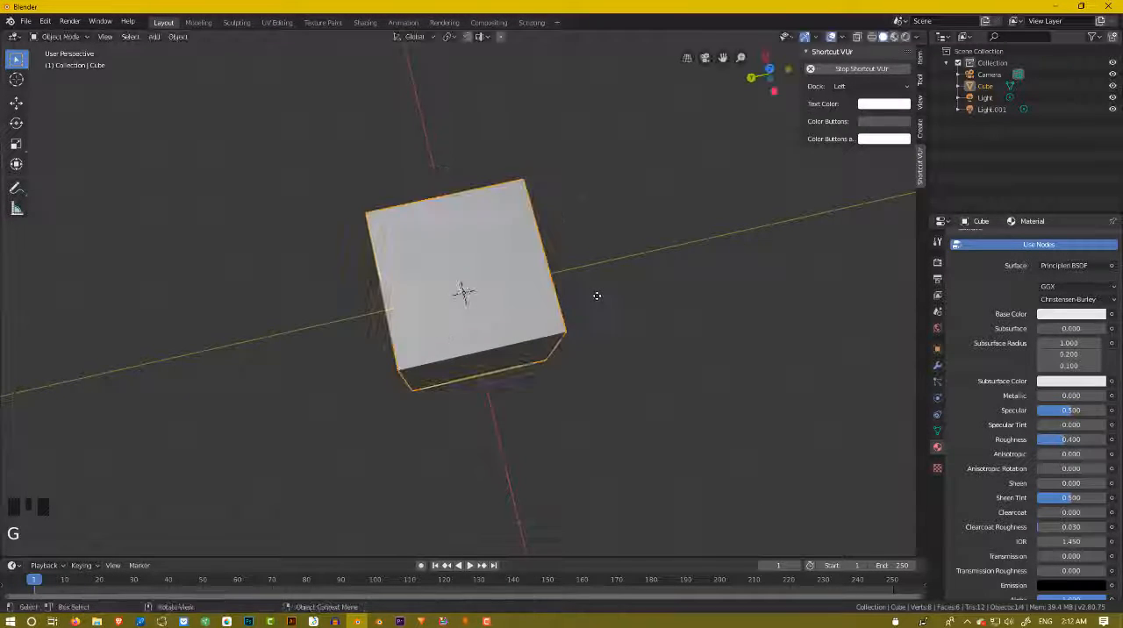
pyautogui.moveTo(554, 348); pyautogui.dragTo(571, 293, button='middle')
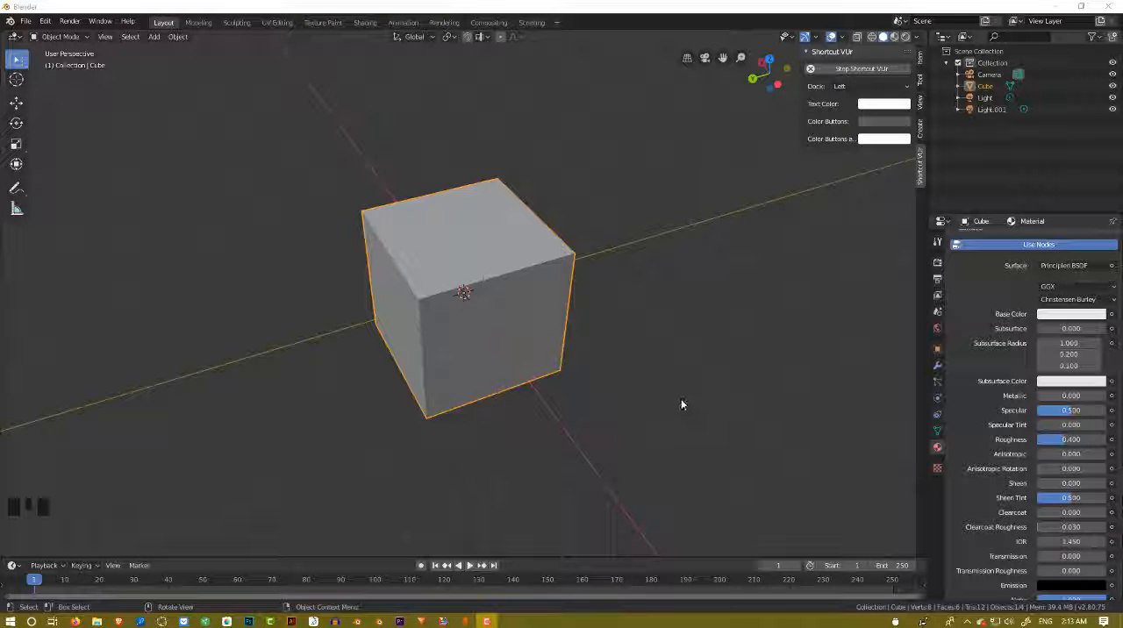
pyautogui.scroll(-2, 606, 332)
pyautogui.moveTo(606, 331); pyautogui.dragTo(570, 298, button='middle')
pyautogui.scroll(2, 570, 294)
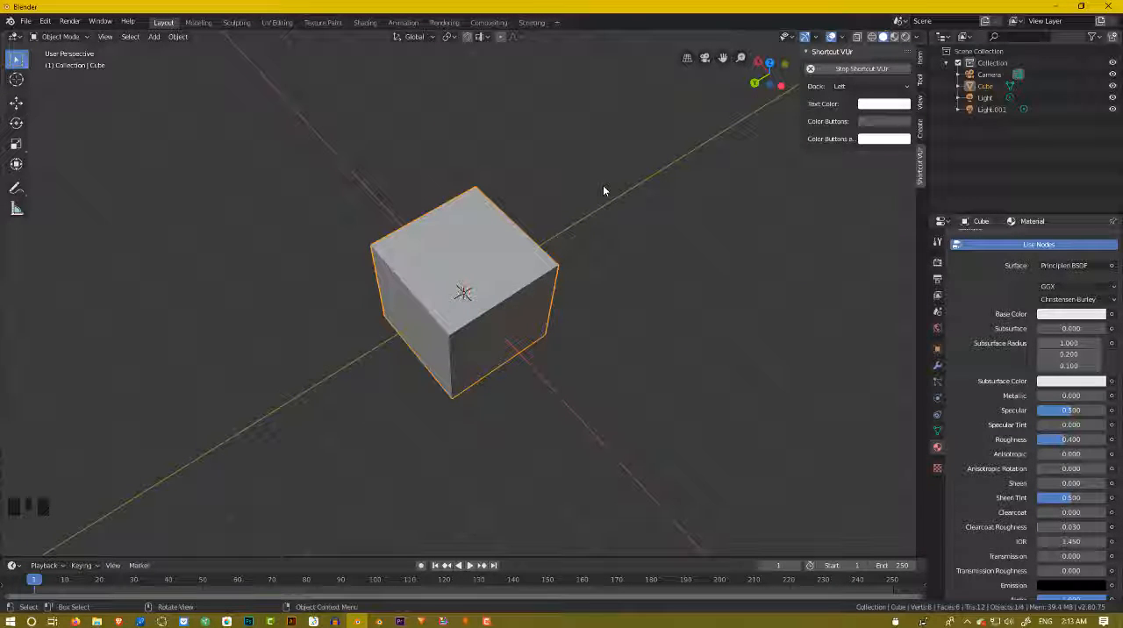
pyautogui.scroll(-2, 603, 191)
pyautogui.scroll(2, 604, 190)
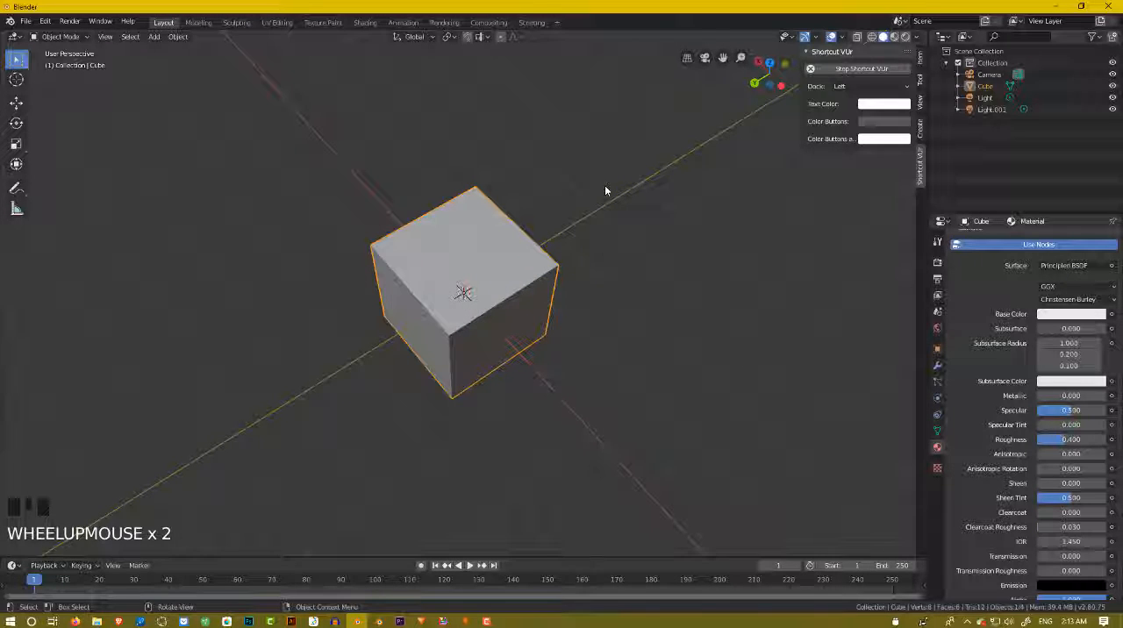
pyautogui.moveTo(604, 190); pyautogui.dragTo(576, 166, button='middle')
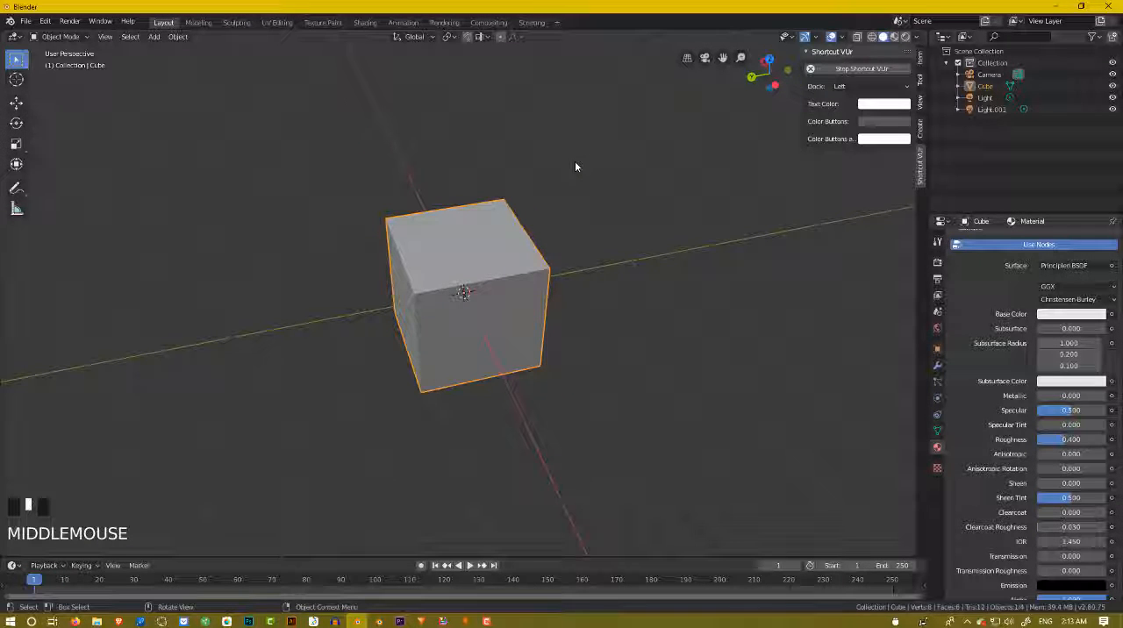
pyautogui.scroll(-2, 574, 171)
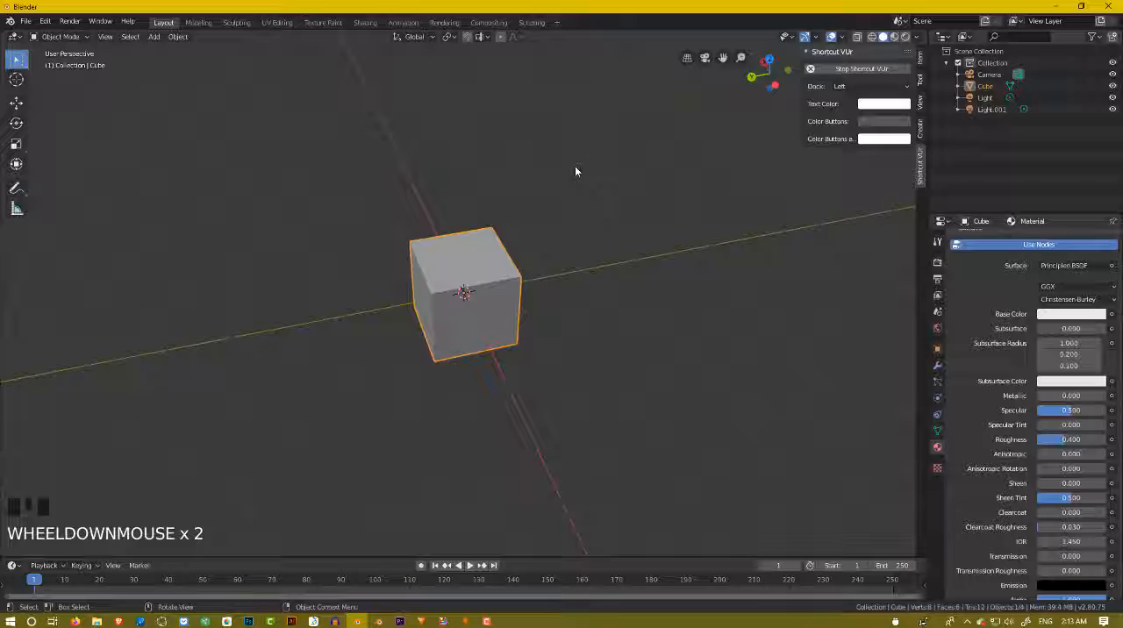
# Switch to Photoshop to review the bathroom floor layout sketch, and return to Blender.
pyautogui.moveTo(574, 171); pyautogui.dragTo(322, 544, button='middle')
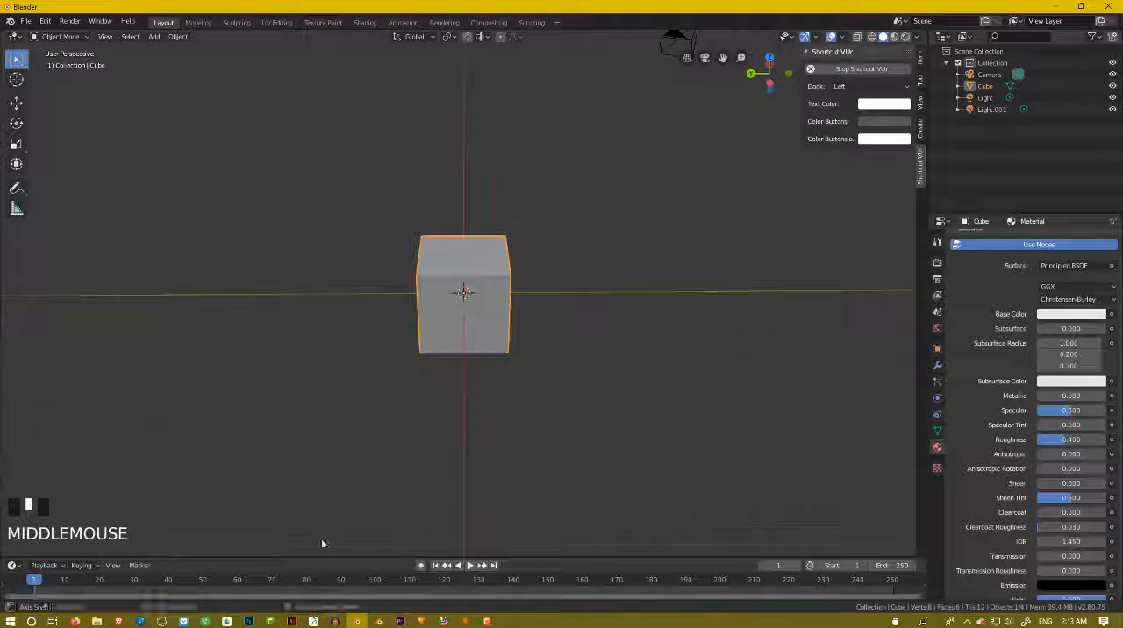
pyautogui.click(248, 621)
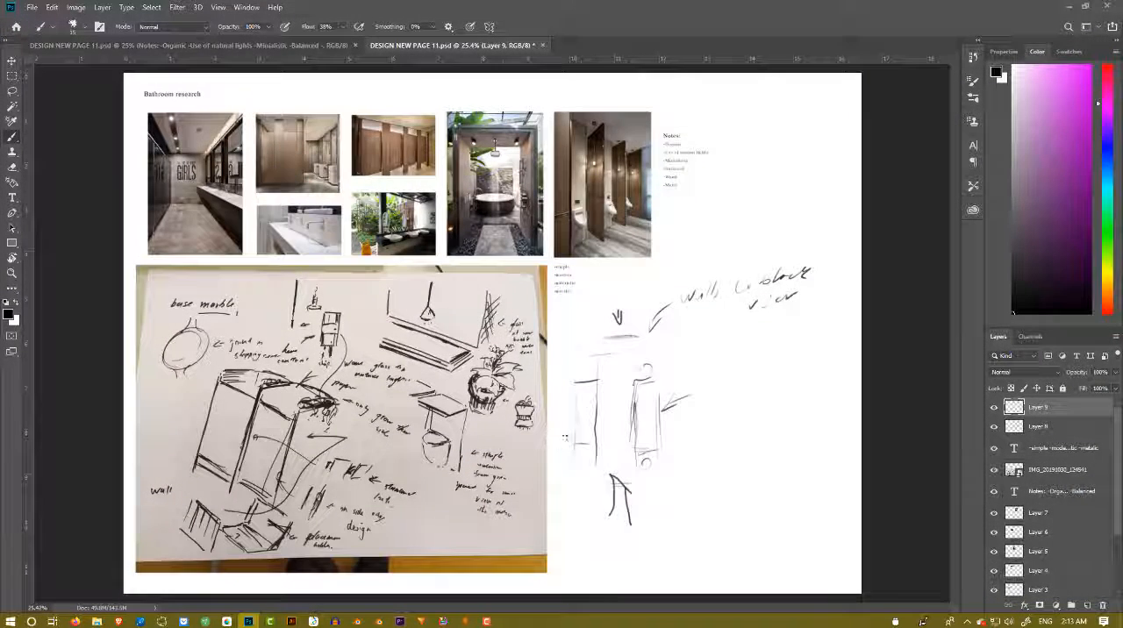
pyautogui.hotkey('ctrl', 'z')
pyautogui.click(1069, 8)
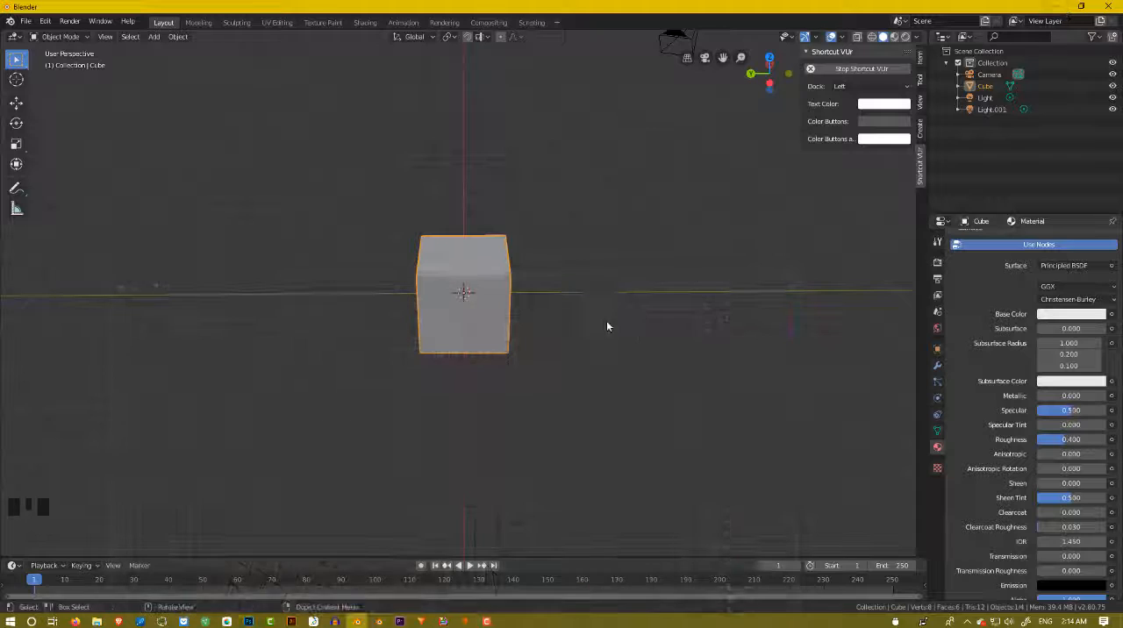
# Try to scale the cube up uniformly on all axes.
pyautogui.scroll(2, 537, 289)
pyautogui.moveTo(556, 293); pyautogui.dragTo(557, 289, button='middle')
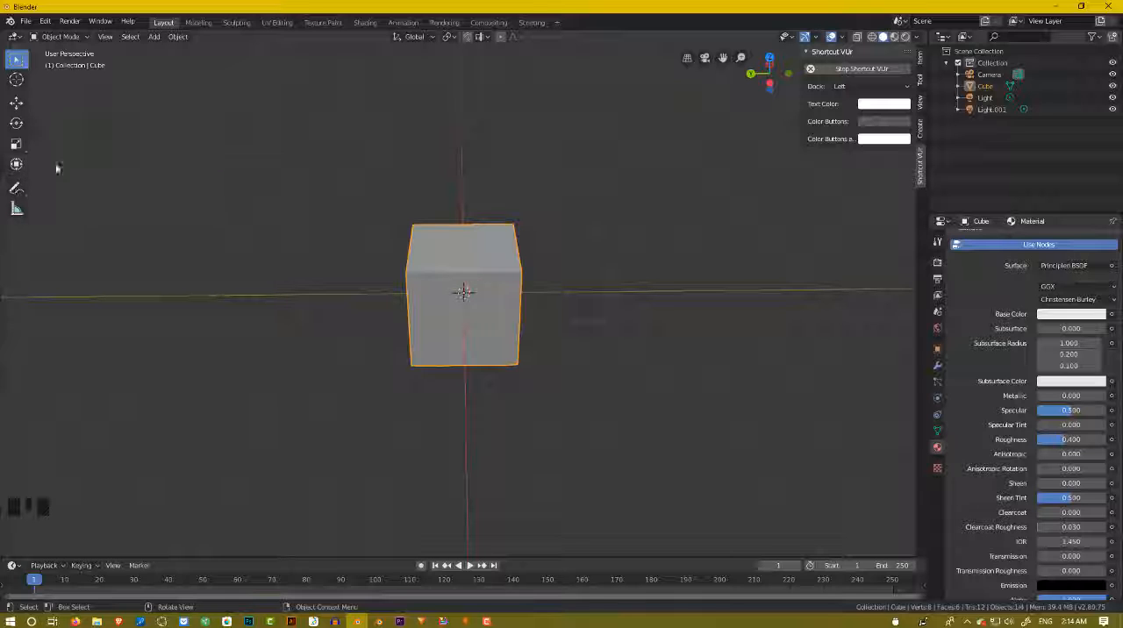
pyautogui.scroll(2, 447, 204)
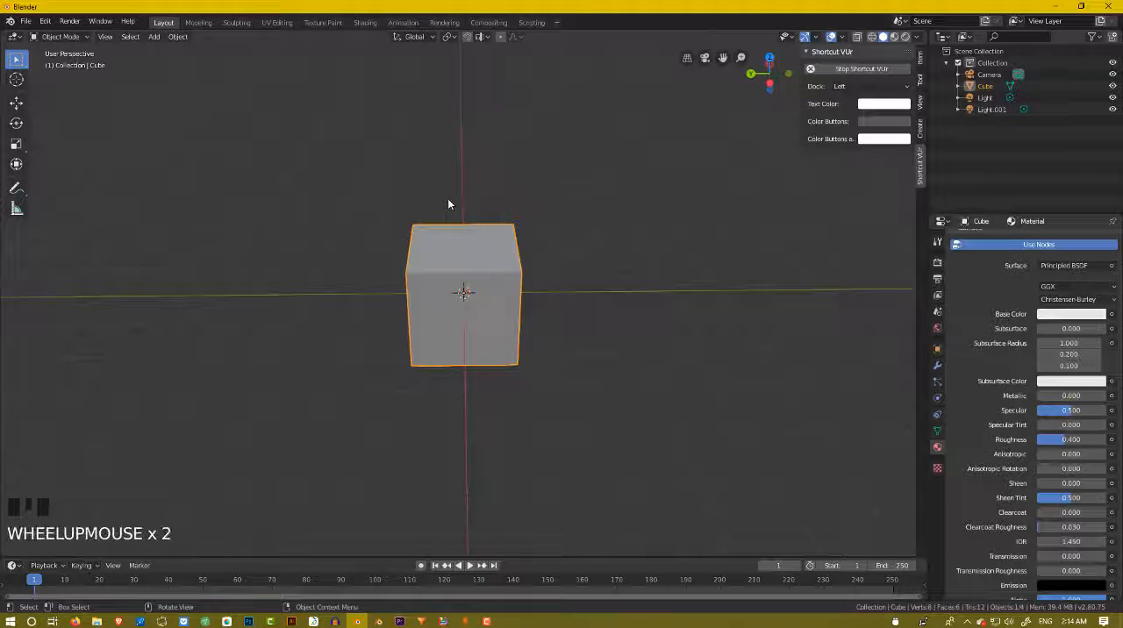
pyautogui.moveTo(450, 203); pyautogui.dragTo(498, 244, button='middle')
pyautogui.scroll(2, 459, 243)
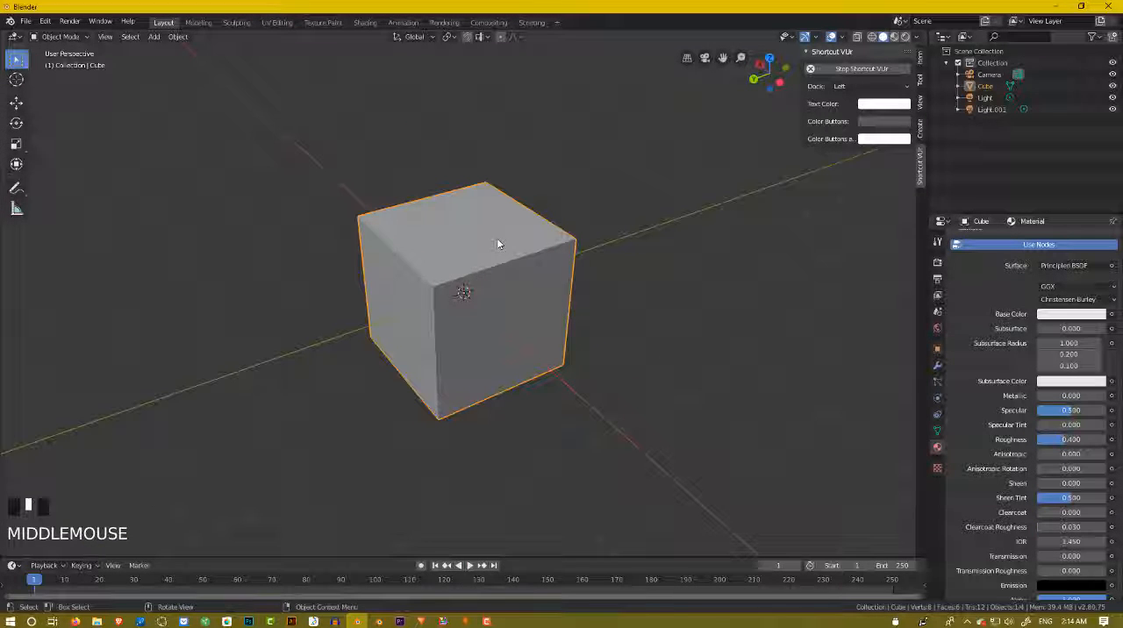
pyautogui.press('s')
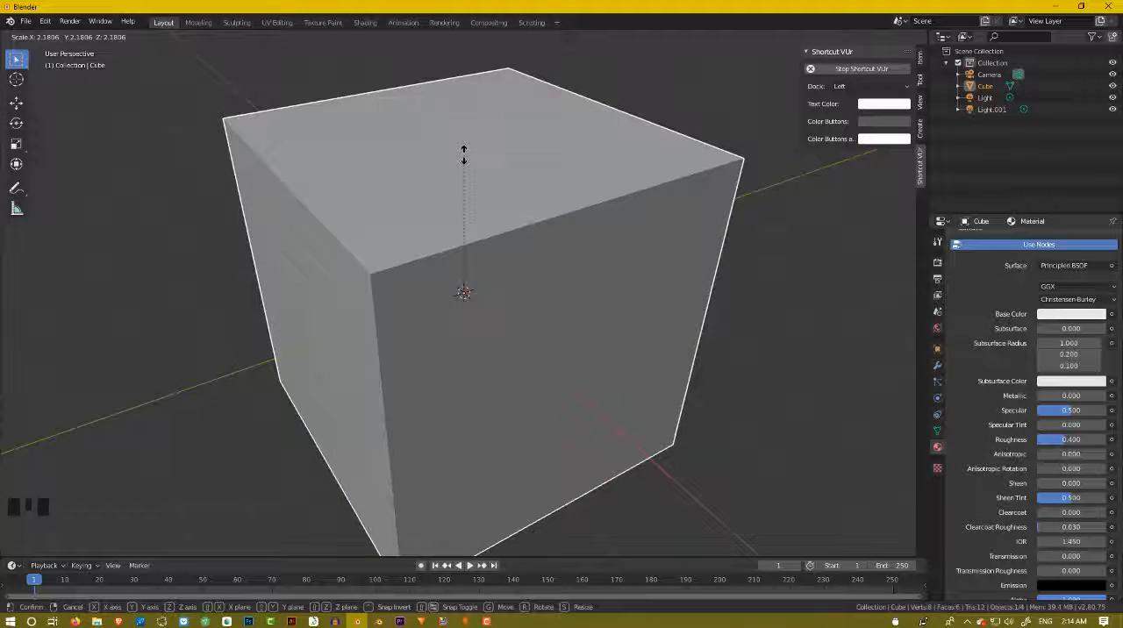
pyautogui.press('Escape')
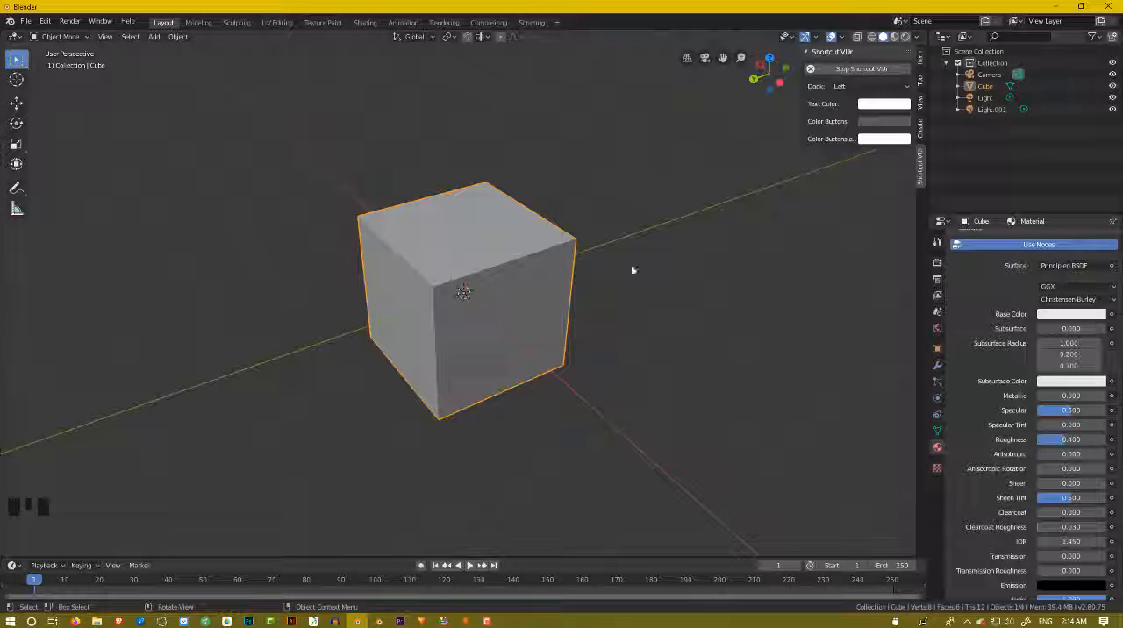
# Flatten the cube into a slab by scaling it along the global Z axis to about 0.12.
pyautogui.click(513, 255)
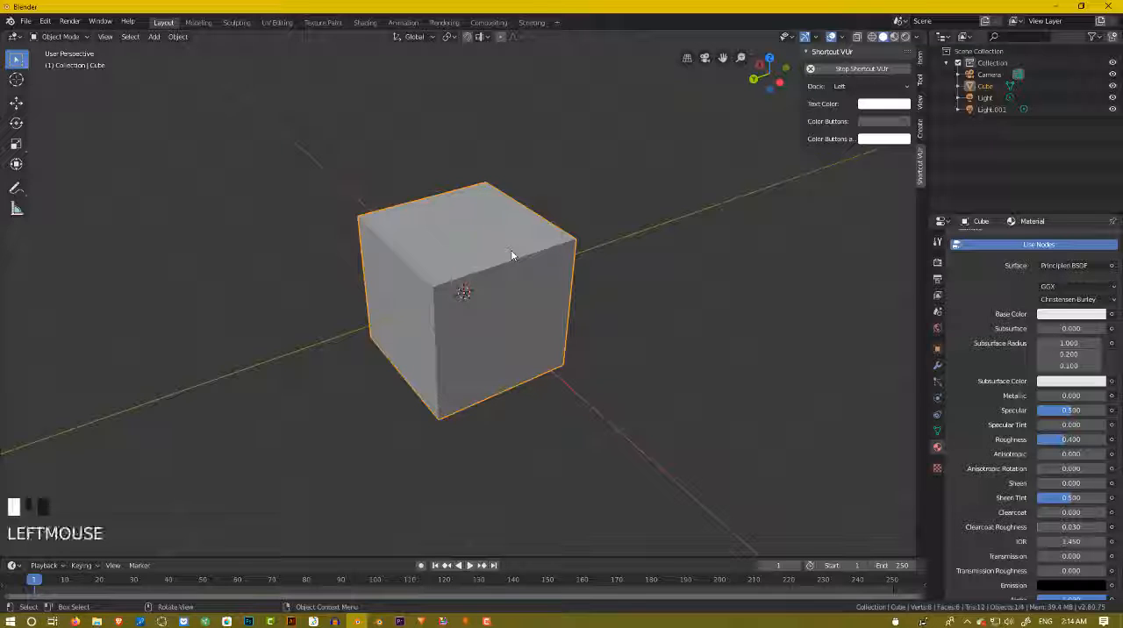
pyautogui.press('s')
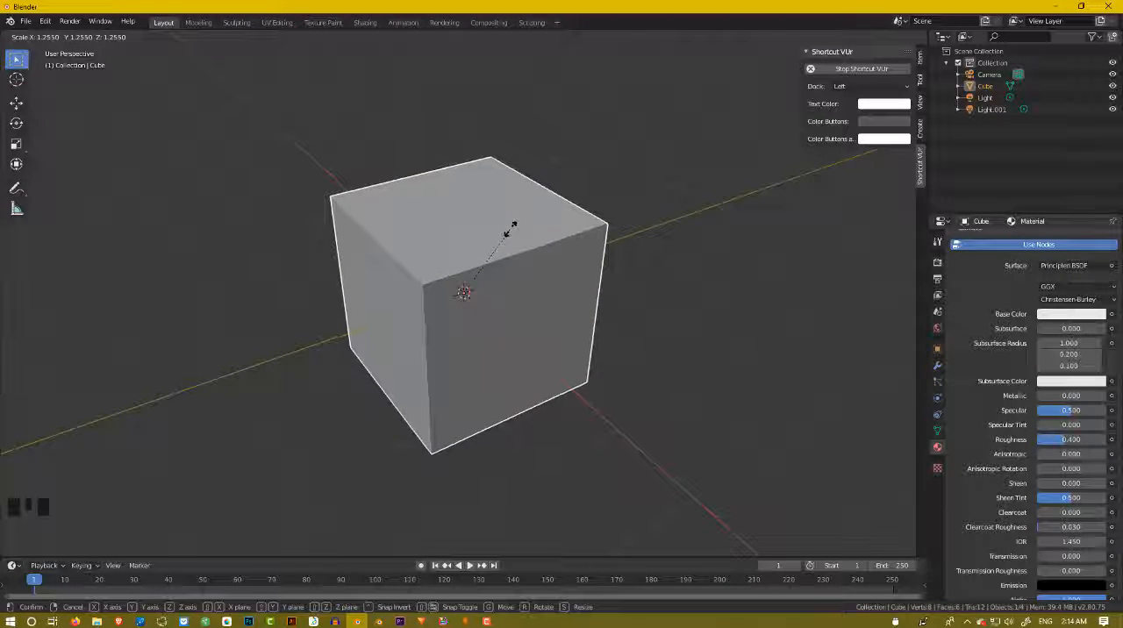
pyautogui.press('z')
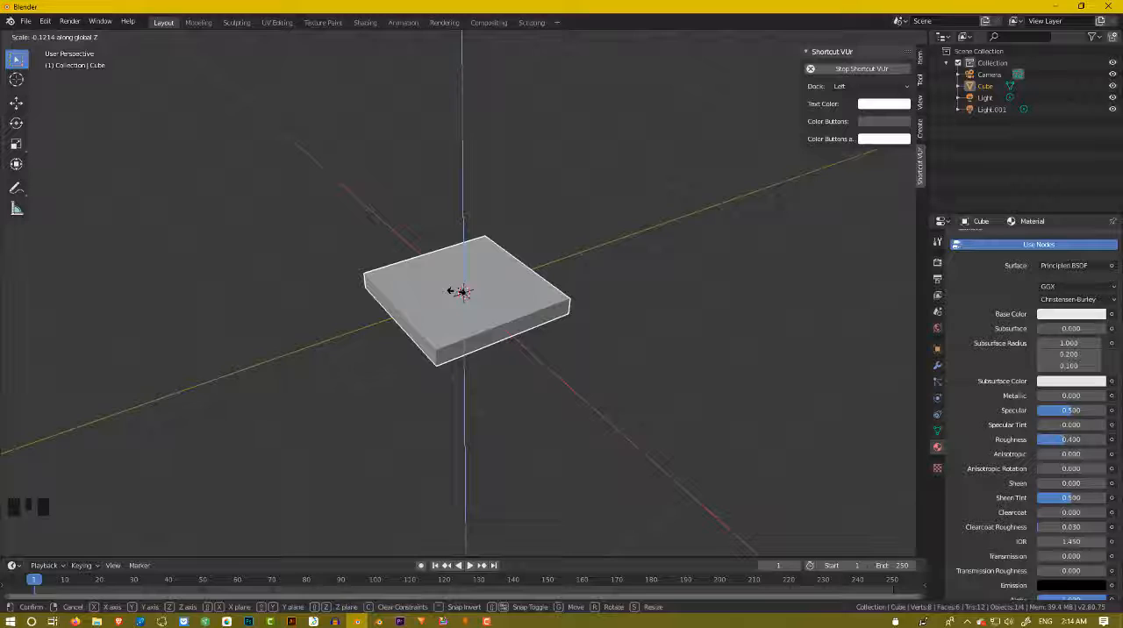
pyautogui.moveTo(450, 290)
pyautogui.mouseDown(button='middle')
pyautogui.moveTo(451, 253)
pyautogui.moveTo(456, 291)
pyautogui.moveTo(466, 288)
pyautogui.mouseUp(button='middle')
# Try to stretch the slab along the global Y axis.
pyautogui.scroll(3, 450, 255)
pyautogui.scroll(-4, 466, 287)
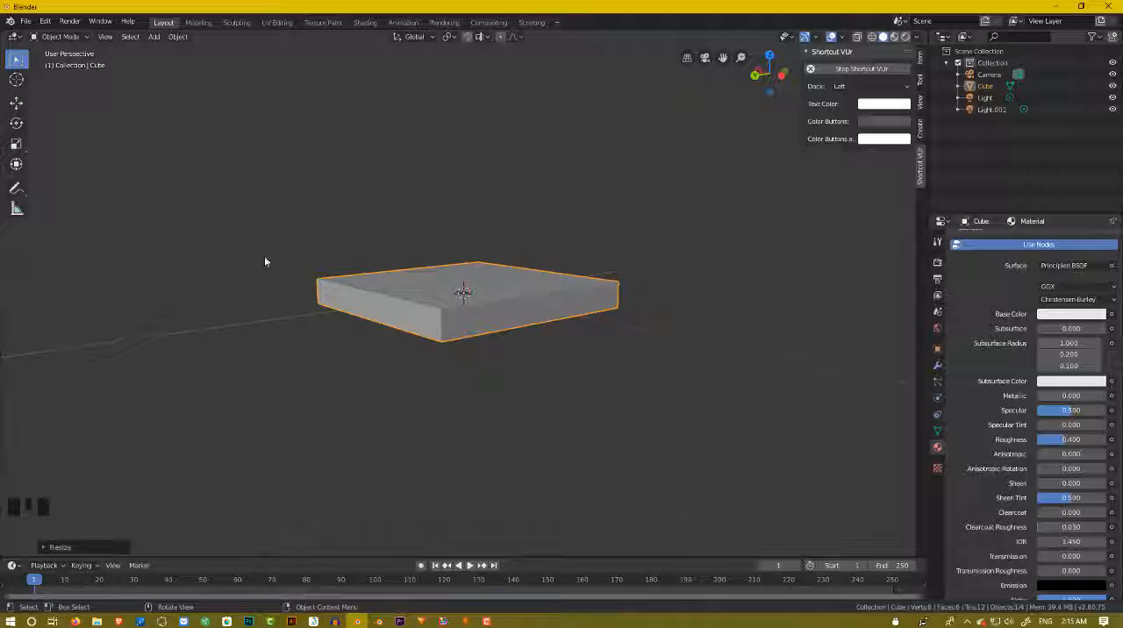
pyautogui.scroll(-2, 327, 301)
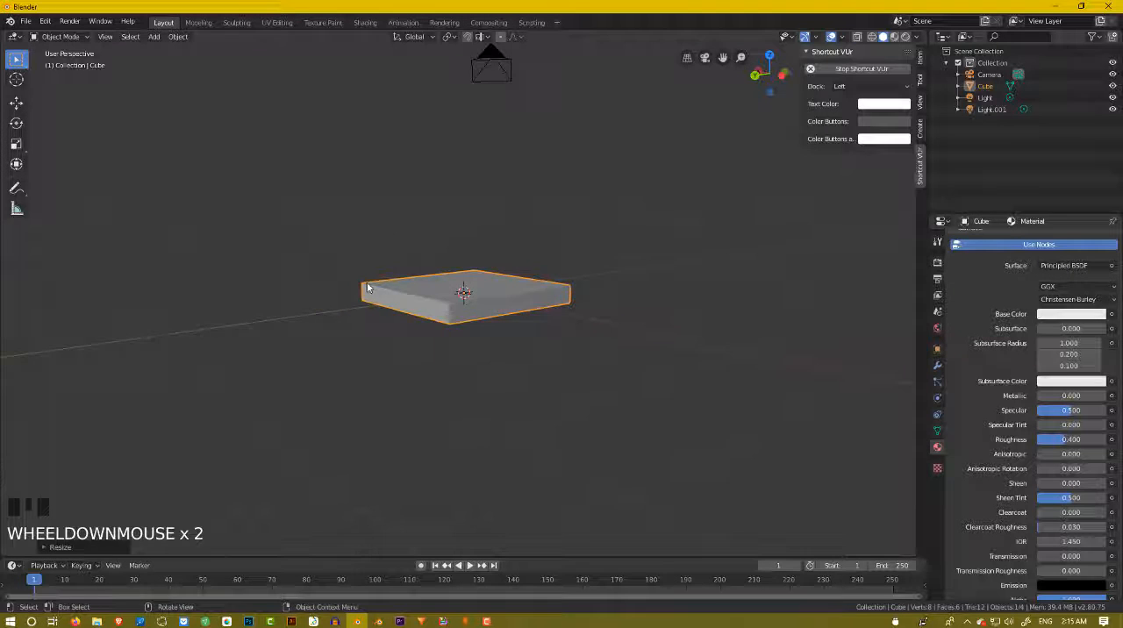
pyautogui.scroll(2, 377, 285)
pyautogui.moveTo(381, 283); pyautogui.dragTo(394, 295, button='middle')
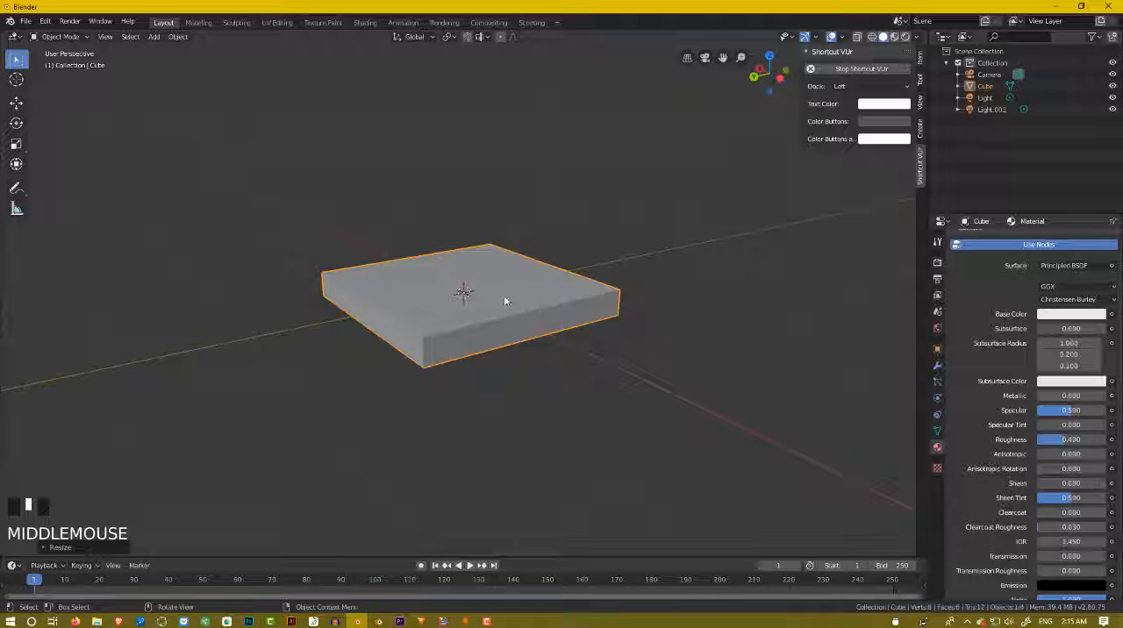
pyautogui.press('s')
pyautogui.press('y')
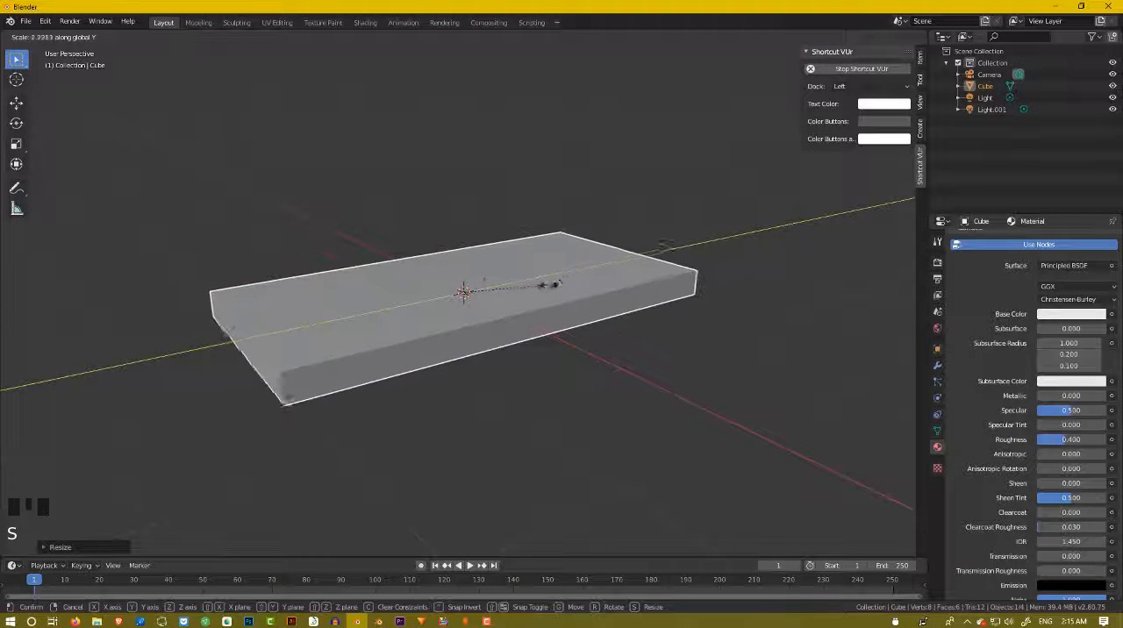
pyautogui.press('Escape')
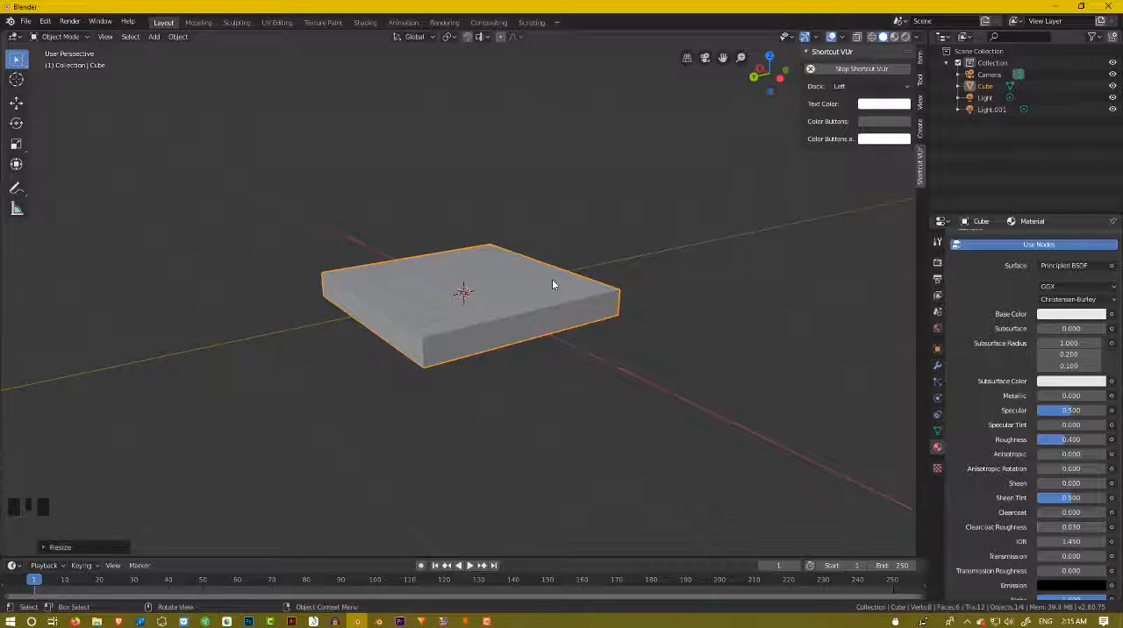
# Enlarge the slab uniformly by a factor of about 1.5, and lengthen it along the global X axis.
pyautogui.press('s')
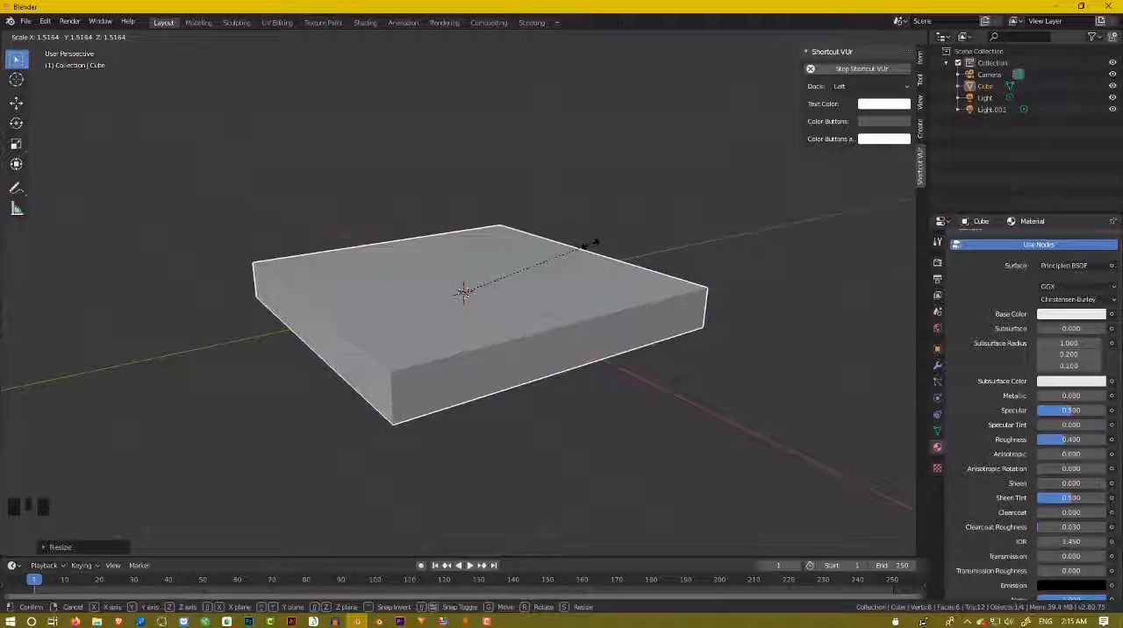
pyautogui.click(594, 241)
pyautogui.scroll(-2, 584, 238)
pyautogui.moveTo(584, 237); pyautogui.dragTo(526, 332, button='middle')
pyautogui.scroll(2, 534, 328)
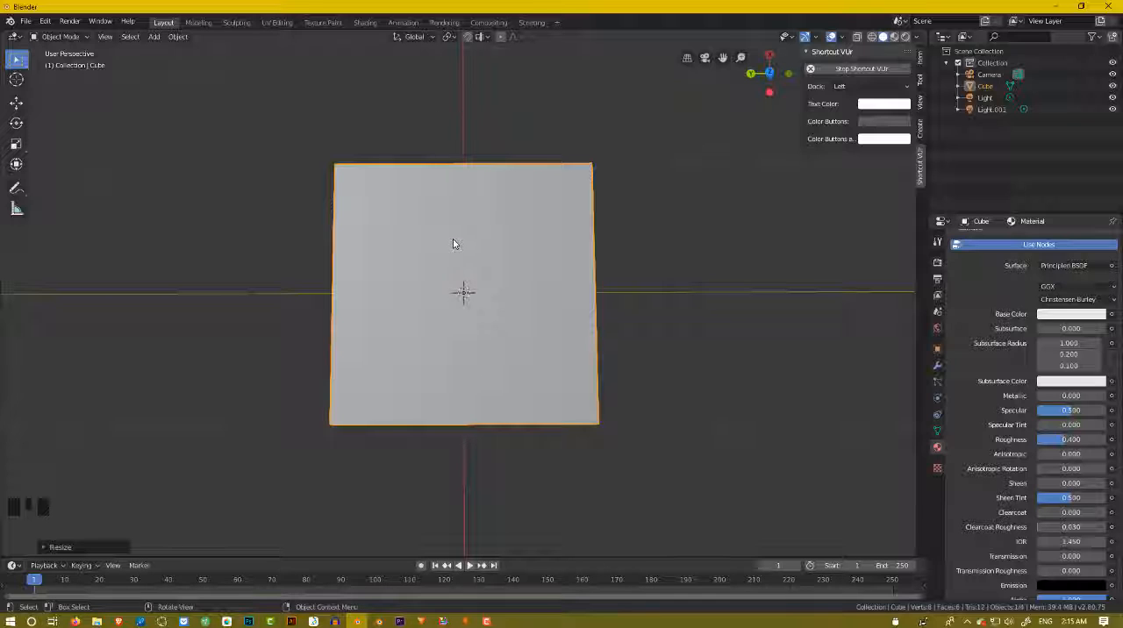
pyautogui.press('s')
pyautogui.press('x')
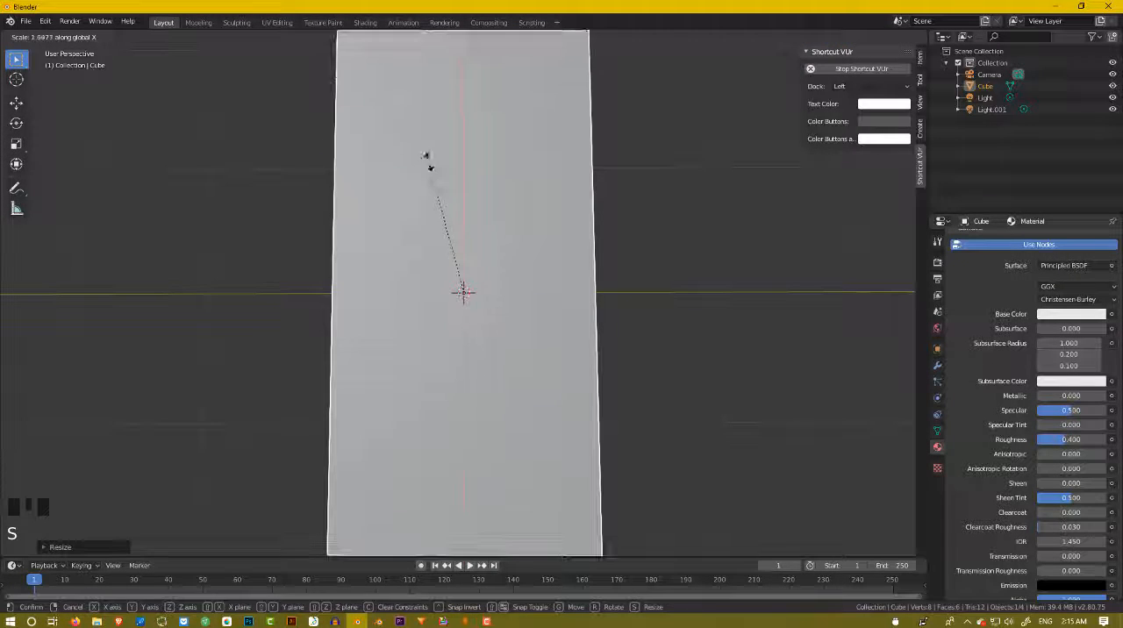
pyautogui.click(434, 183)
# Try to thicken the slab along the global Z axis.
pyautogui.moveTo(439, 187); pyautogui.dragTo(463, 296, button='middle')
pyautogui.press('s')
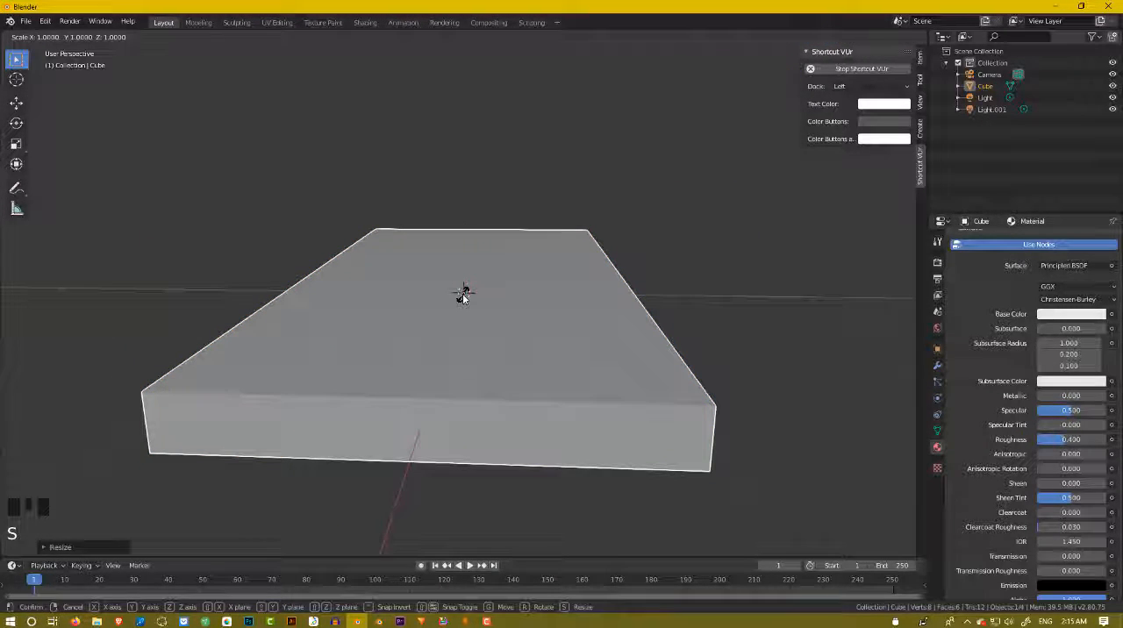
pyautogui.press('z')
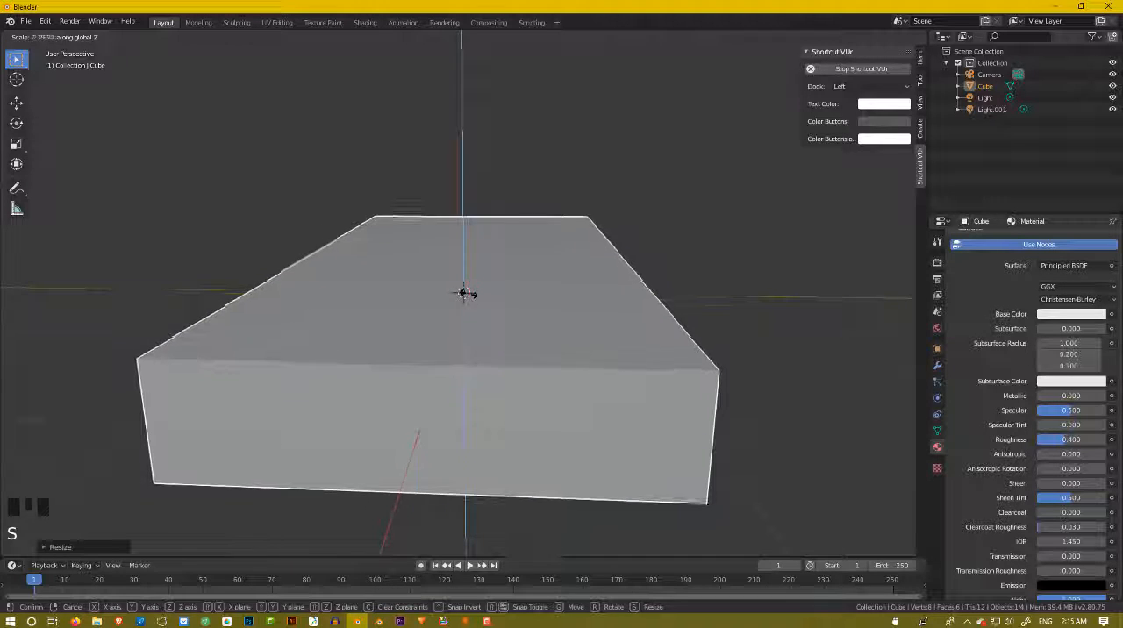
pyautogui.press('Escape')
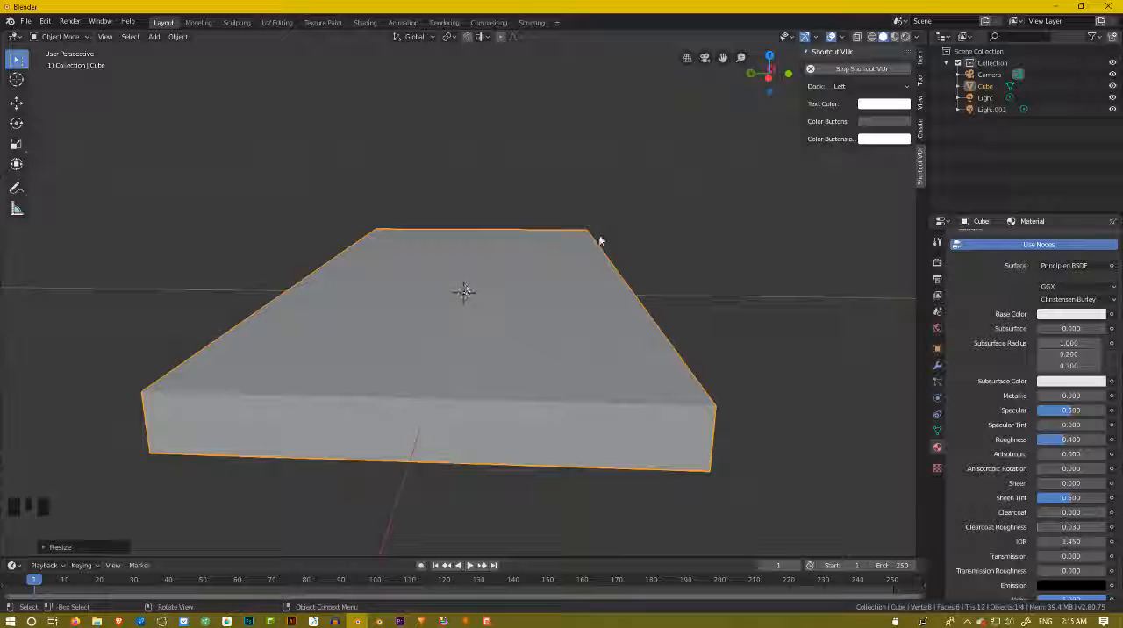
# Scale the slab down along the global Z axis into a very thin floor sheet.
pyautogui.press('s')
pyautogui.press('z')
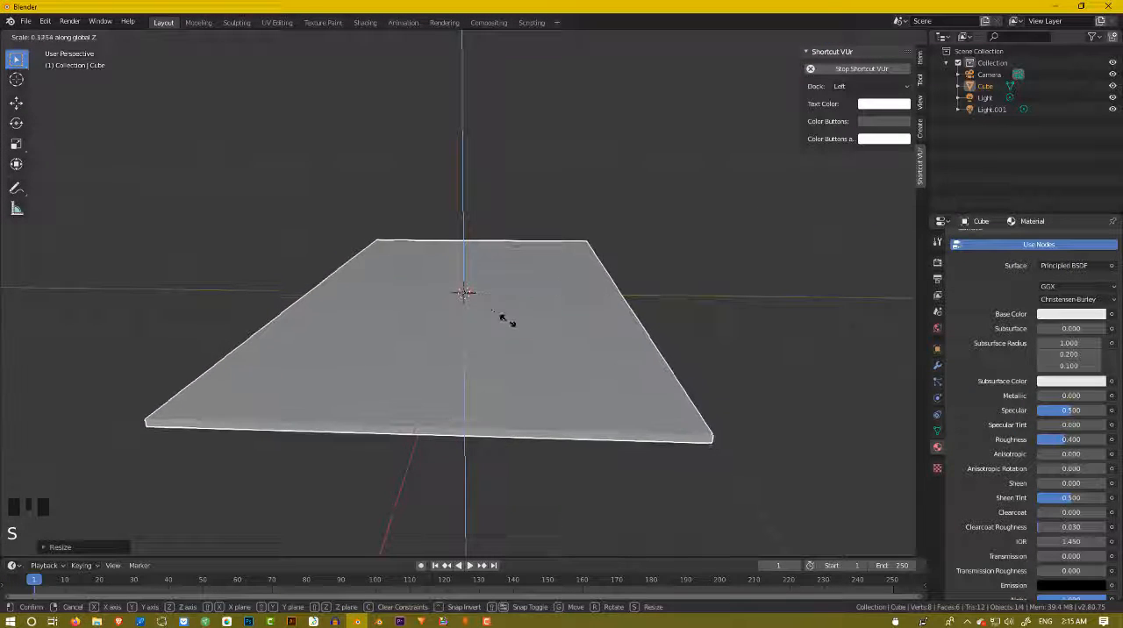
pyautogui.click(489, 310)
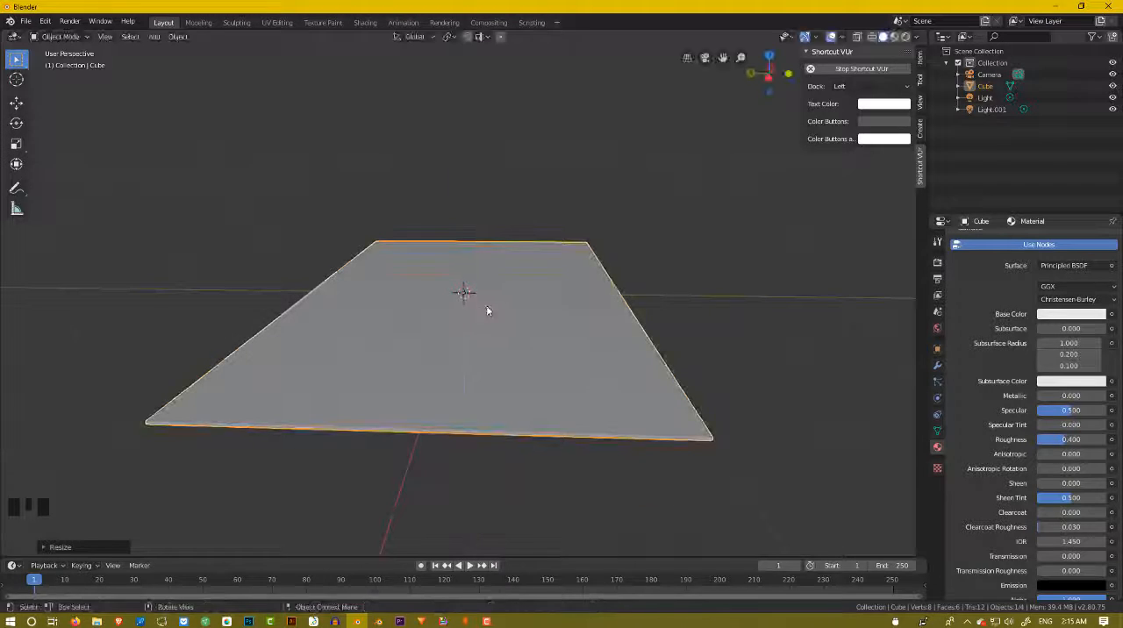
# Examine the thickness of the floor sheet from its edge and its proportions from above.
pyautogui.scroll(2, 489, 305)
pyautogui.moveTo(490, 301); pyautogui.dragTo(564, 253, button='middle')
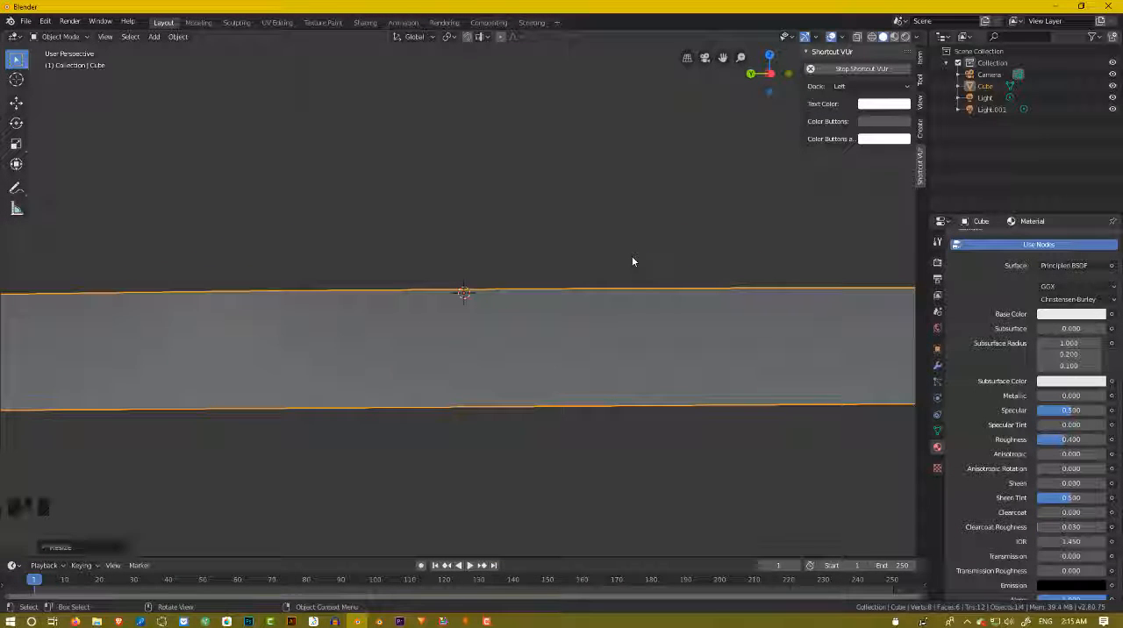
pyautogui.scroll(-2, 533, 275)
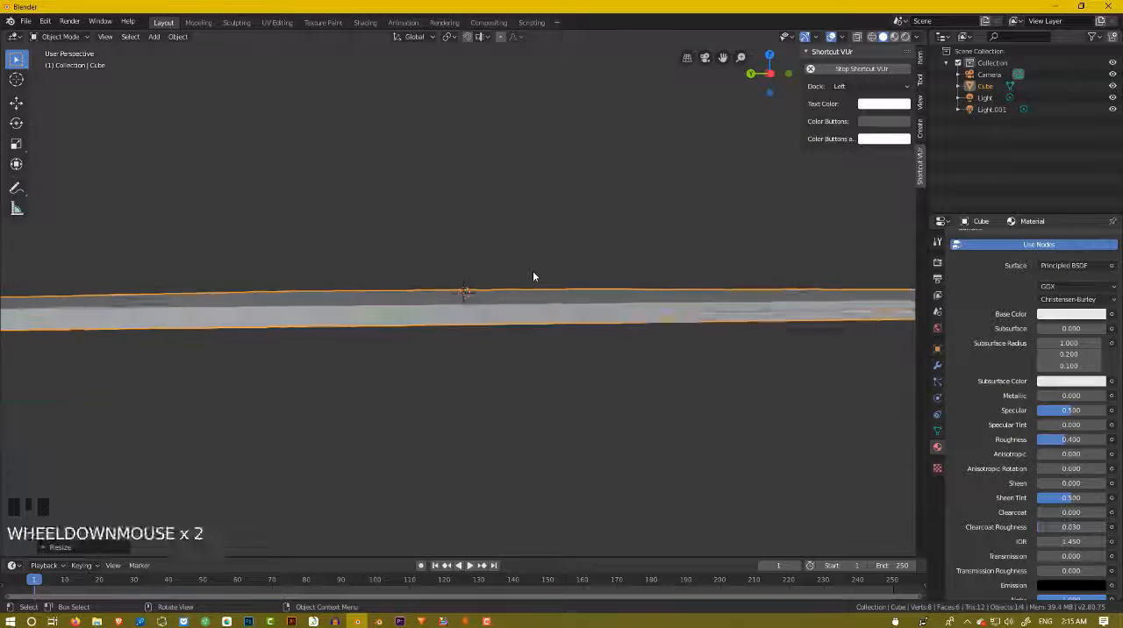
pyautogui.moveTo(533, 275); pyautogui.dragTo(496, 366, button='middle')
pyautogui.scroll(-2, 516, 284)
pyautogui.scroll(-2, 516, 285)
pyautogui.scroll(-2, 522, 295)
pyautogui.scroll(4, 514, 291)
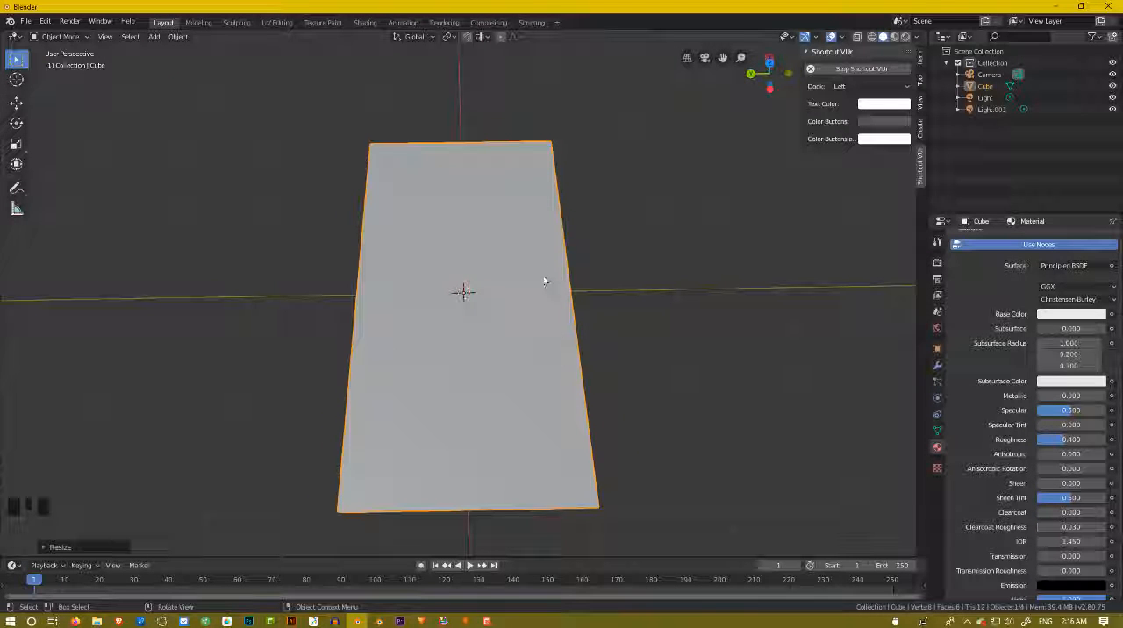
# Deselect the floor sheet.
pyautogui.click(617, 253)
pyautogui.scroll(-4, 616, 250)
pyautogui.moveTo(615, 250); pyautogui.dragTo(599, 216, button='middle')
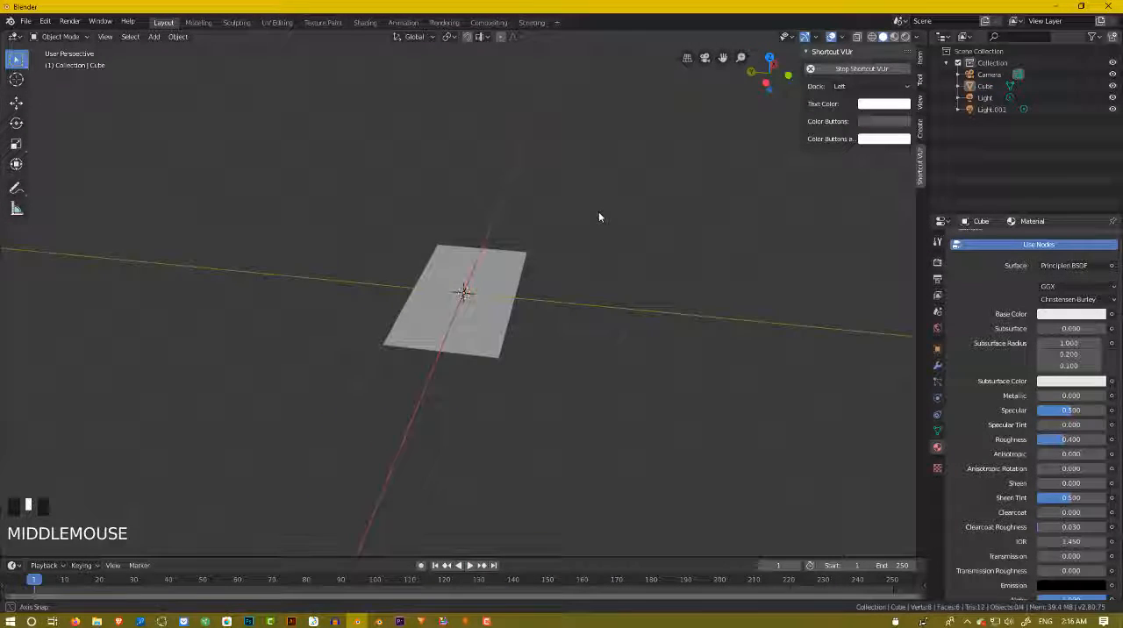
pyautogui.scroll(2, 567, 286)
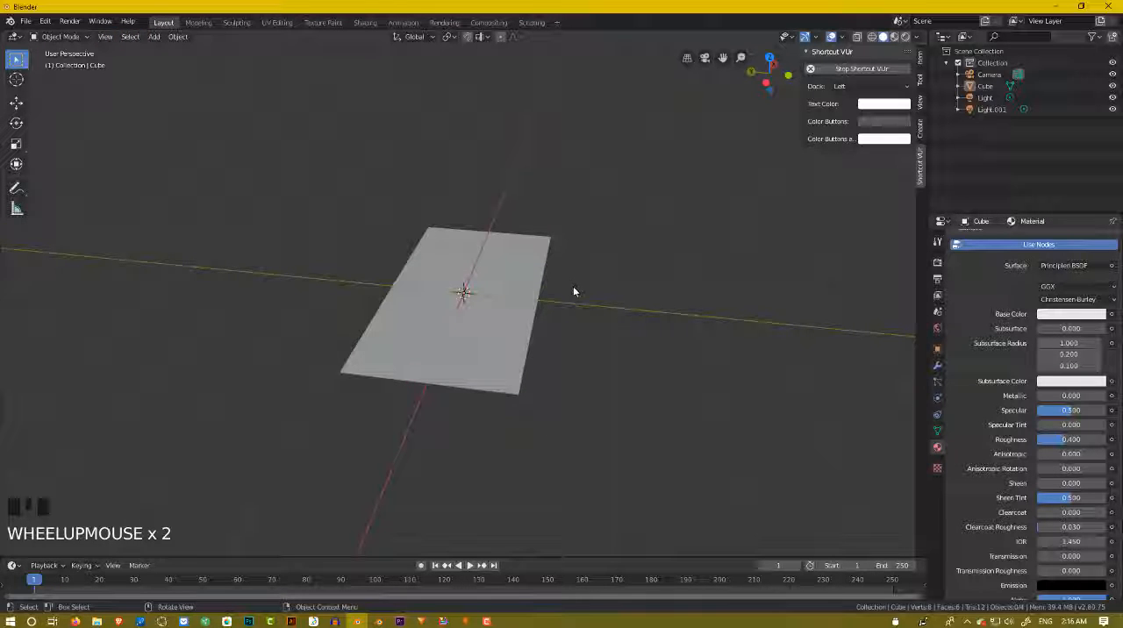
pyautogui.hotkey('shift', 'a')
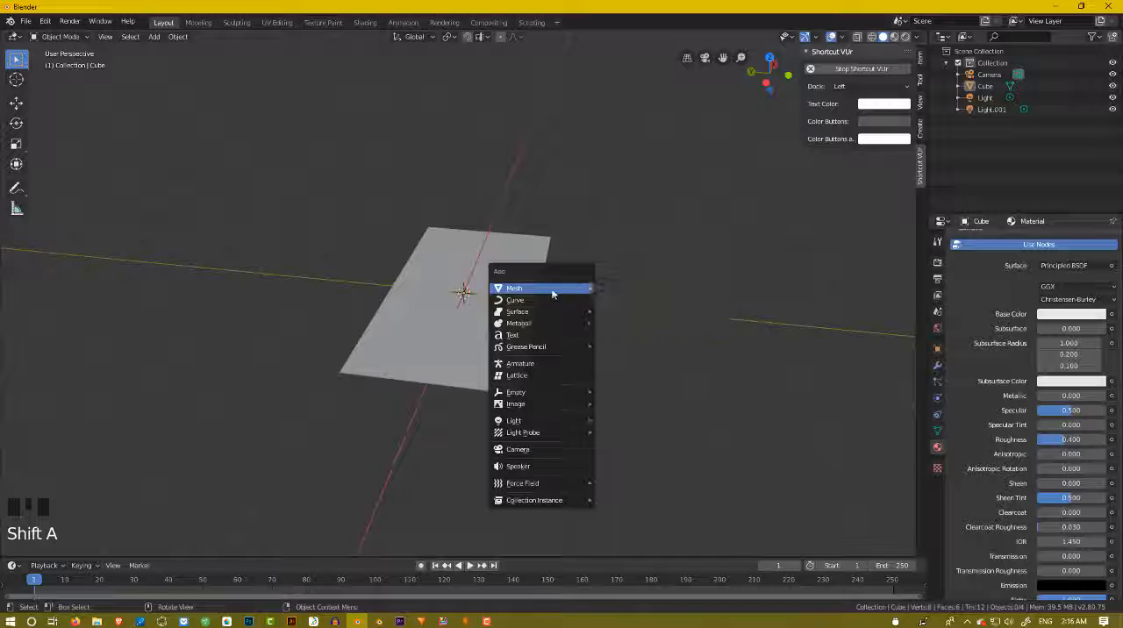
pyautogui.click(140, 66)
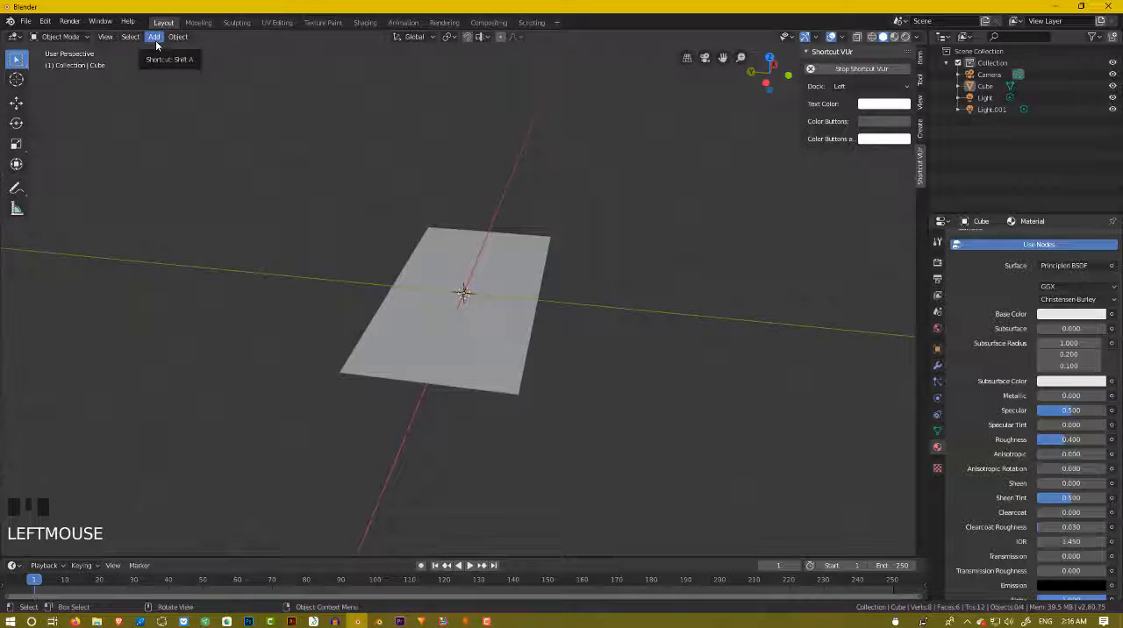
pyautogui.click(156, 39)
pyautogui.moveTo(178, 37)
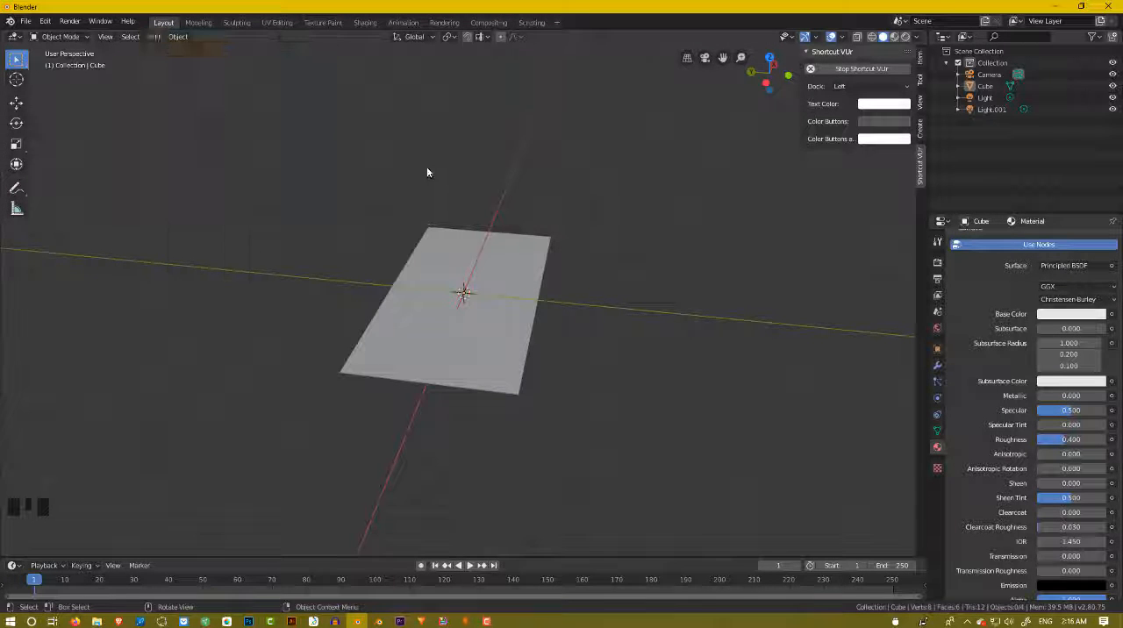
# Add a new cube mesh at the 3D cursor, in the middle of the floor sheet.
pyautogui.hotkey('shift', 'a')
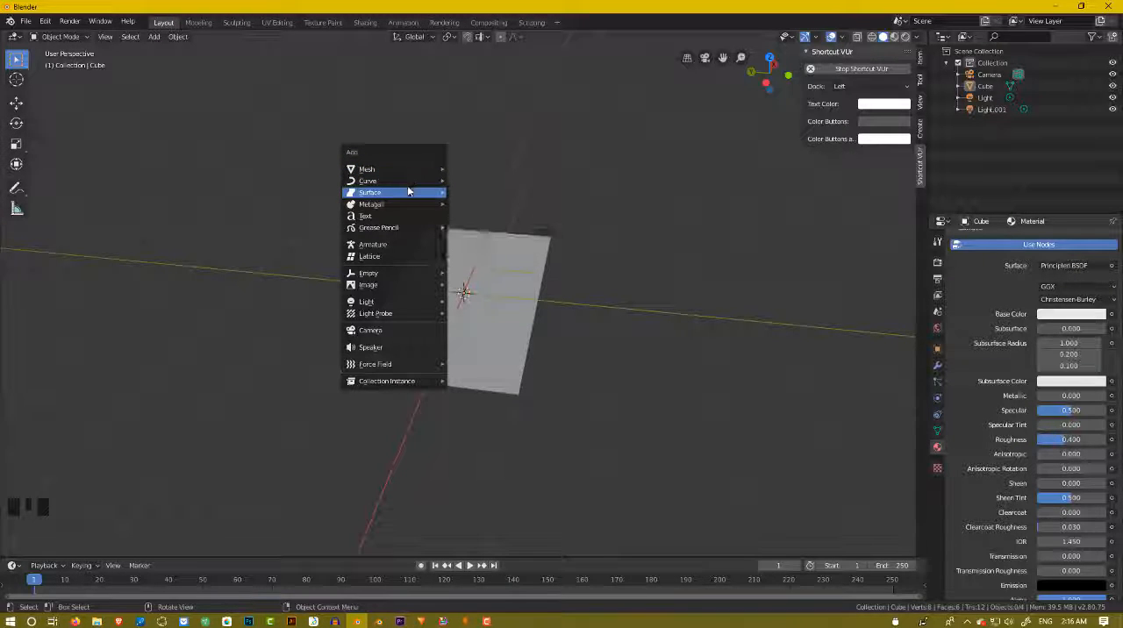
pyautogui.moveTo(403, 182)
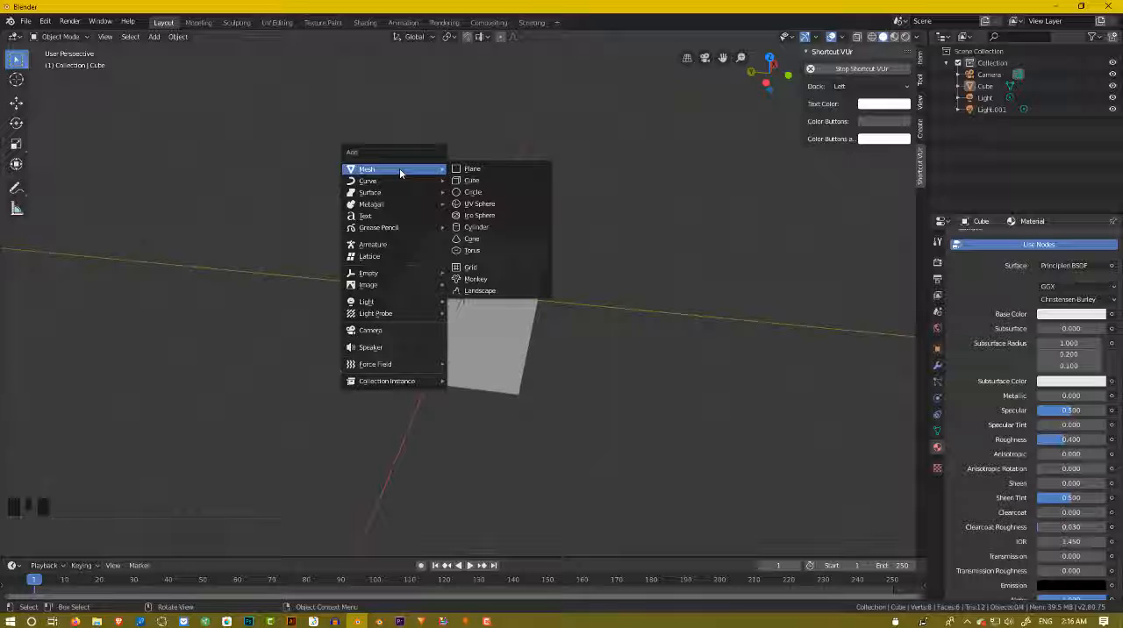
pyautogui.click(475, 178)
pyautogui.moveTo(483, 219)
pyautogui.mouseDown(button='middle')
pyautogui.moveTo(394, 226)
pyautogui.moveTo(476, 228)
pyautogui.mouseUp(button='middle')
pyautogui.scroll(6, 466, 296)
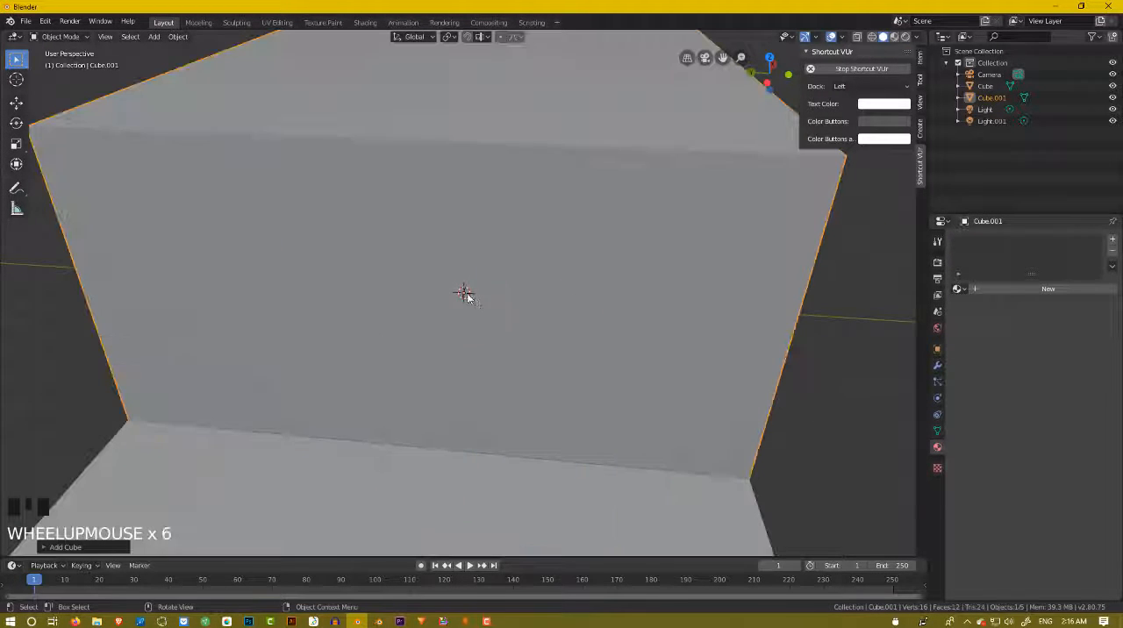
pyautogui.scroll(-6, 465, 296)
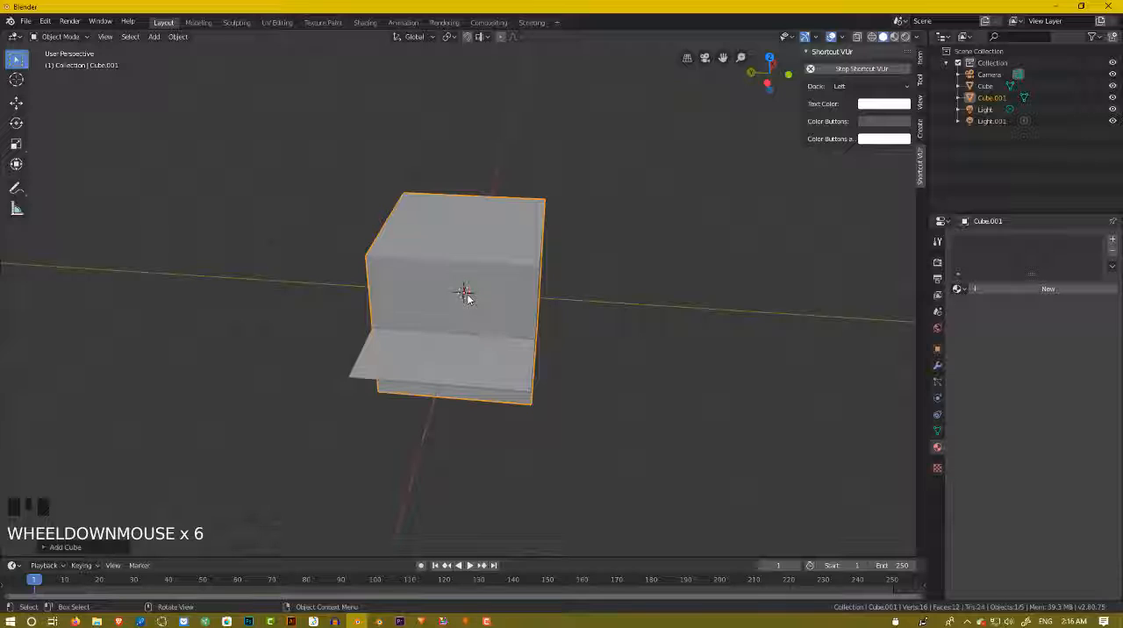
pyautogui.keyDown('shift'); pyautogui.rightClick(636, 288); pyautogui.keyUp('shift')
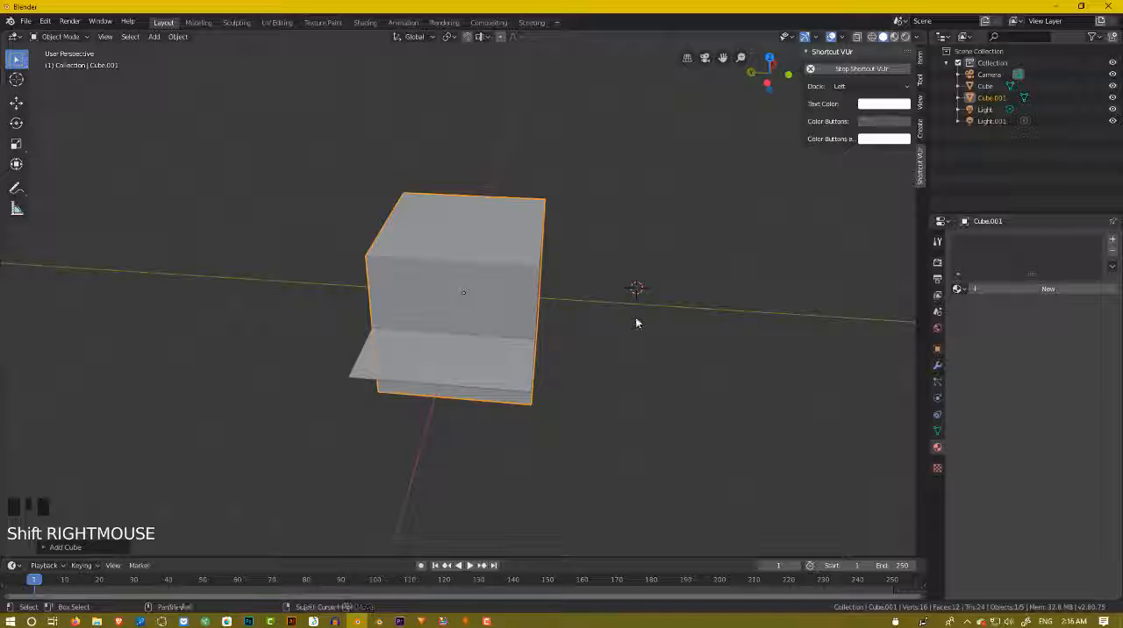
pyautogui.hotkey('shift', 'a')
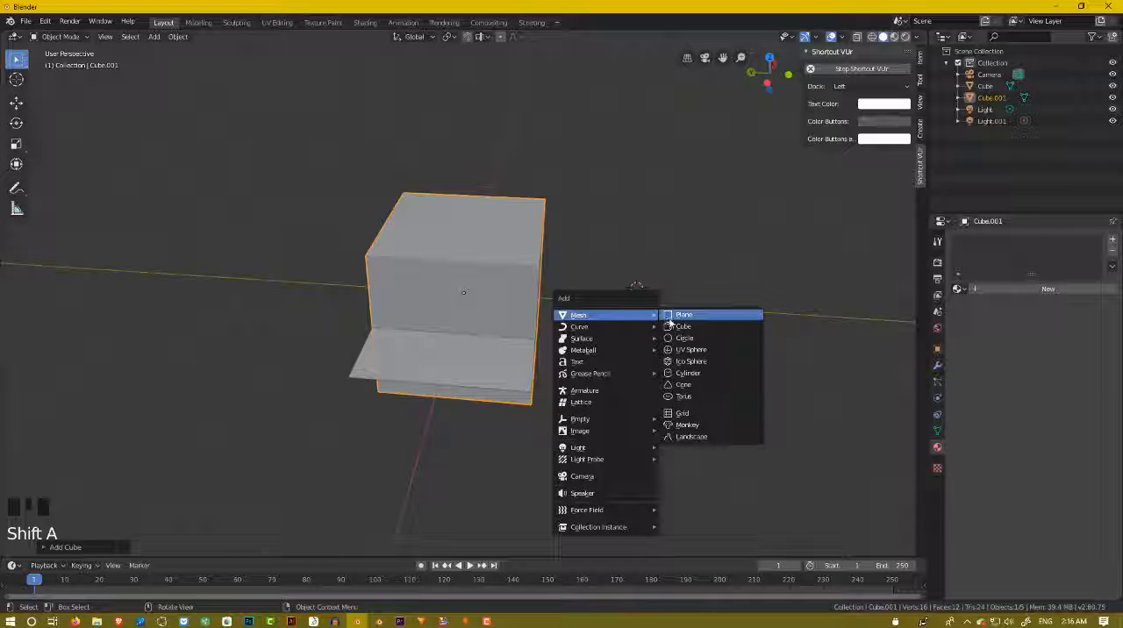
pyautogui.click(671, 318)
pyautogui.moveTo(634, 291); pyautogui.dragTo(641, 311, button='middle')
pyautogui.scroll(2, 642, 311)
pyautogui.hotkey('ctrl', 'z')
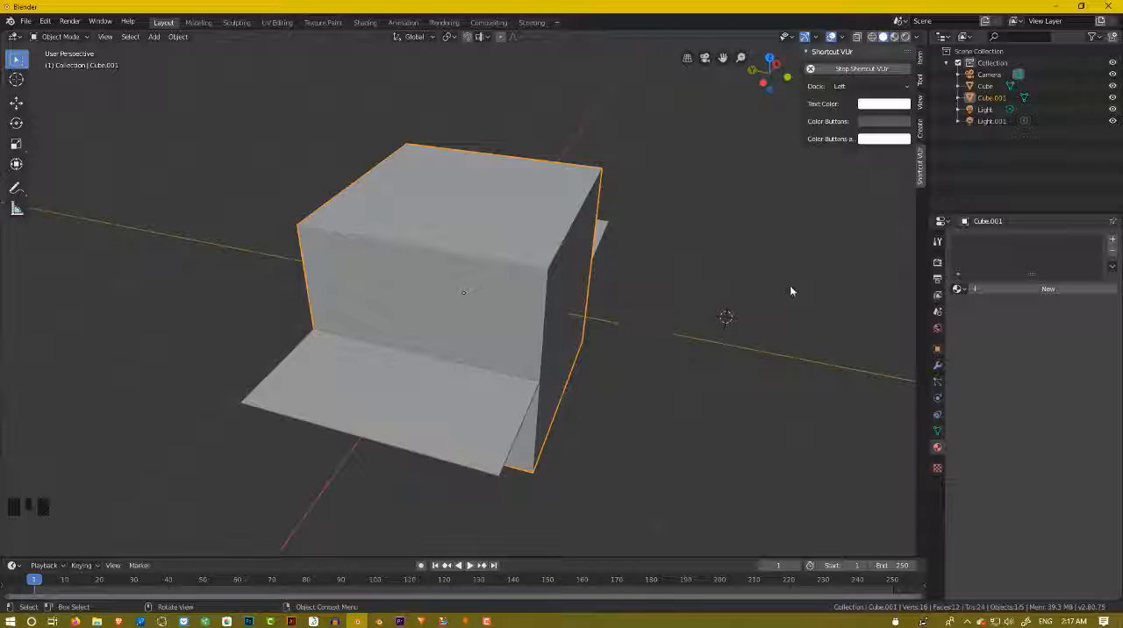
# Scale the new cube down uniformly to a small block in the middle of the floor sheet.
pyautogui.press('s')
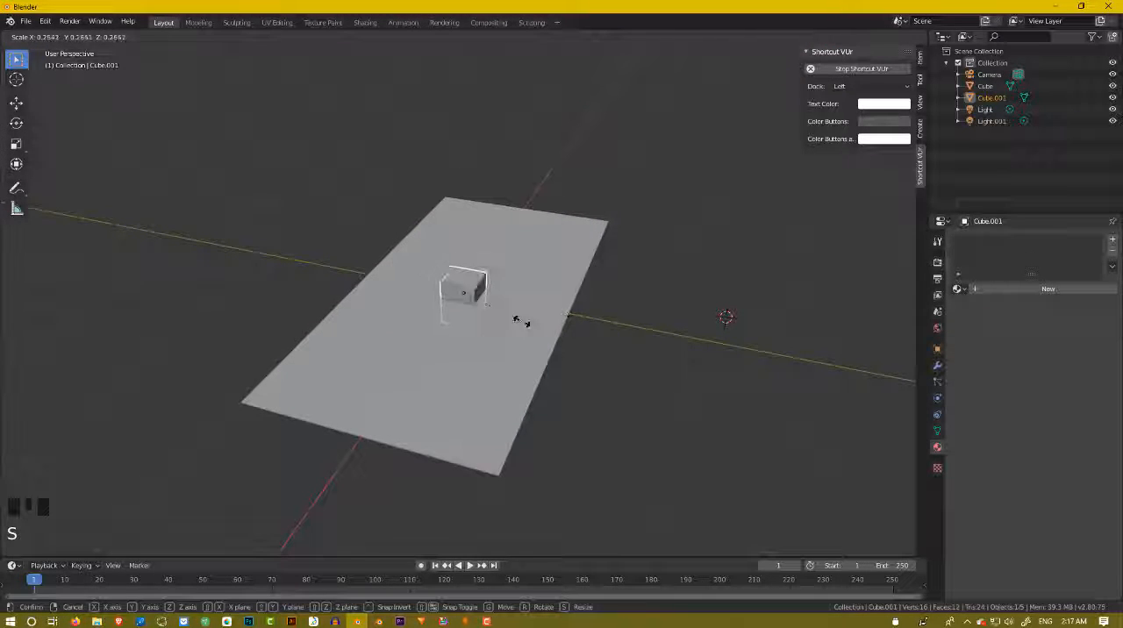
pyautogui.click(518, 321)
pyautogui.moveTo(551, 316)
pyautogui.mouseDown(button='middle')
pyautogui.moveTo(594, 308)
pyautogui.moveTo(515, 323)
pyautogui.moveTo(556, 310)
pyautogui.moveTo(534, 321)
pyautogui.mouseUp(button='middle')
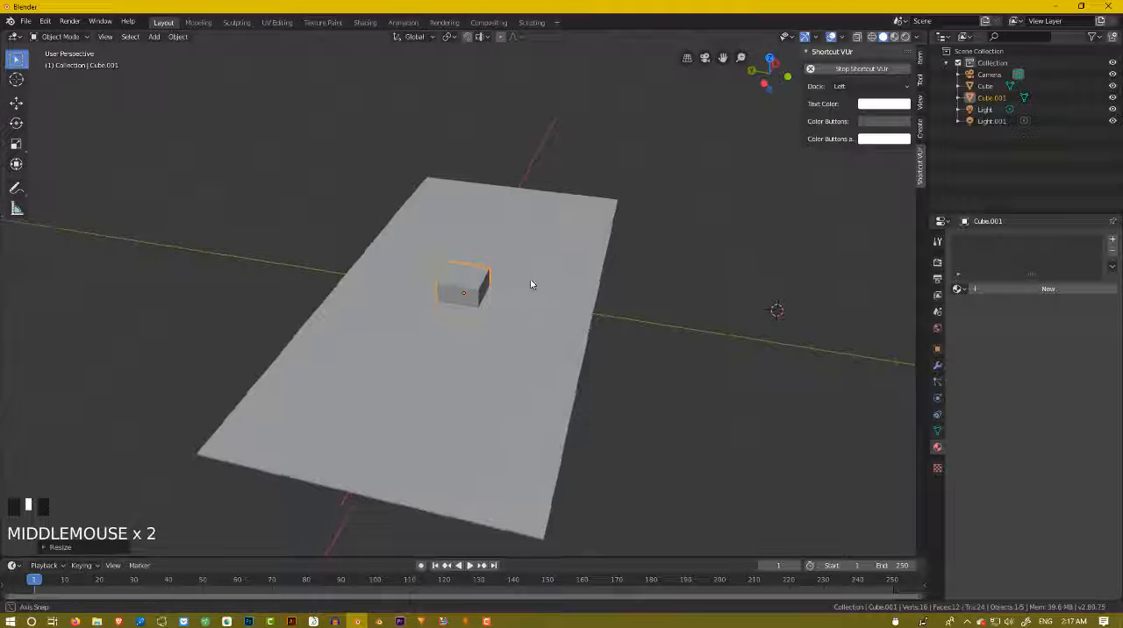
pyautogui.moveTo(529, 283)
pyautogui.mouseDown(button='middle')
pyautogui.moveTo(543, 278)
pyautogui.moveTo(509, 291)
pyautogui.mouseUp(button='middle')
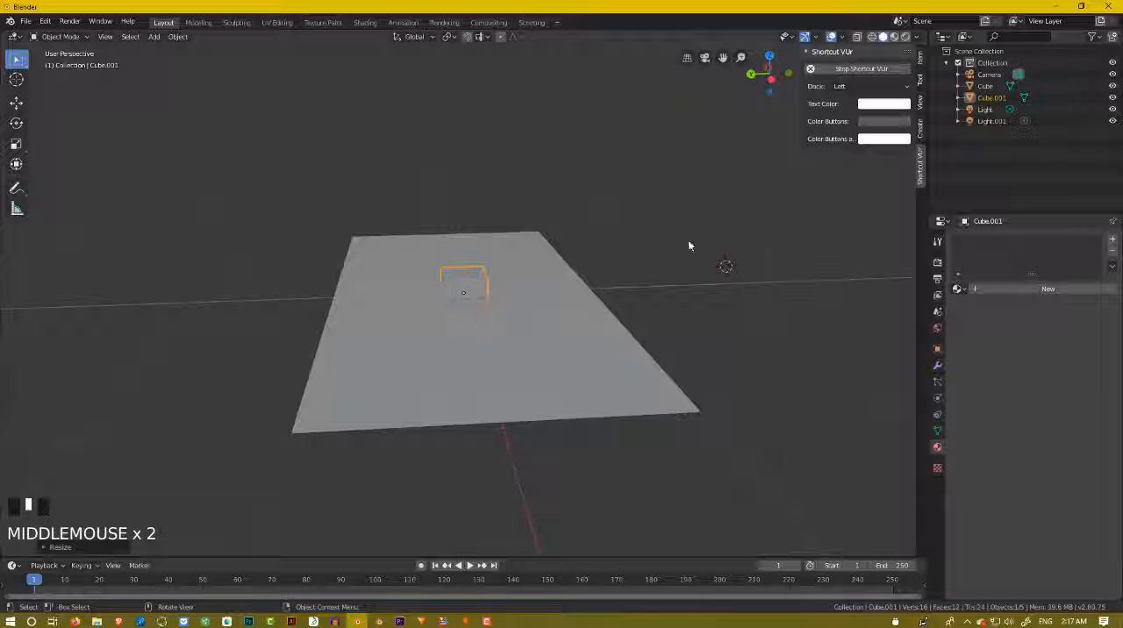
pyautogui.moveTo(591, 308)
pyautogui.mouseDown(button='middle')
pyautogui.moveTo(577, 308)
pyautogui.moveTo(586, 317)
pyautogui.mouseUp(button='middle')
pyautogui.scroll(2, 540, 313)
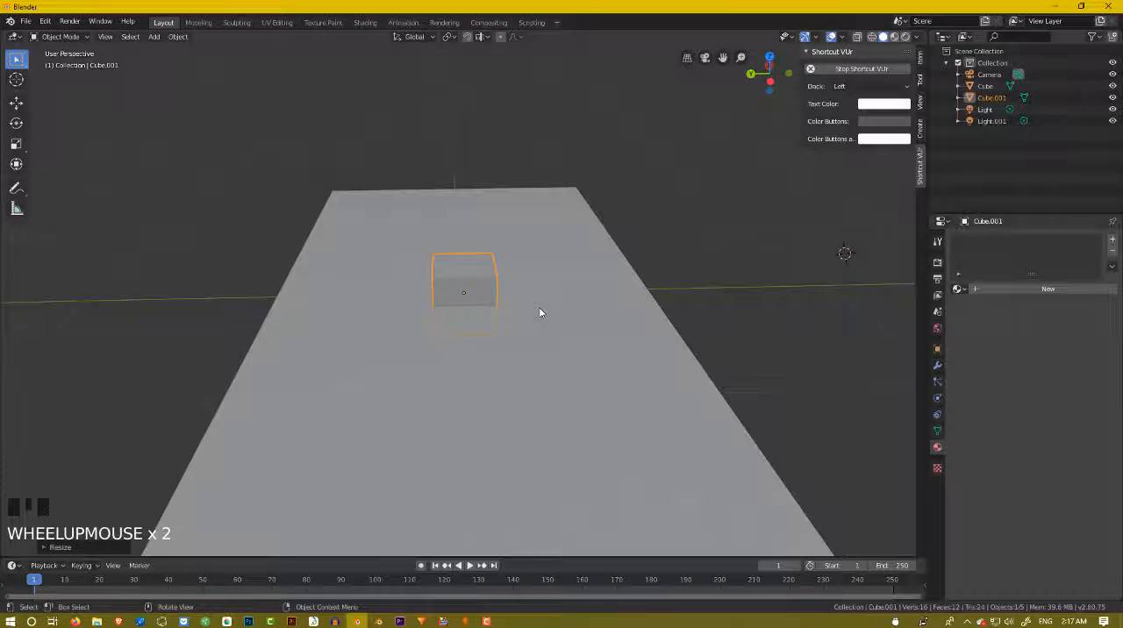
# Move the small cube horizontally, with the global Z axis locked, to the middle of the floor's long edge.
pyautogui.press('g')
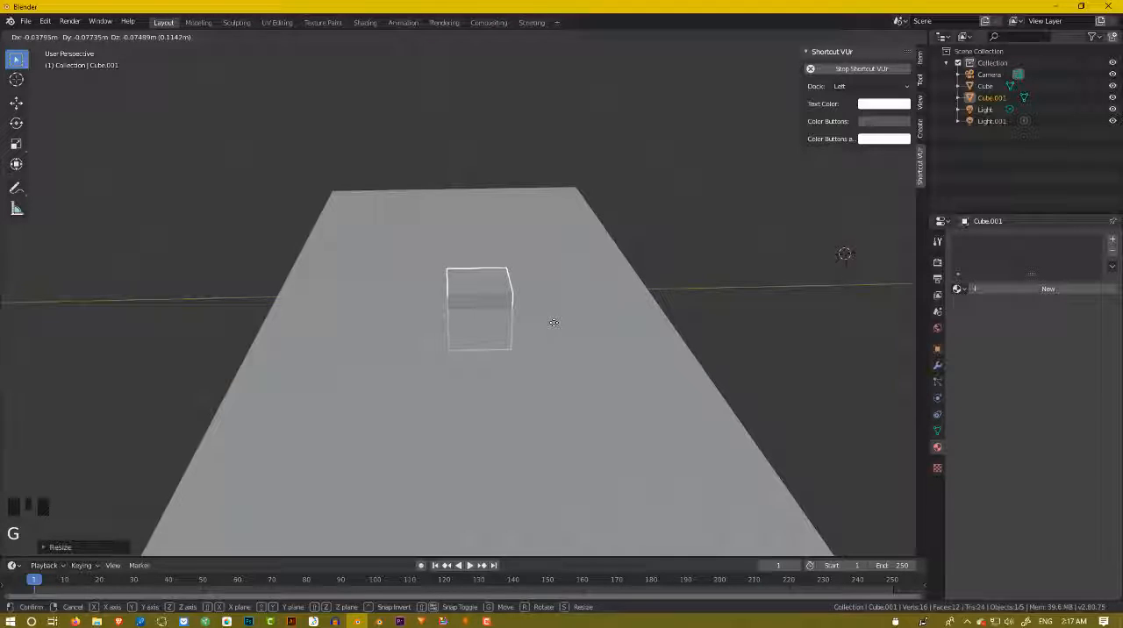
pyautogui.press('x')
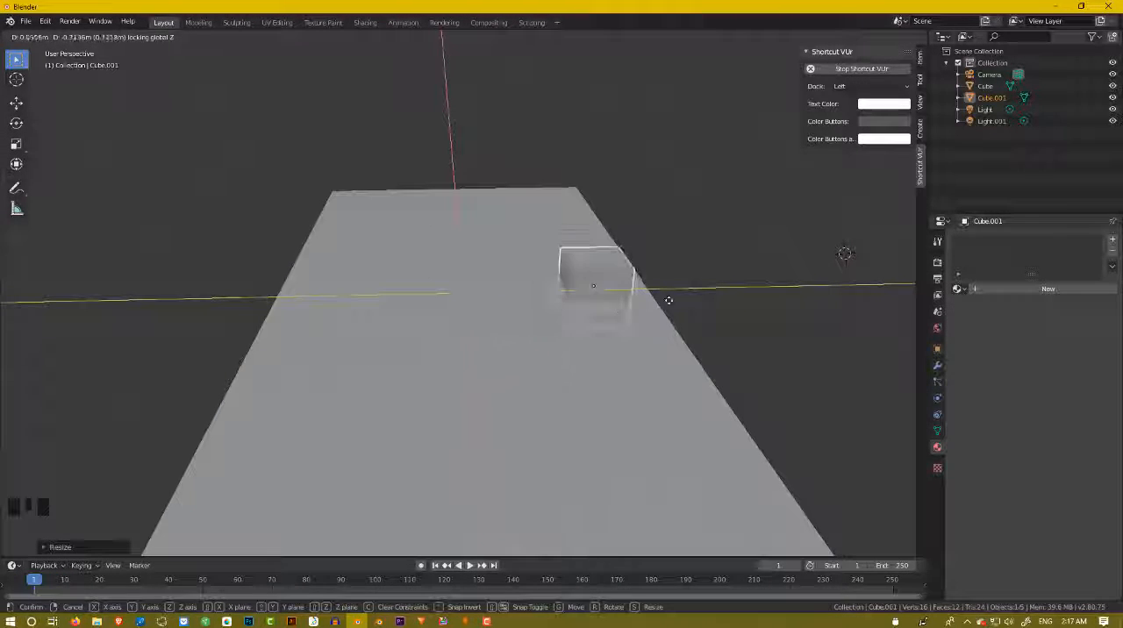
pyautogui.hotkey('shift', 'z')
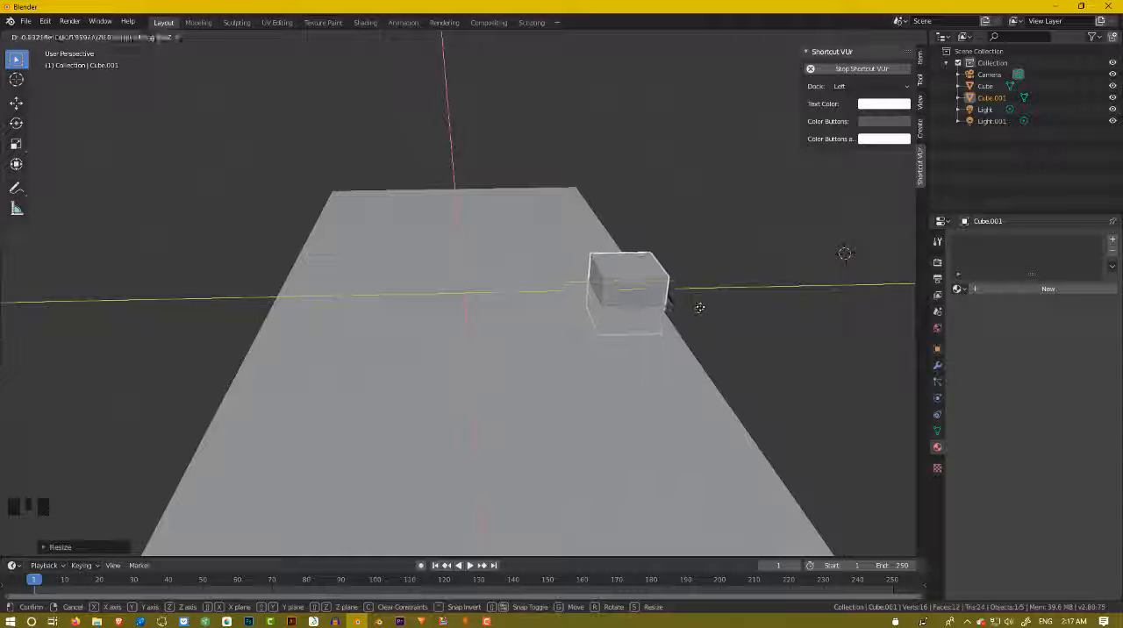
pyautogui.click(691, 307)
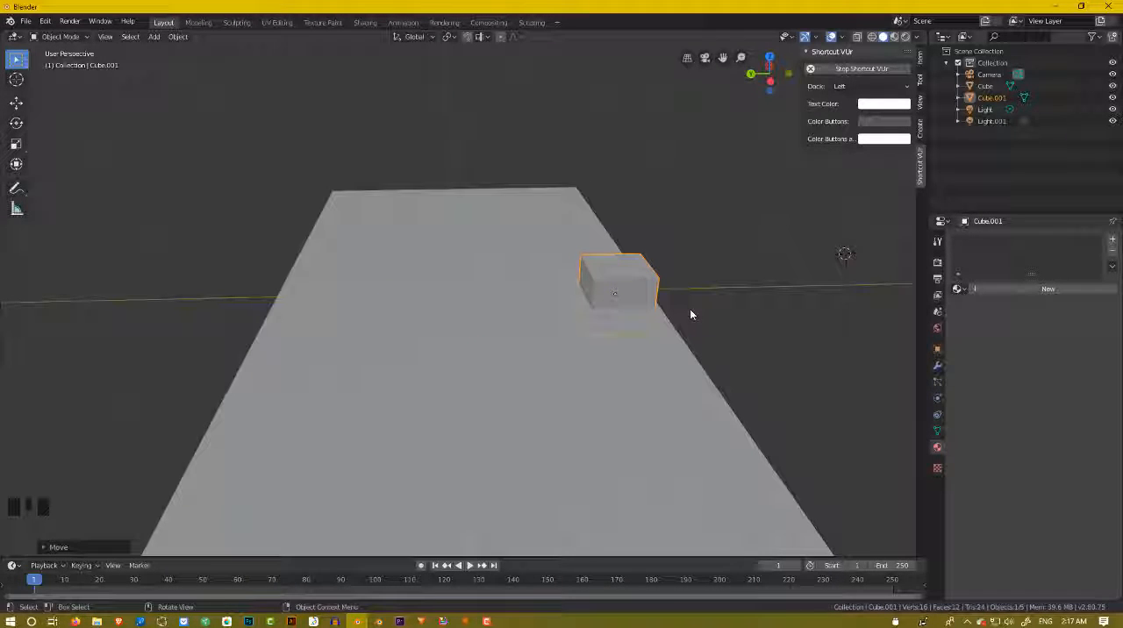
# Raise the small cube along the global Z axis so that it rests on top of the floor sheet.
pyautogui.press('g')
pyautogui.press('z')
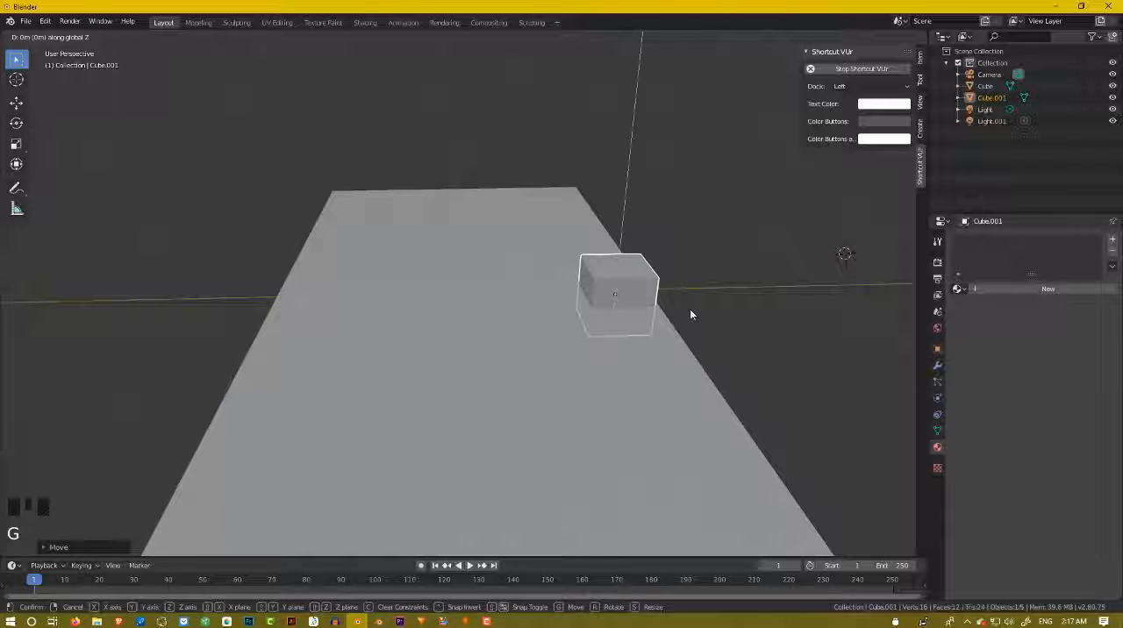
pyautogui.click(702, 280)
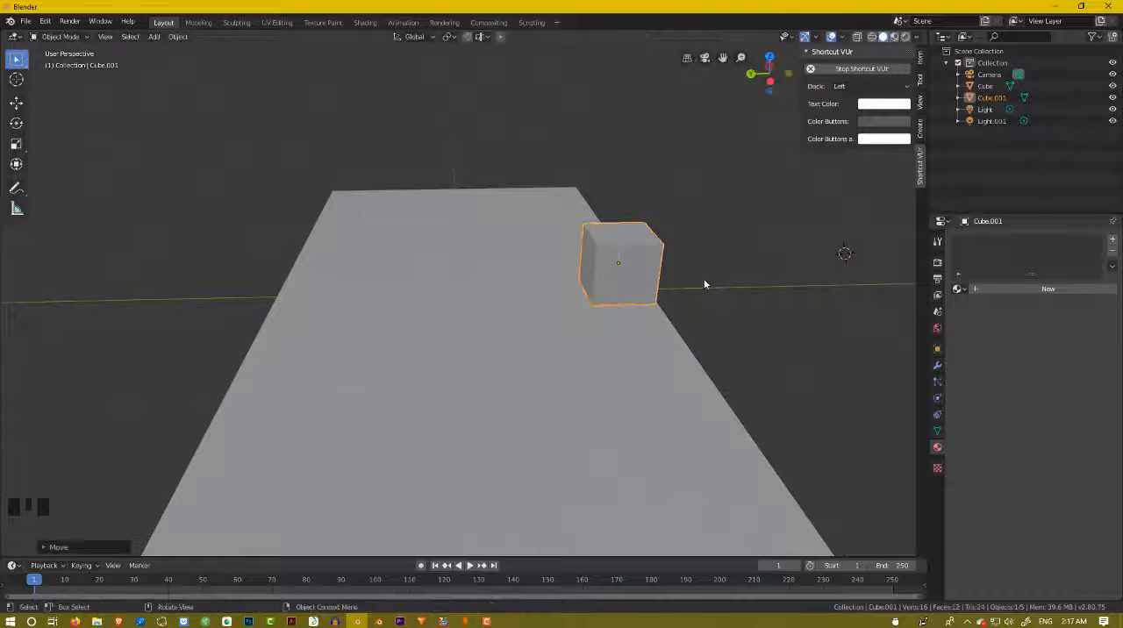
# Stretch the cube along the global X axis into a long block running beside the floor's long edge.
pyautogui.moveTo(704, 284); pyautogui.dragTo(567, 343, button='middle')
pyautogui.scroll(-3, 614, 292)
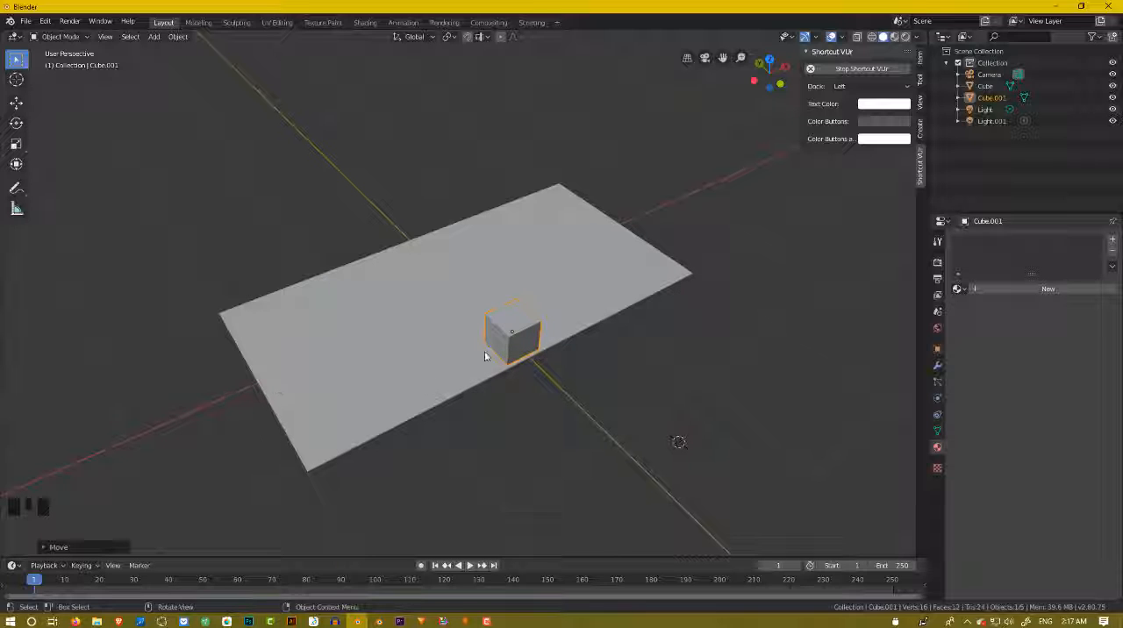
pyautogui.press('s')
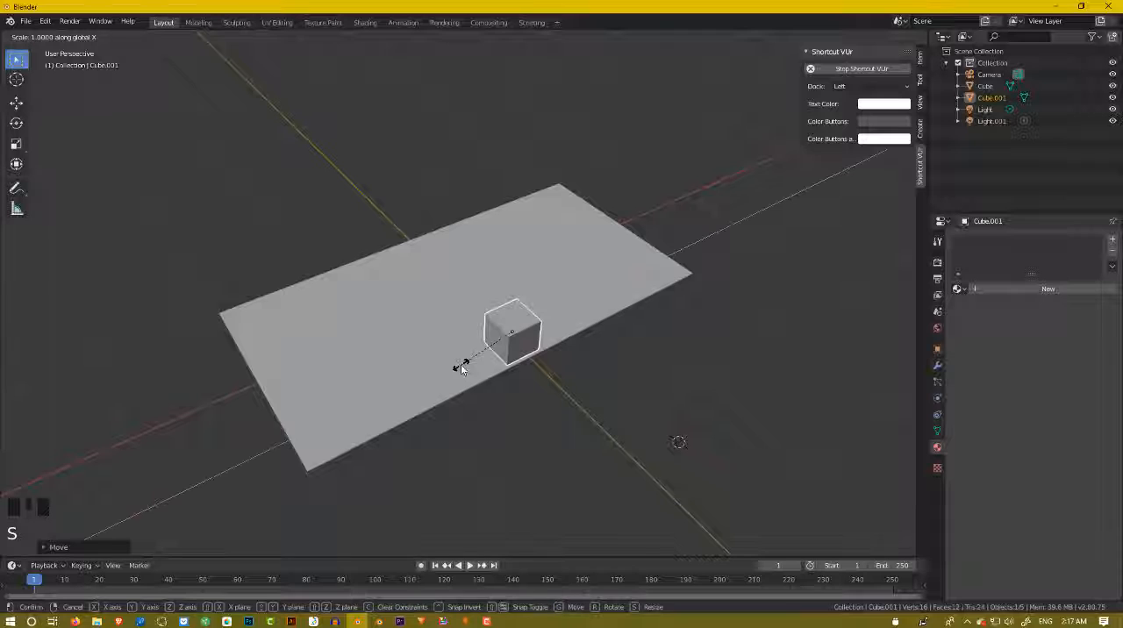
pyautogui.press('x')
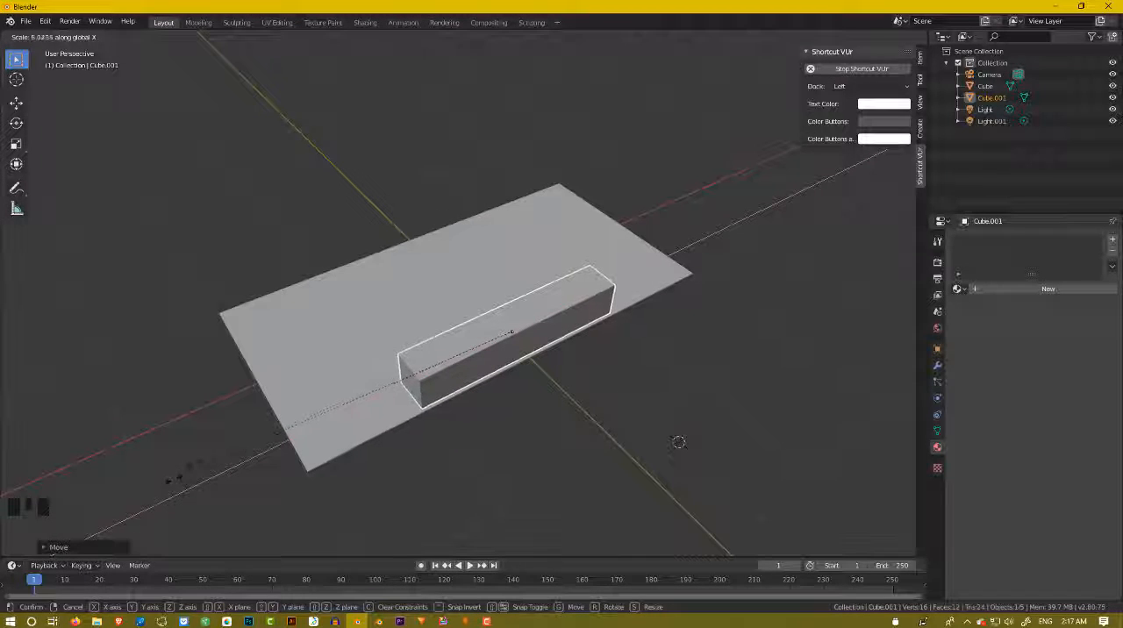
pyautogui.click(212, 450)
# Examine the long block's placement on the floor from several angles and select the floor sheet.
pyautogui.moveTo(338, 384); pyautogui.dragTo(533, 318, button='middle')
pyautogui.scroll(3, 433, 356)
pyautogui.scroll(-3, 596, 283)
pyautogui.scroll(-2, 568, 253)
pyautogui.scroll(-2, 527, 327)
pyautogui.scroll(3, 476, 403)
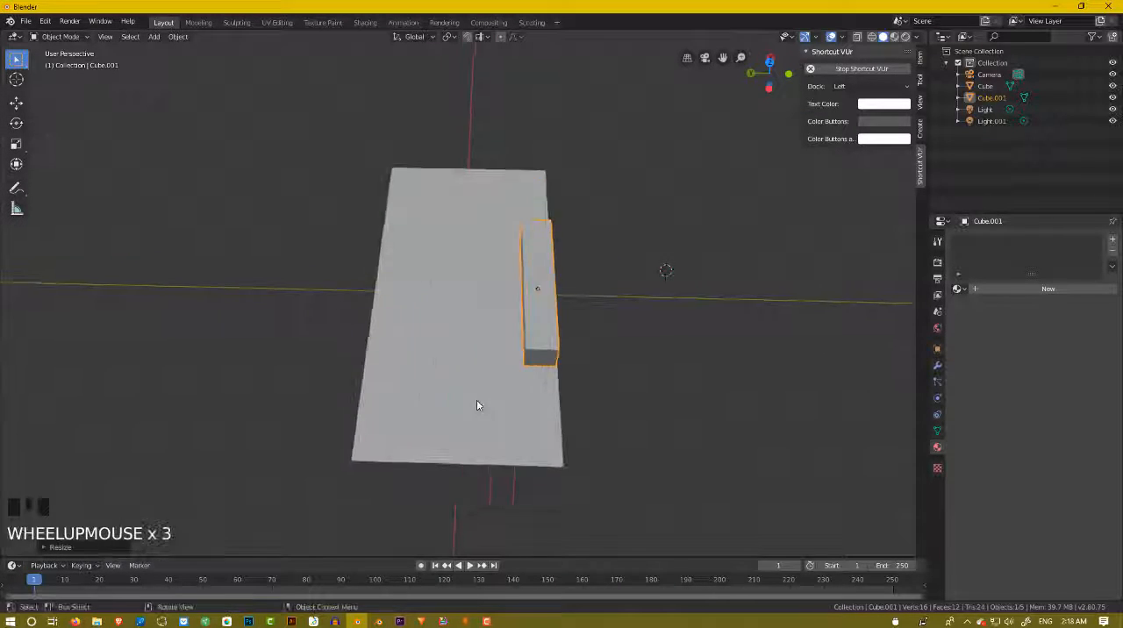
pyautogui.moveTo(476, 404); pyautogui.dragTo(453, 283, button='middle')
pyautogui.click(448, 309)
pyautogui.scroll(2, 448, 306)
pyautogui.scroll(-5, 406, 380)
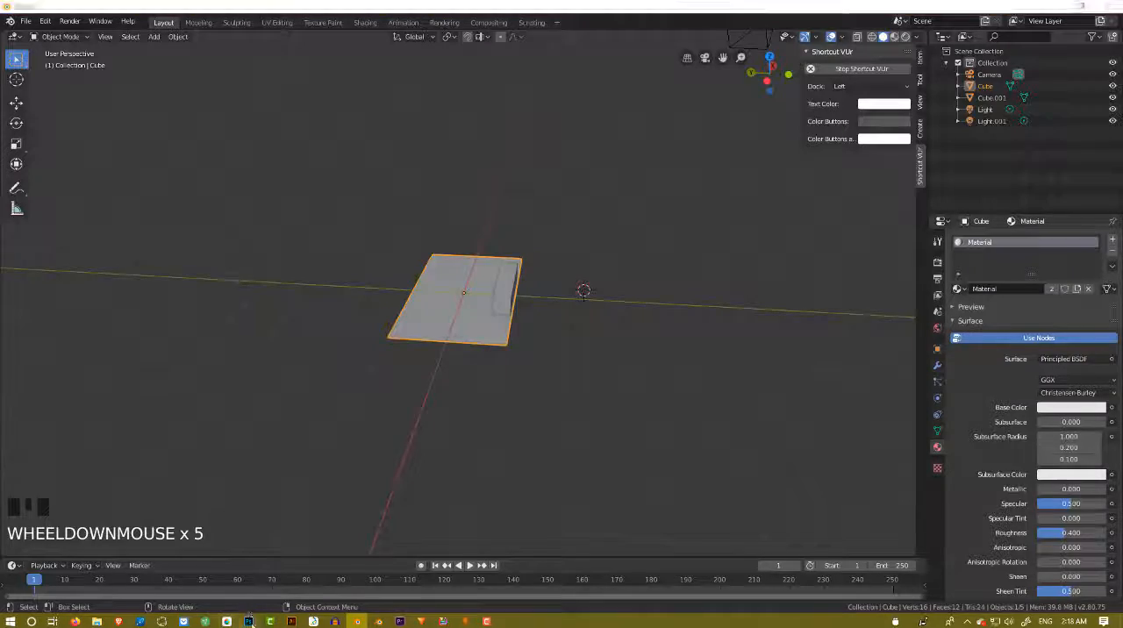
# Switch to Photoshop to check the room layout sketch with the view-blocking walls, and return to Blender.
pyautogui.click(249, 621)
pyautogui.keyDown('alt'); pyautogui.scroll(3, 627, 493); pyautogui.keyUp('alt')
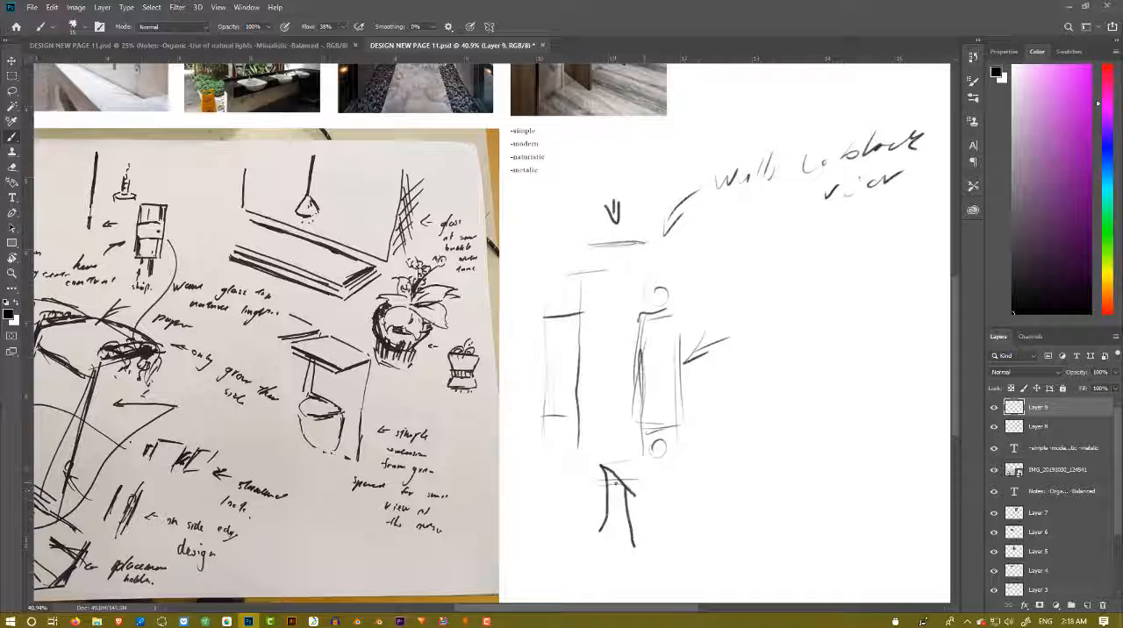
pyautogui.keyDown('alt'); pyautogui.scroll(-1, 675, 455); pyautogui.keyUp('alt')
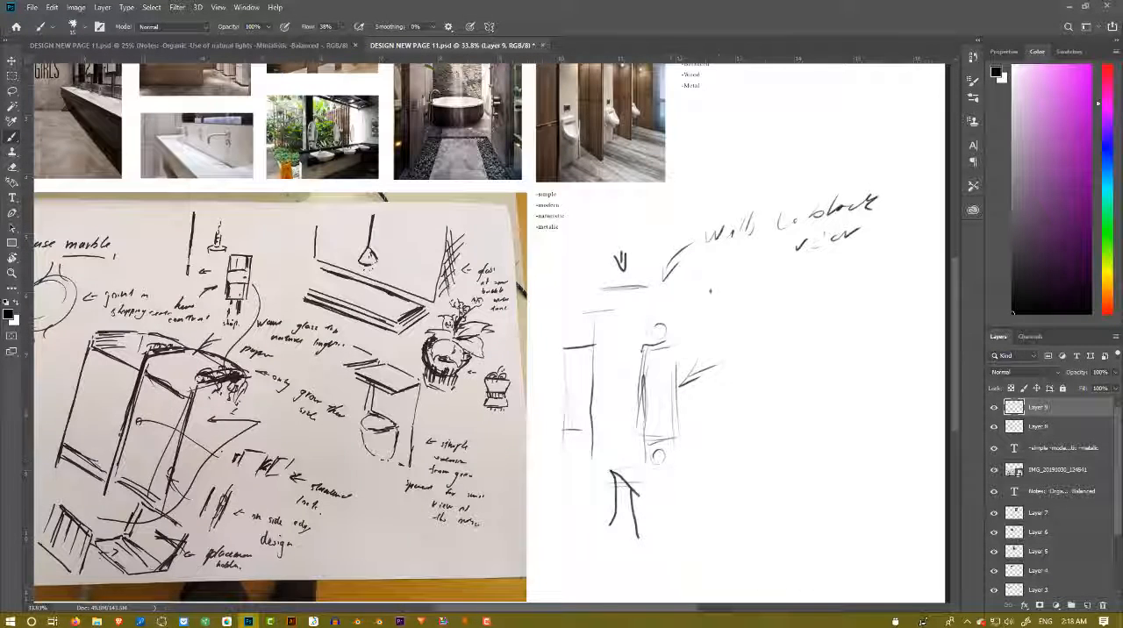
pyautogui.click(1063, 6)
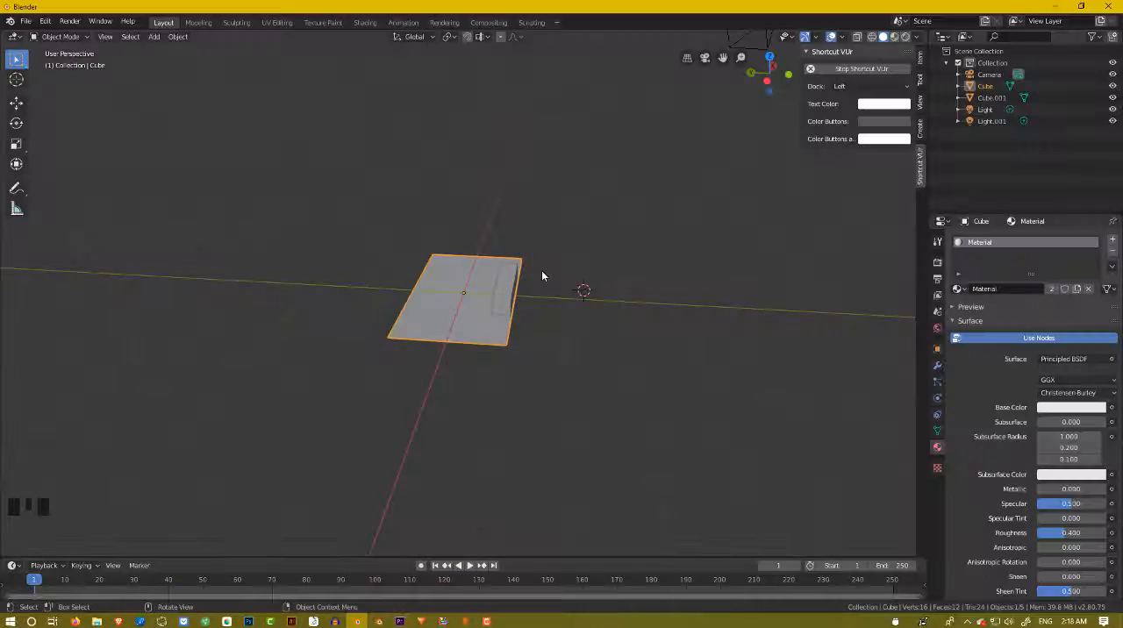
# Duplicate the floor sheet in place and scale the copy up uniformly into a large ground extending far beyond the floor.
pyautogui.moveTo(541, 273); pyautogui.dragTo(464, 326, button='middle')
pyautogui.scroll(8, 502, 273)
pyautogui.scroll(-3, 463, 323)
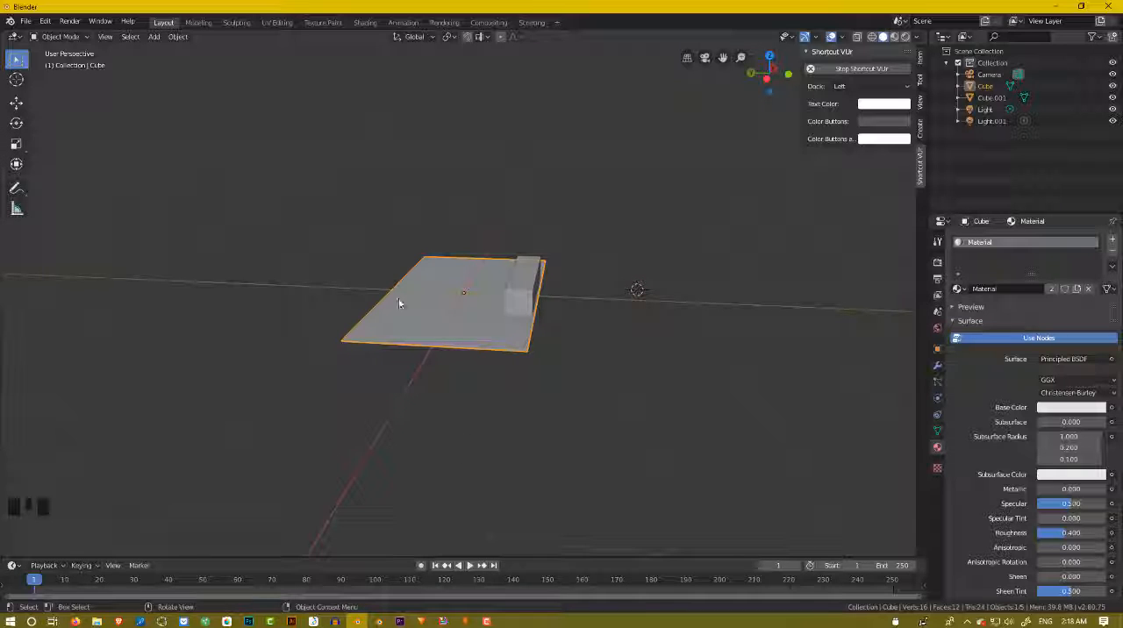
pyautogui.hotkey('shift', 'd')
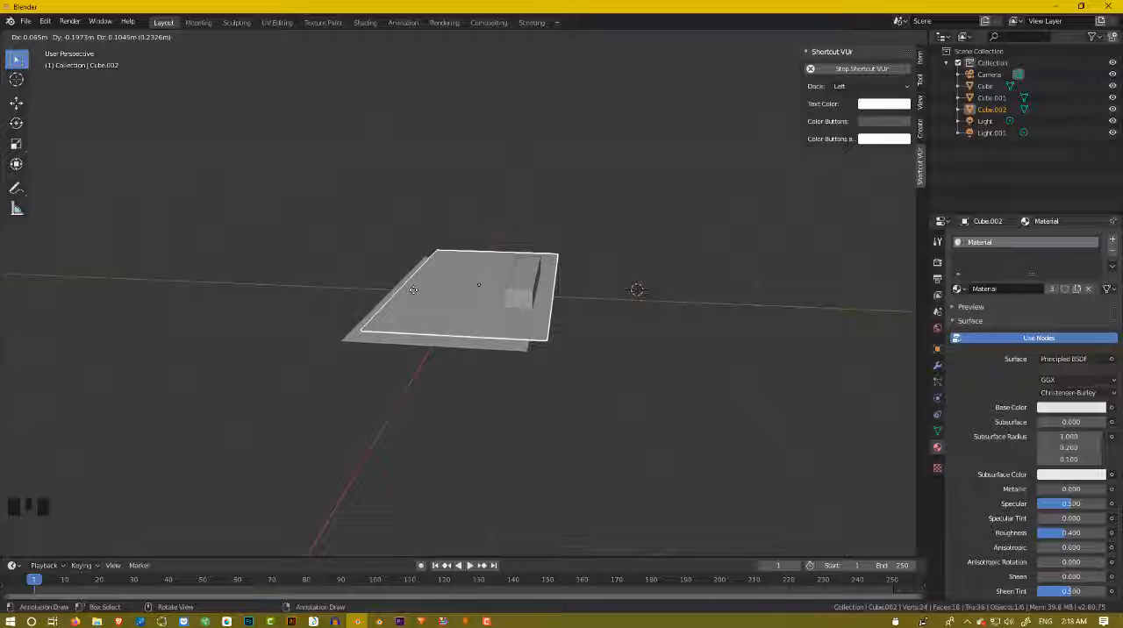
pyautogui.press('s')
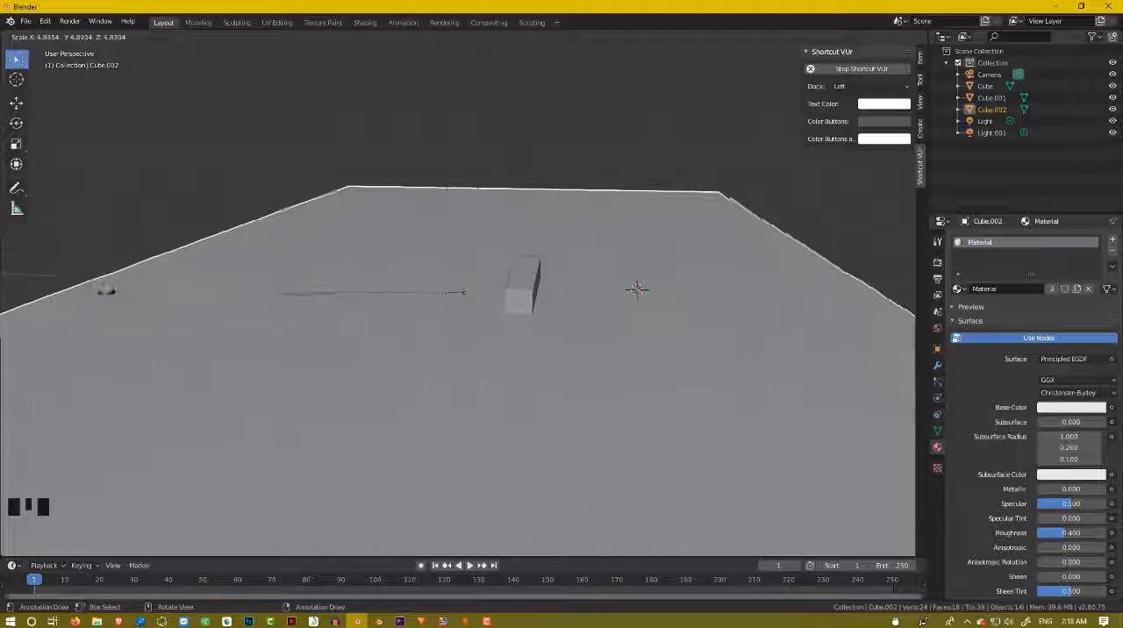
pyautogui.click(25, 292)
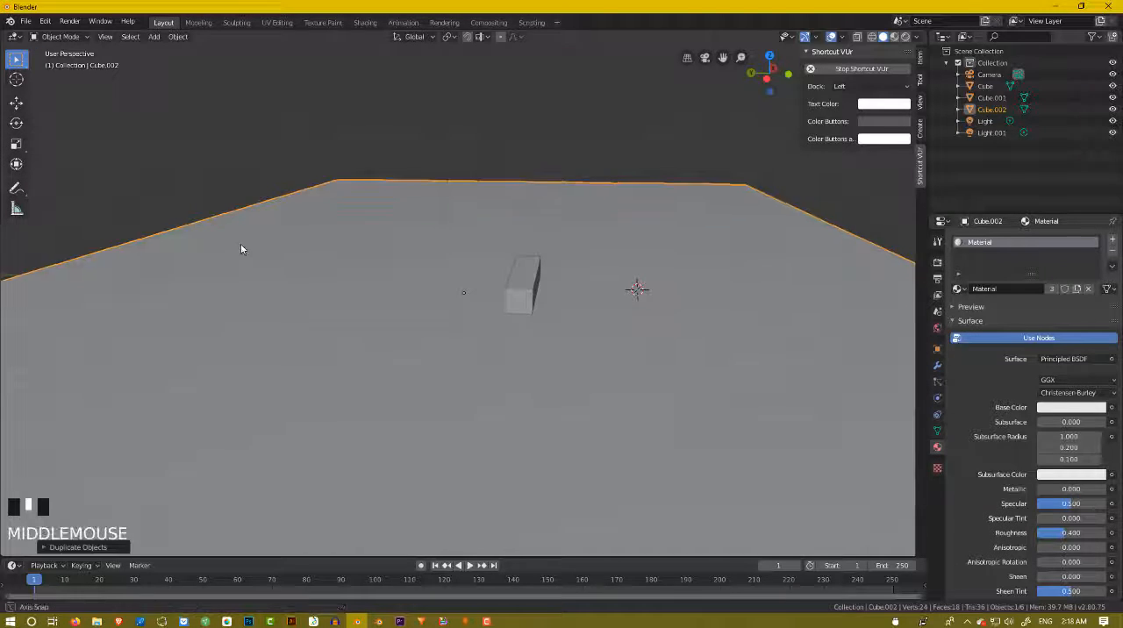
# Move the large ground sheet slightly down along the global Z axis so that it lies beneath the floor.
pyautogui.moveTo(243, 248); pyautogui.dragTo(234, 241, button='middle')
pyautogui.press('g')
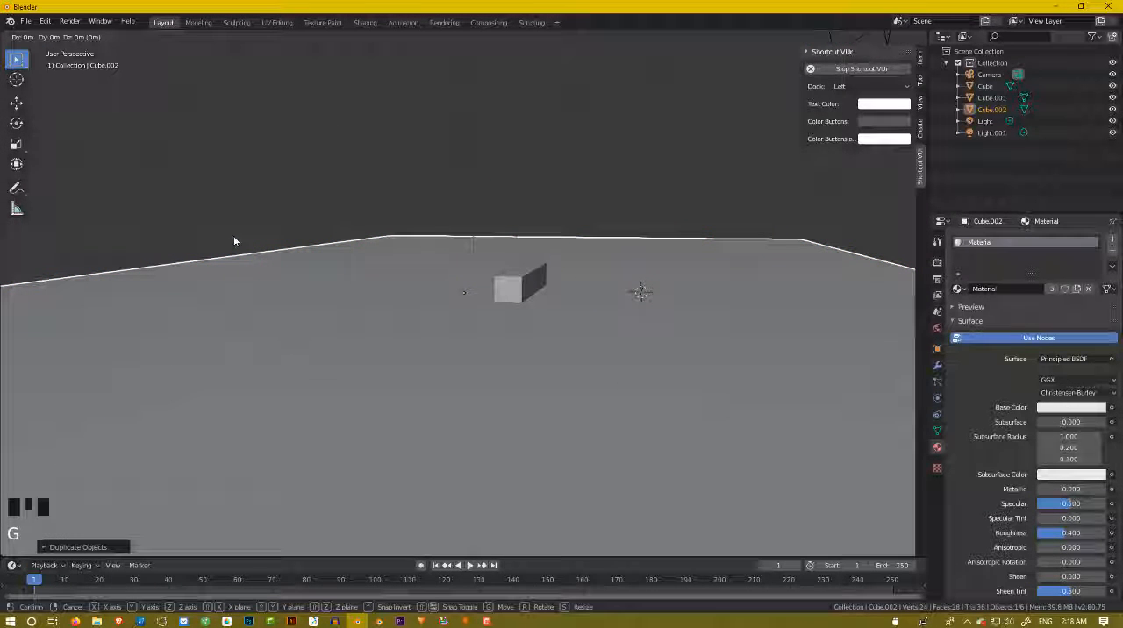
pyautogui.press('z')
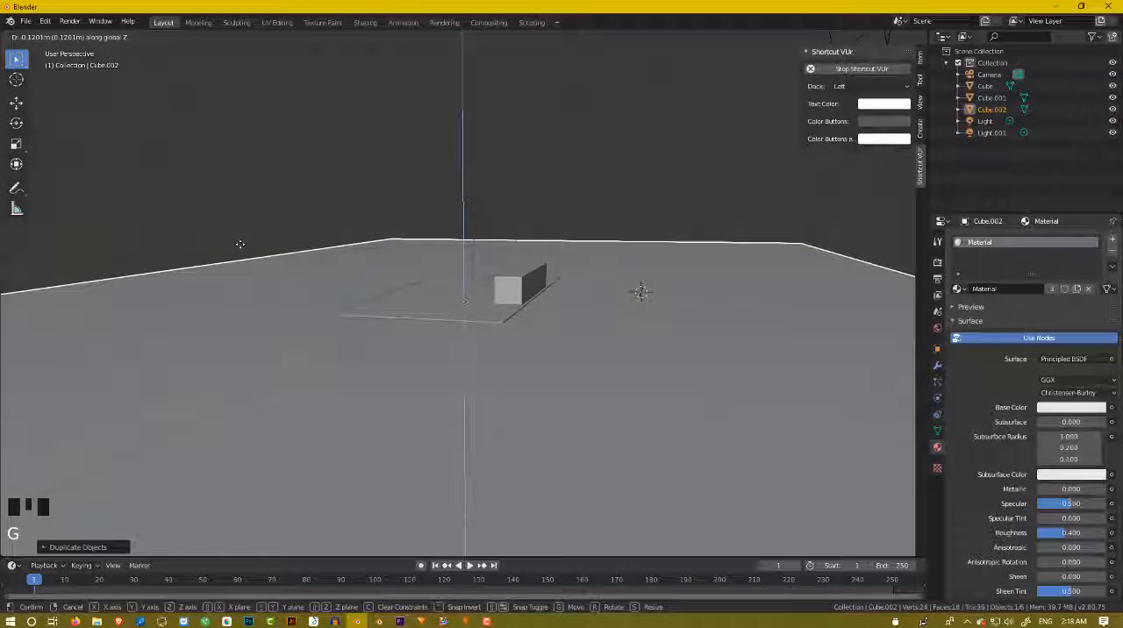
pyautogui.click(242, 250)
# Select the small floor sheet and place the 3D cursor on the ground just in front of its short end.
pyautogui.scroll(3, 401, 266)
pyautogui.moveTo(401, 266); pyautogui.dragTo(468, 411, button='middle')
pyautogui.scroll(3, 448, 383)
pyautogui.scroll(-3, 444, 403)
pyautogui.scroll(2, 469, 409)
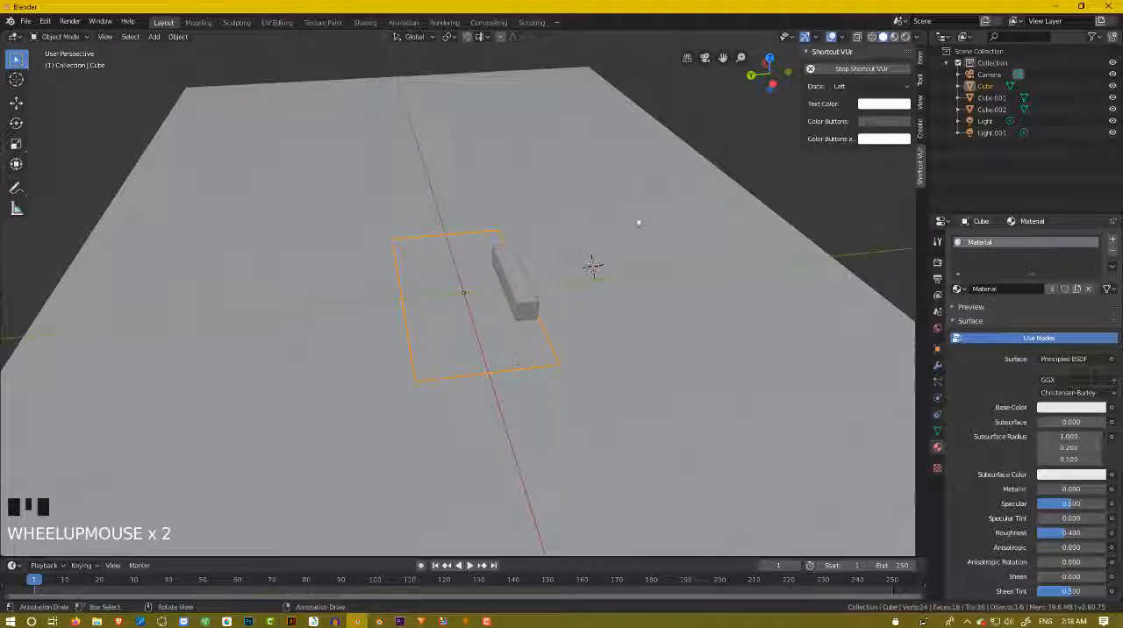
pyautogui.keyDown('shift'); pyautogui.rightClick(498, 408); pyautogui.keyUp('shift')
pyautogui.scroll(2, 498, 408)
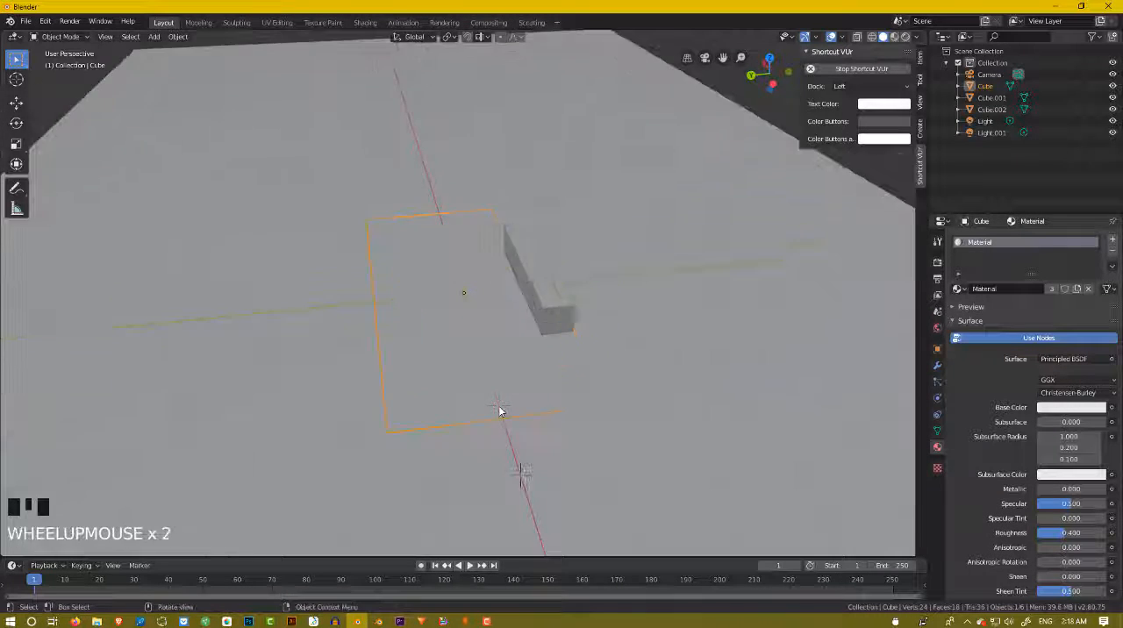
pyautogui.moveTo(498, 409); pyautogui.dragTo(484, 392, button='middle')
pyautogui.scroll(-4, 475, 374)
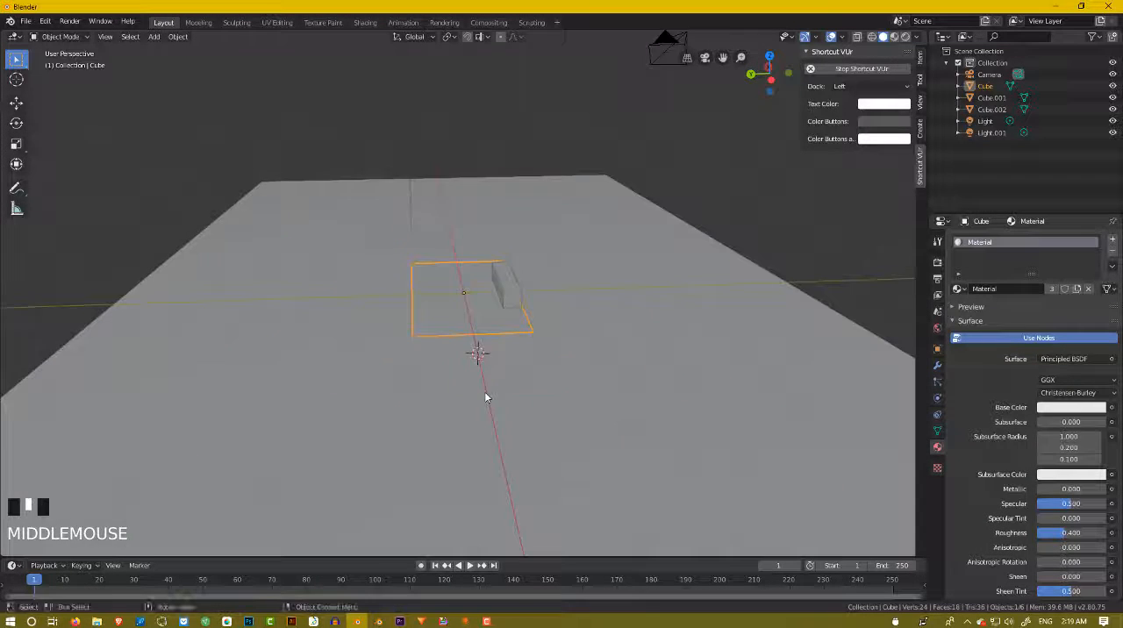
pyautogui.scroll(2, 485, 395)
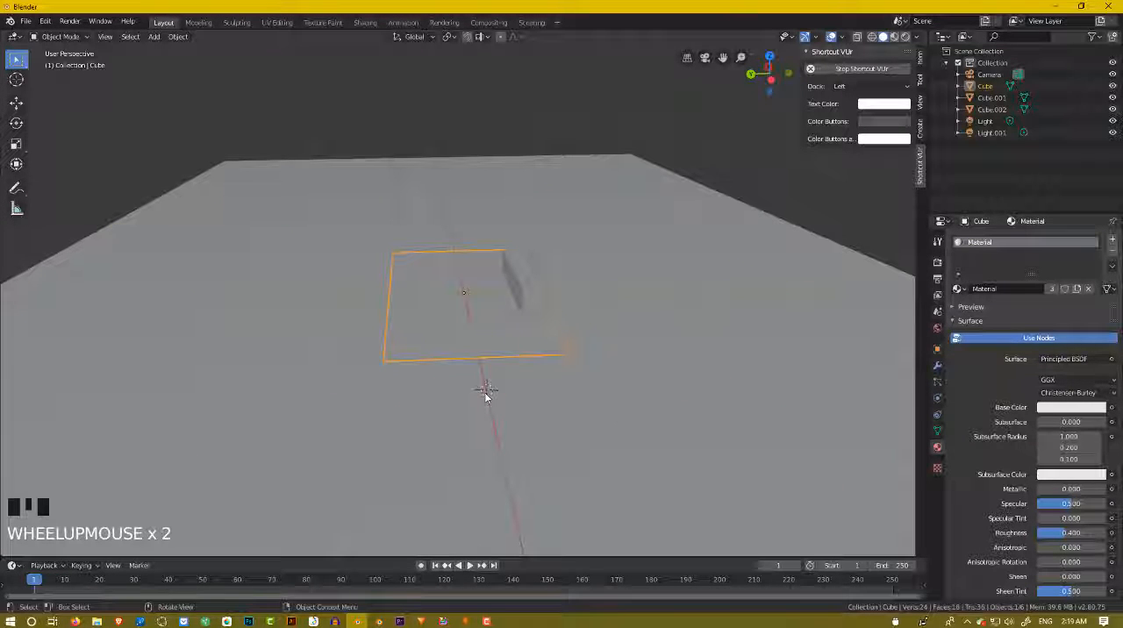
# Add a cube mesh at the 3D cursor, in front of the floor's short end.
pyautogui.hotkey('shift', 'a')
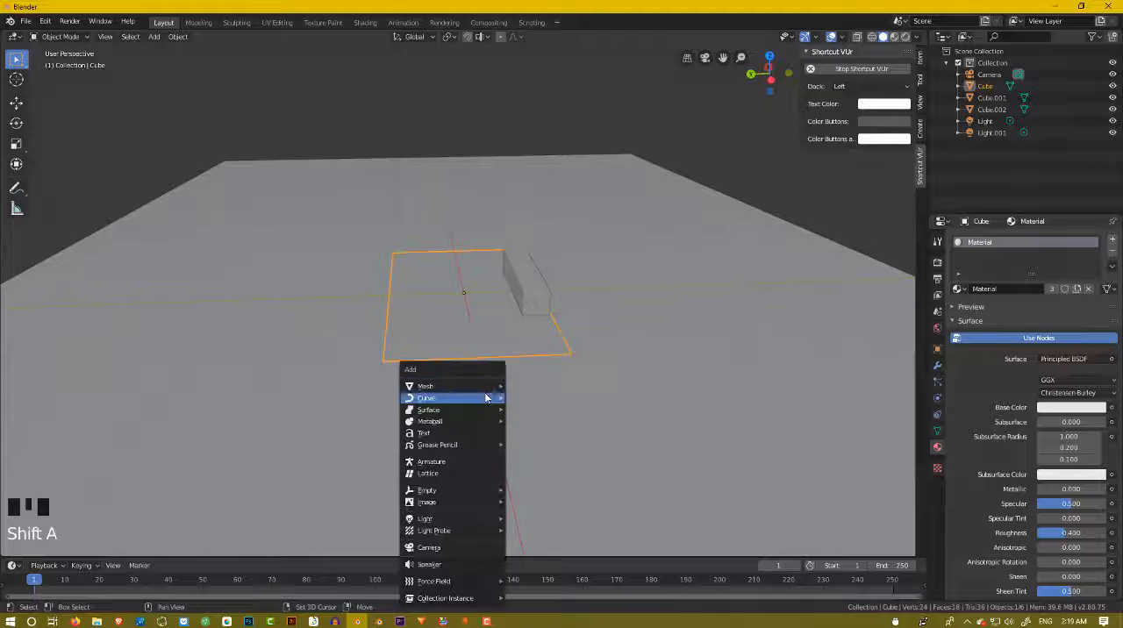
pyautogui.moveTo(480, 386)
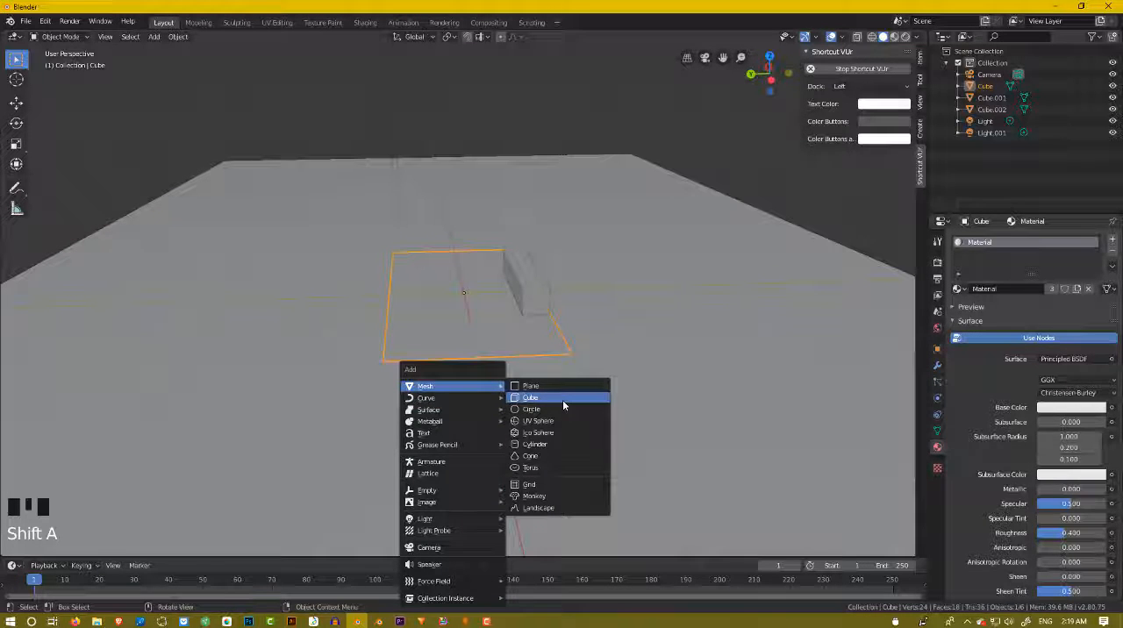
pyautogui.click(562, 399)
pyautogui.scroll(-3, 538, 414)
pyautogui.moveTo(537, 414); pyautogui.dragTo(584, 413, button='middle')
pyautogui.scroll(3, 584, 412)
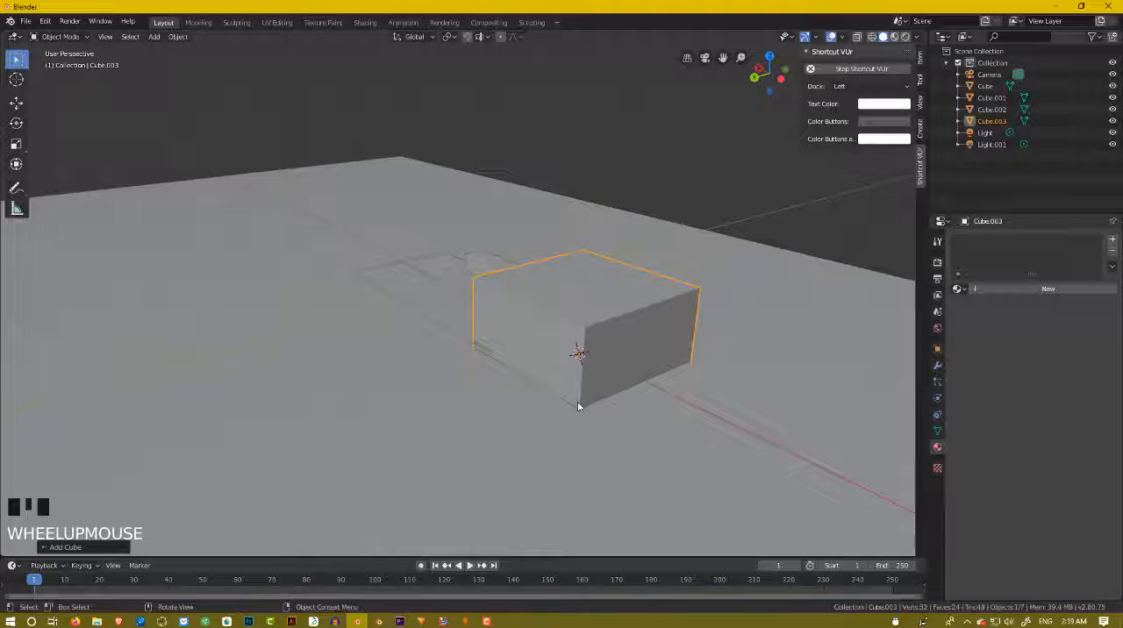
# Shrink the new cube uniformly to about 0.16 of its size, and reduce it a little along the global Y and X axes.
pyautogui.press('s')
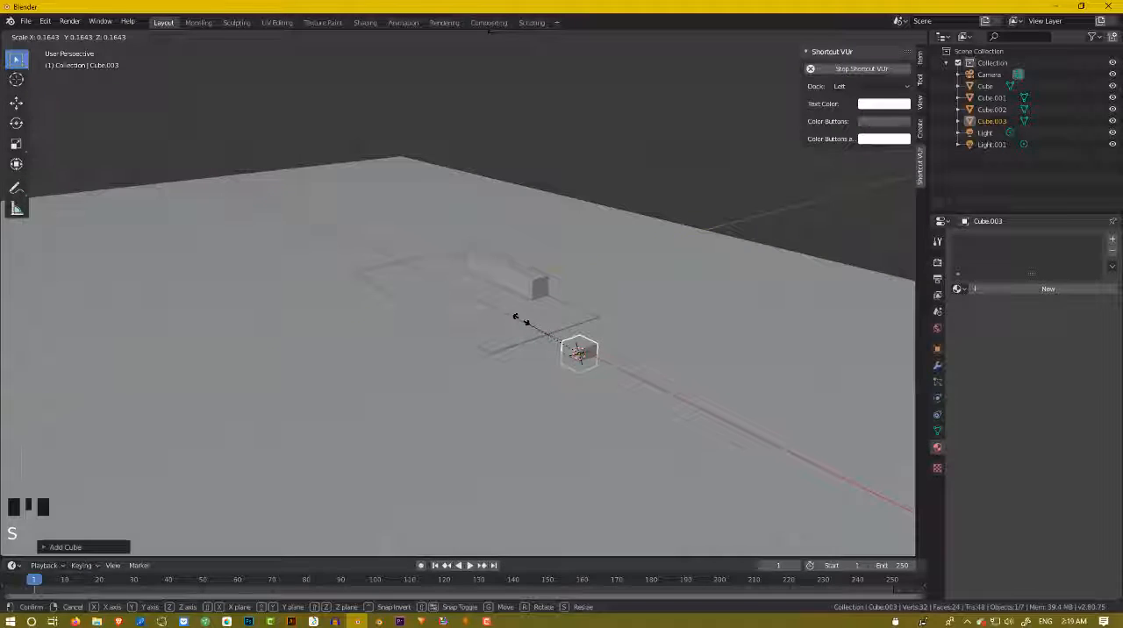
pyautogui.click(525, 321)
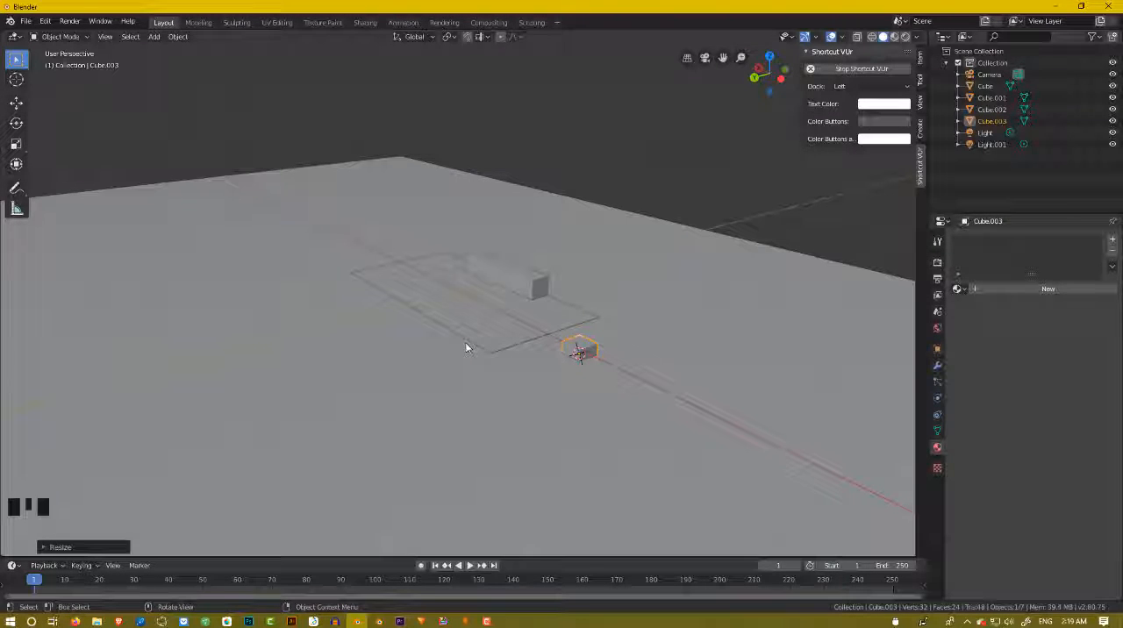
pyautogui.press('s')
pyautogui.press('y')
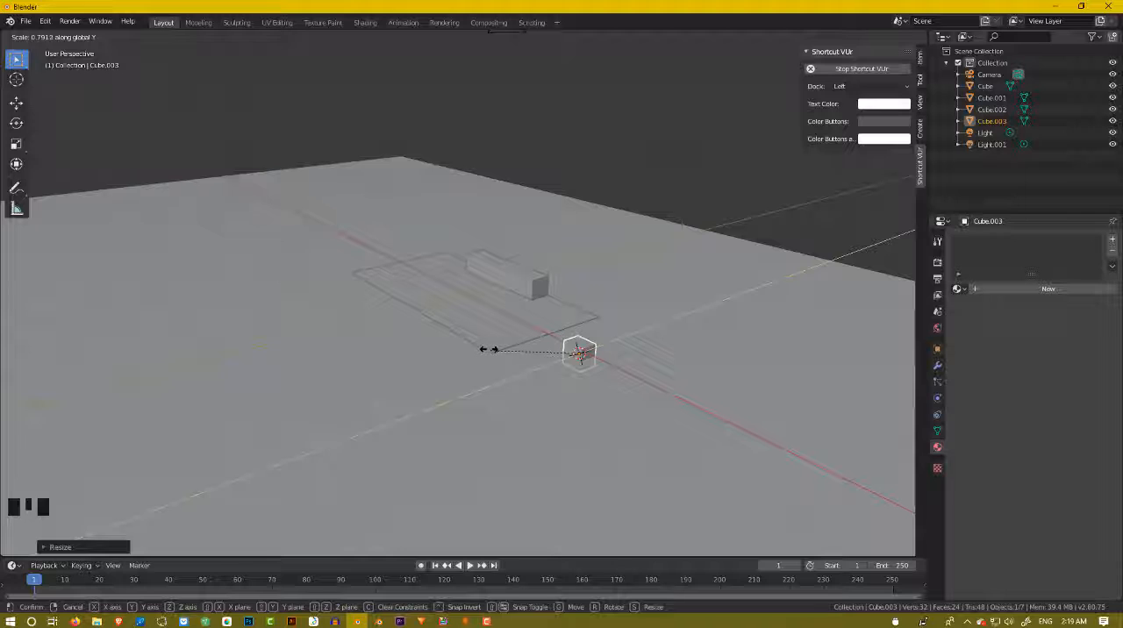
pyautogui.click(489, 348)
pyautogui.press('s')
pyautogui.press('x')
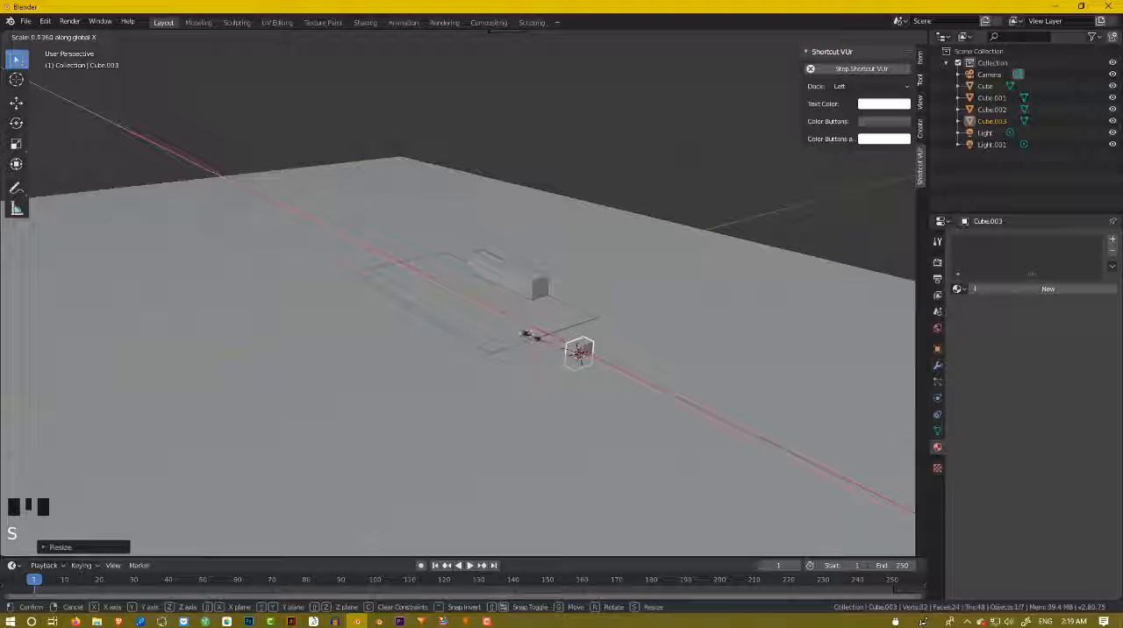
pyautogui.click(527, 336)
# Raise the small block along the global Z axis so that it rests on the ground.
pyautogui.moveTo(526, 336); pyautogui.dragTo(489, 342, button='middle')
pyautogui.scroll(2, 490, 345)
pyautogui.press('g')
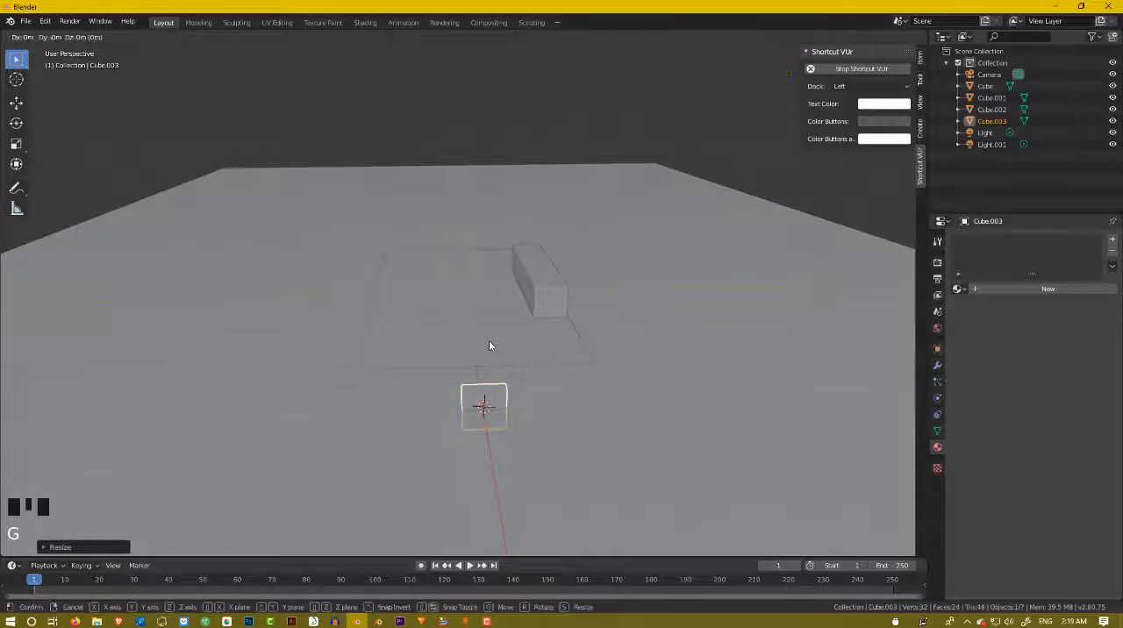
pyautogui.press('z')
pyautogui.click(483, 326)
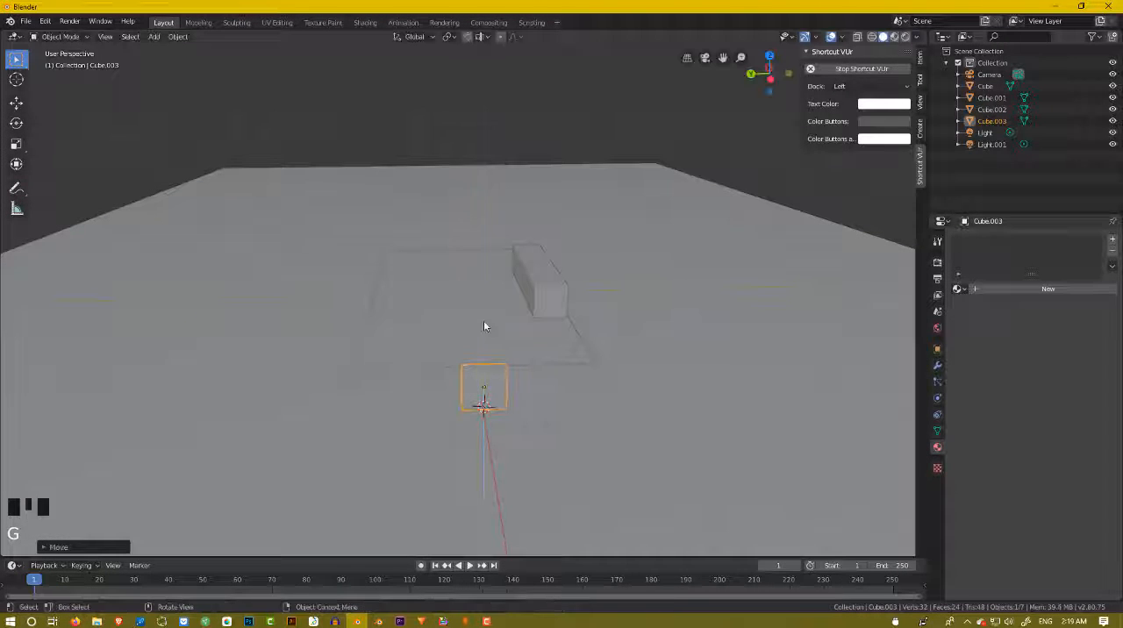
# Stretch the block along the global Y axis to about three times its width, parallel to the floor's short end.
pyautogui.scroll(-3, 483, 326)
pyautogui.moveTo(483, 327); pyautogui.dragTo(490, 338, button='middle')
pyautogui.scroll(3, 502, 380)
pyautogui.moveTo(501, 381); pyautogui.dragTo(493, 368, button='middle')
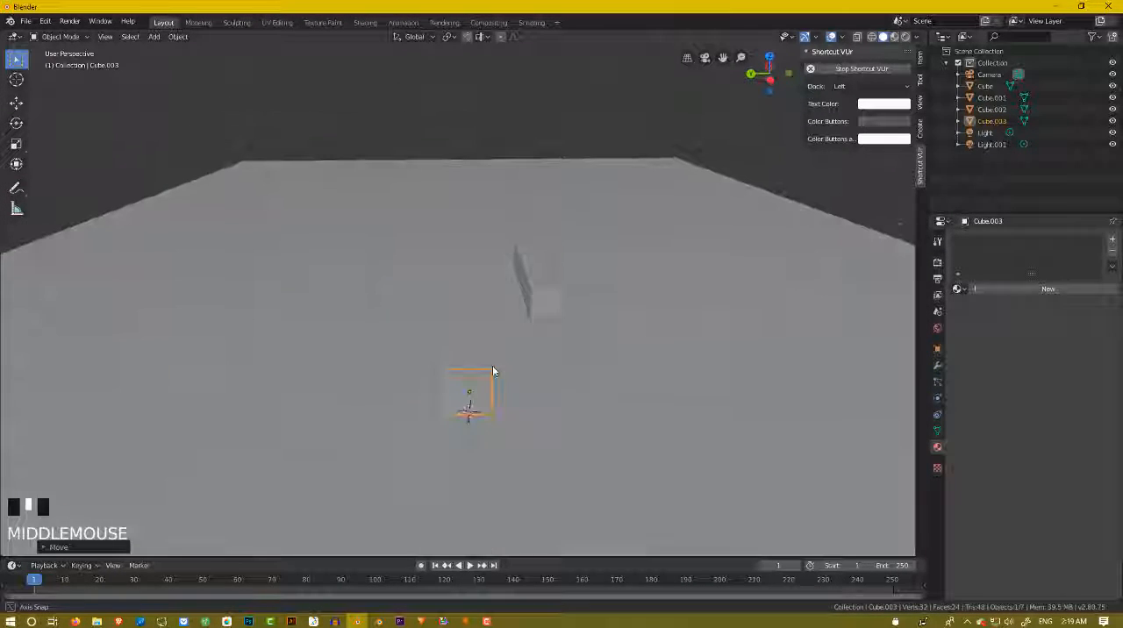
pyautogui.press('s')
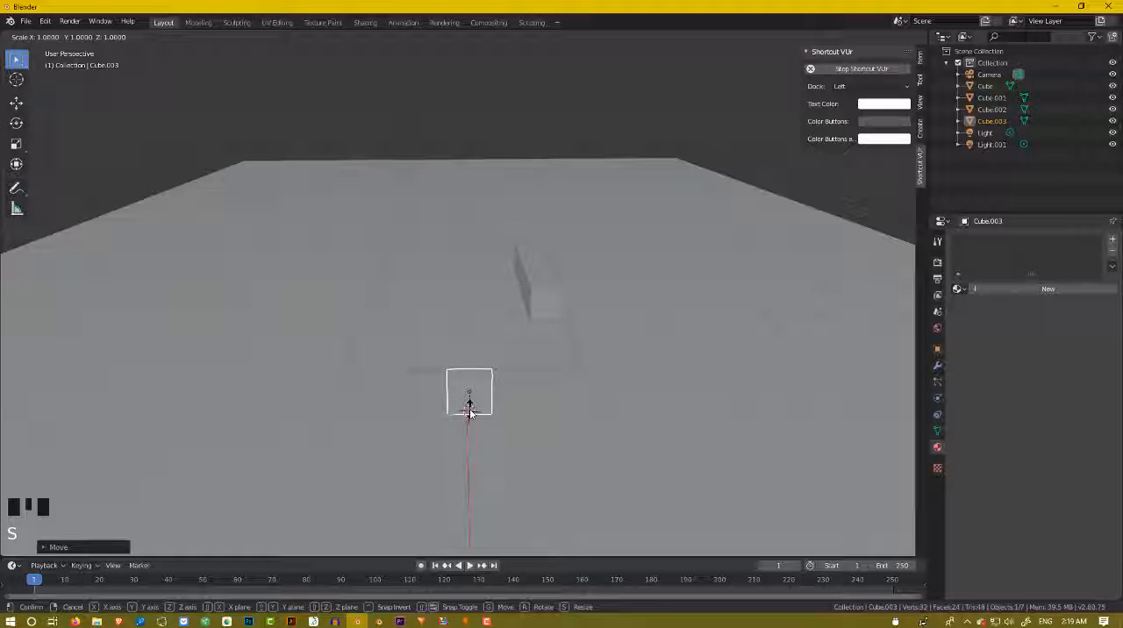
pyautogui.press('x')
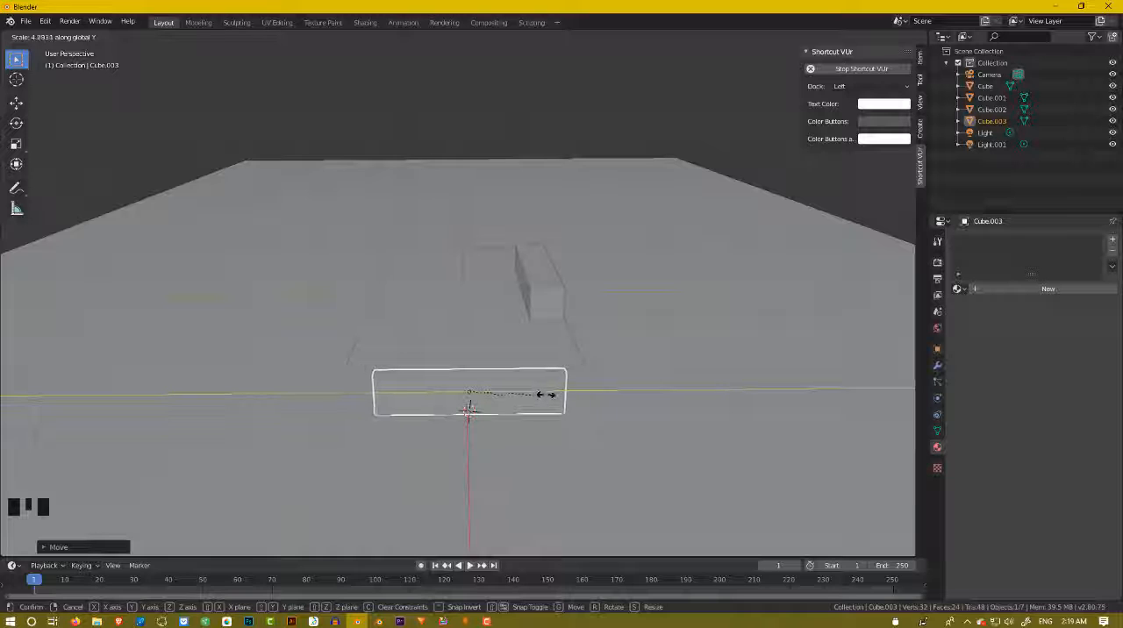
pyautogui.click(469, 410)
# Scale the wide block to about 1.5 times its height along global Z and raise it back onto the ground.
pyautogui.press('s')
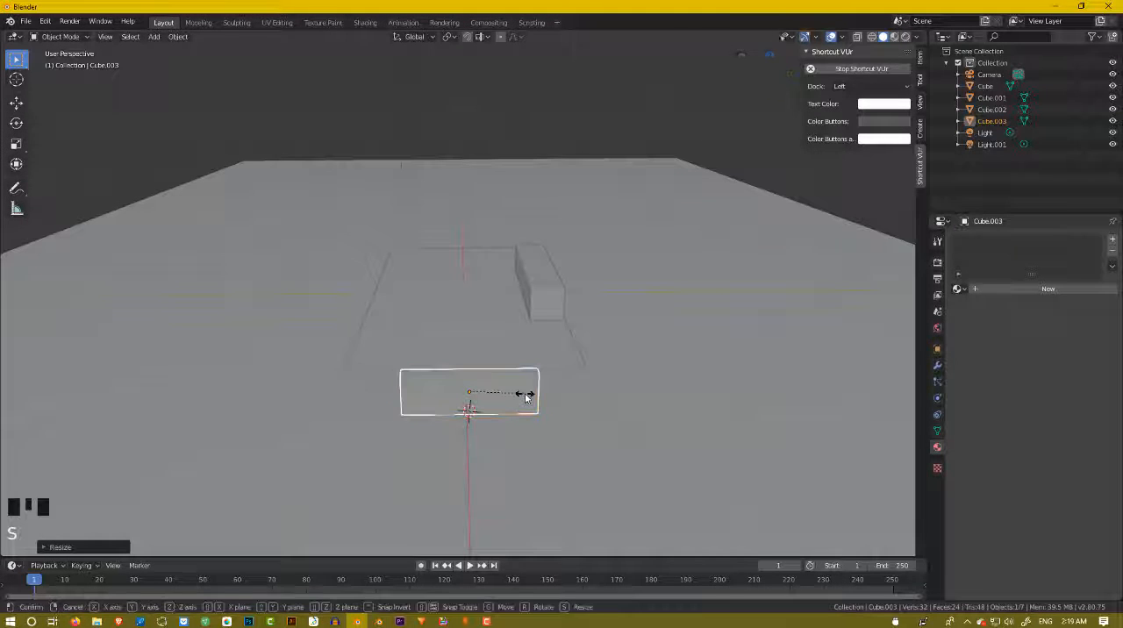
pyautogui.press('z')
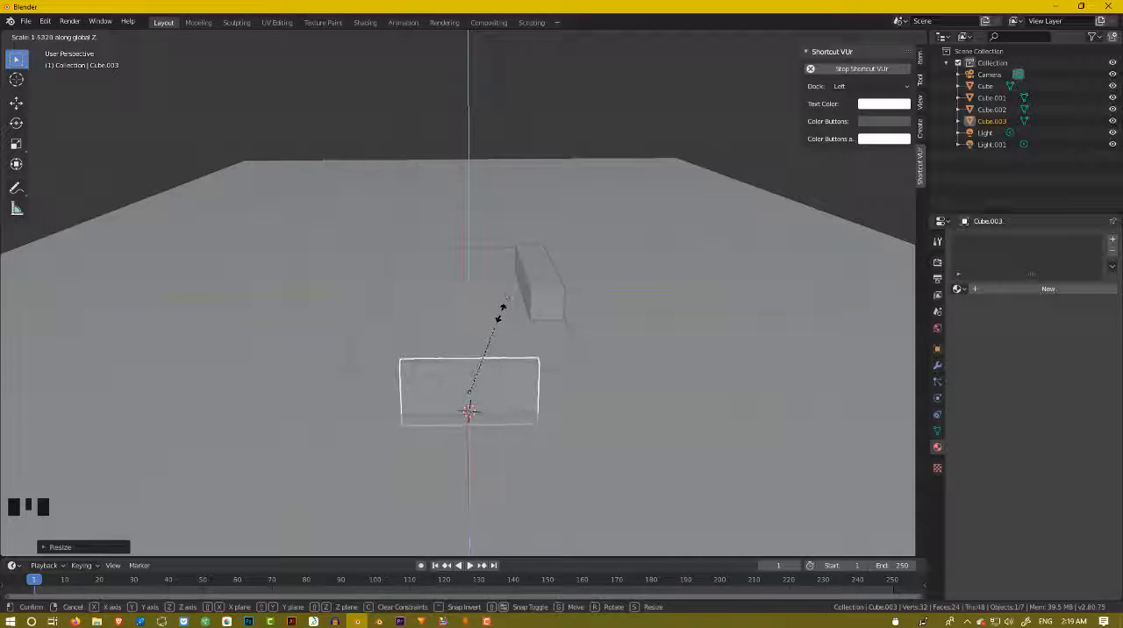
pyautogui.click(501, 312)
pyautogui.press('g')
pyautogui.press('z')
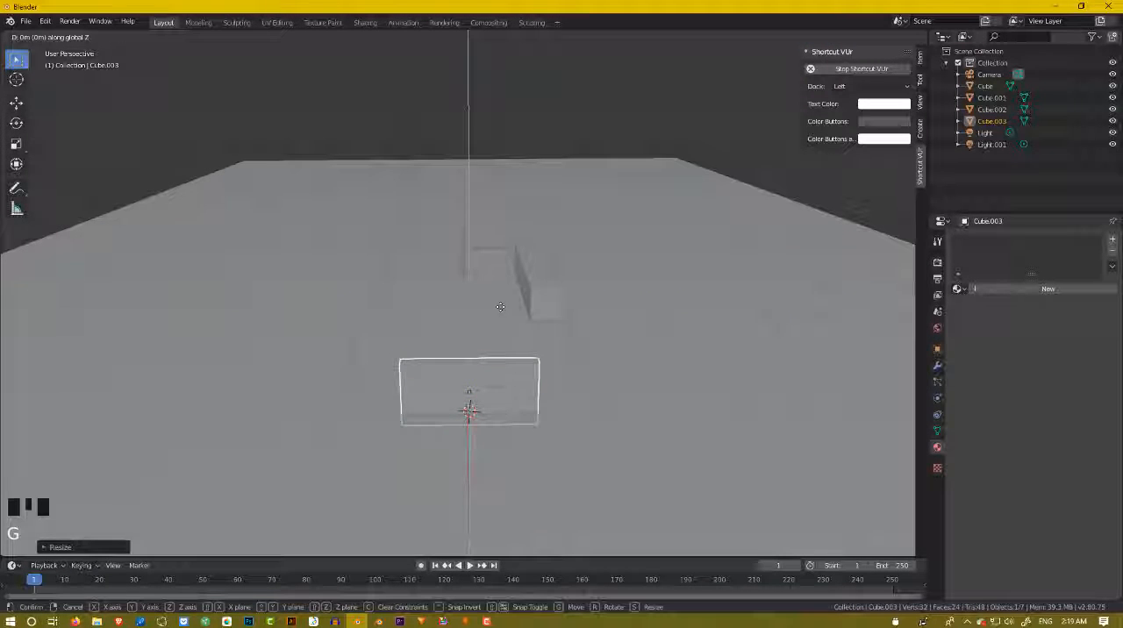
pyautogui.click(502, 300)
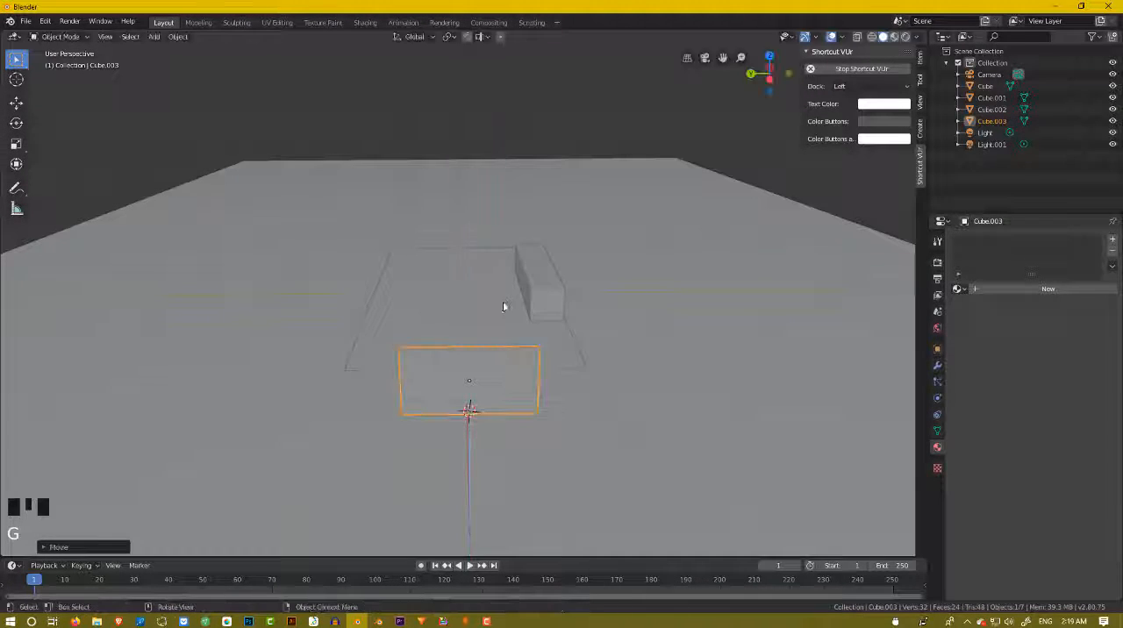
# Thin the upright block along the global X axis into a panel about a third as thick.
pyautogui.moveTo(503, 306); pyautogui.dragTo(258, 386, button='middle')
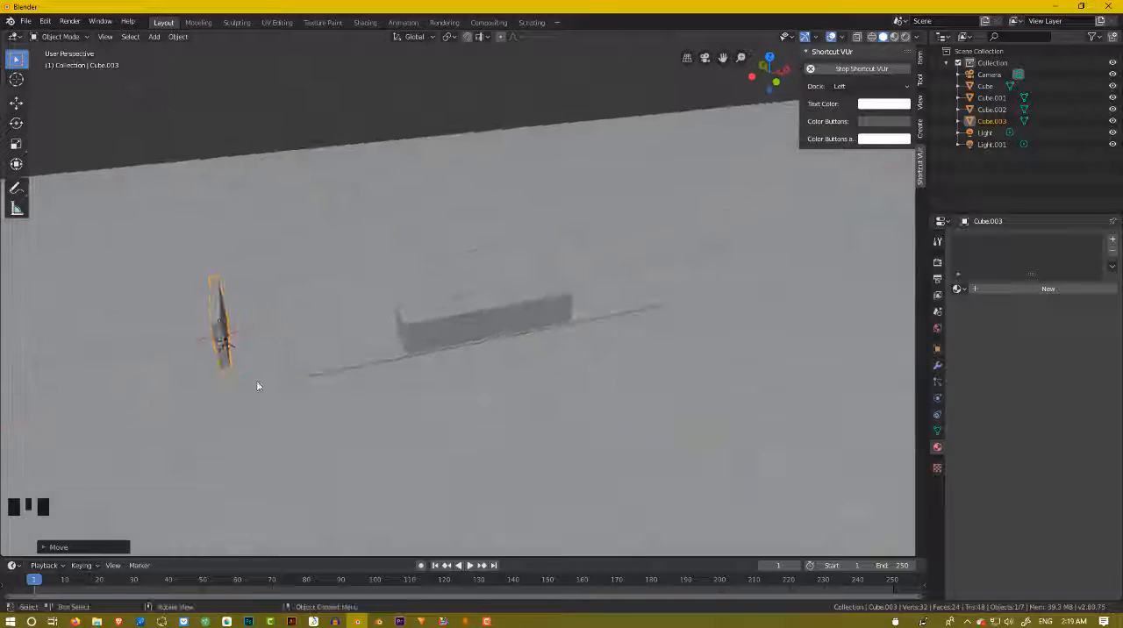
pyautogui.scroll(2, 176, 376)
pyautogui.moveTo(175, 376)
pyautogui.mouseDown(button='middle')
pyautogui.moveTo(217, 365)
pyautogui.moveTo(163, 384)
pyautogui.mouseUp(button='middle')
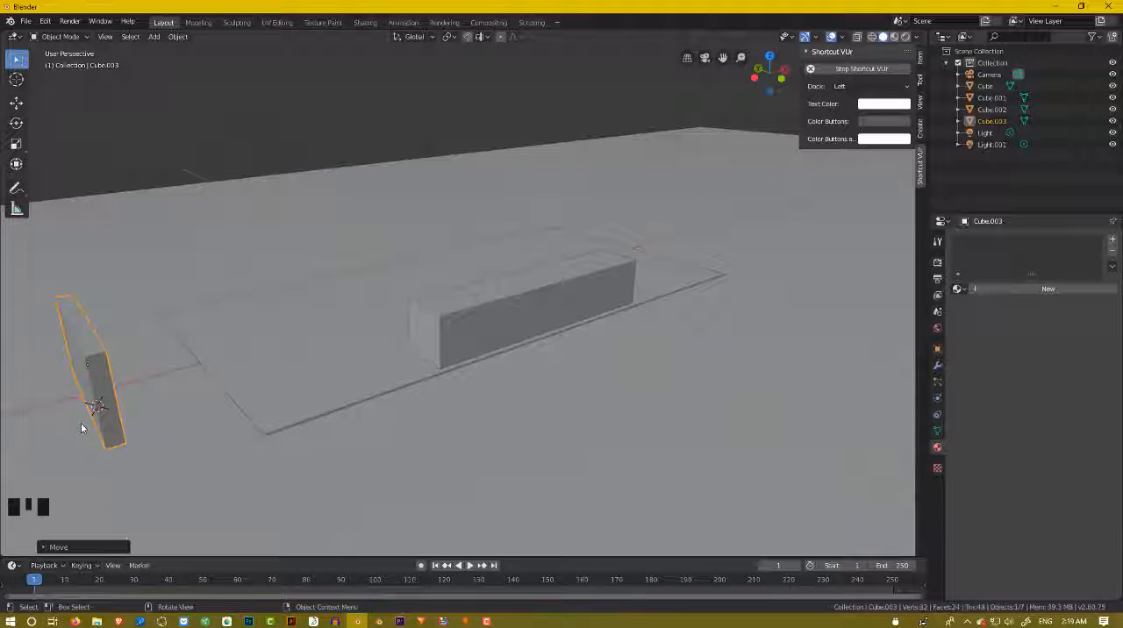
pyautogui.press('s')
pyautogui.press('x')
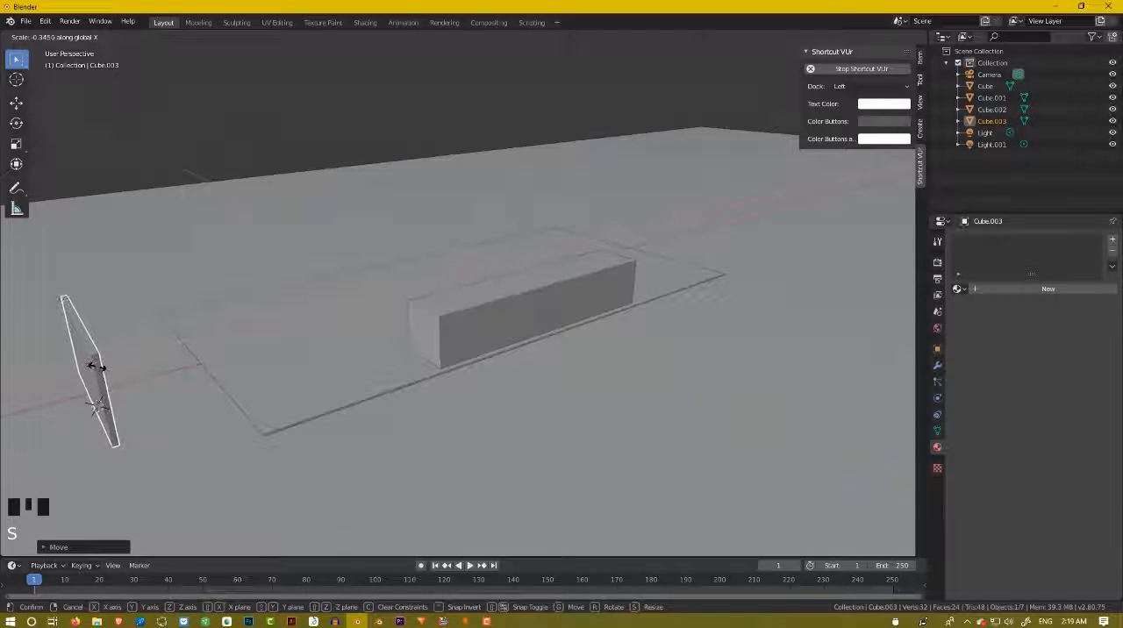
pyautogui.click(96, 366)
# Duplicate the thin panel along the global X axis to just beyond the floor's opposite short end.
pyautogui.moveTo(96, 367); pyautogui.dragTo(248, 296, button='middle')
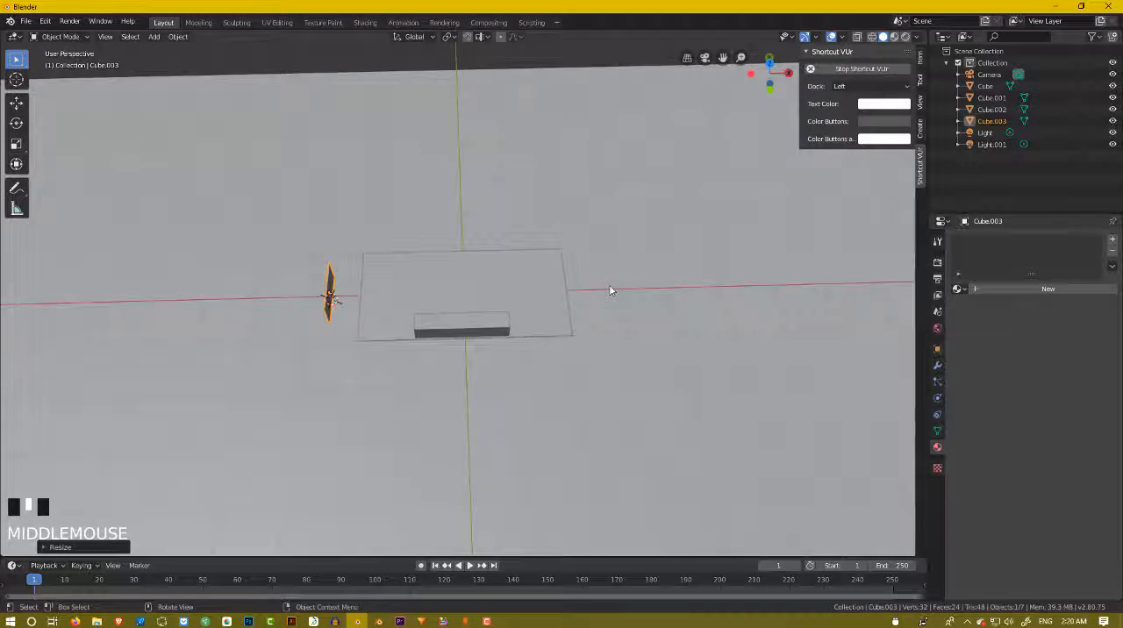
pyautogui.hotkey('shift', 'd')
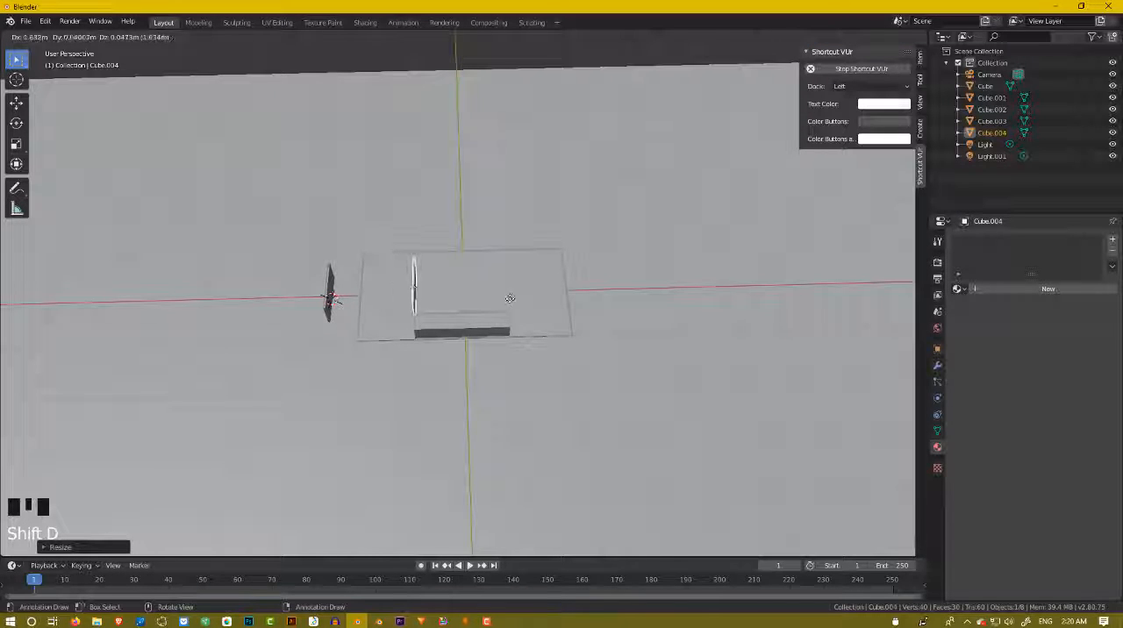
pyautogui.press('x')
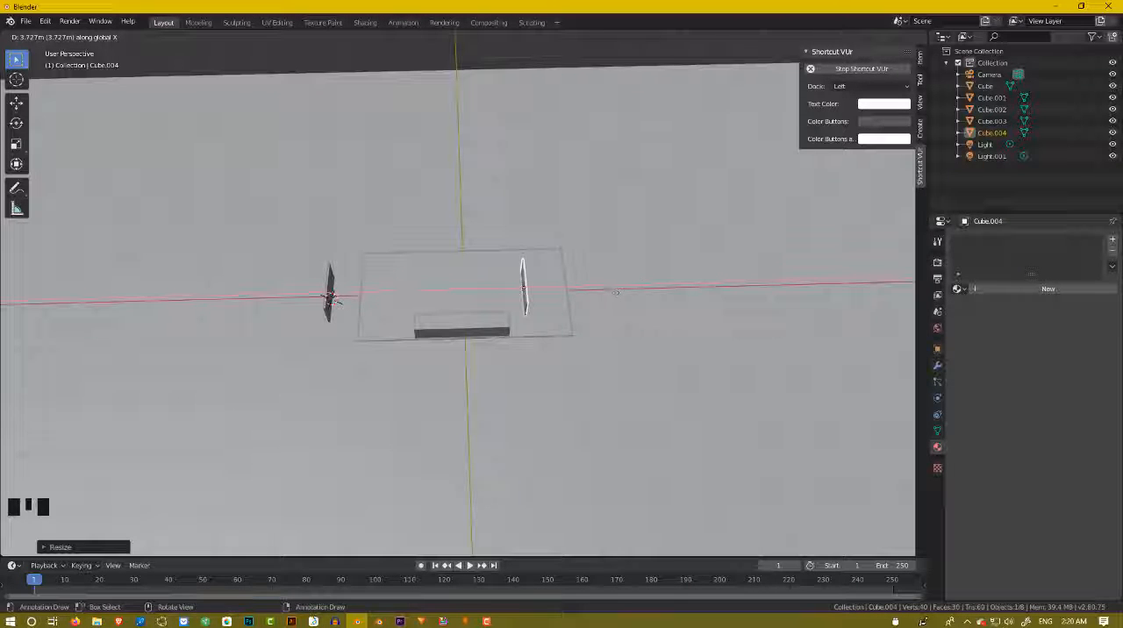
pyautogui.click(676, 289)
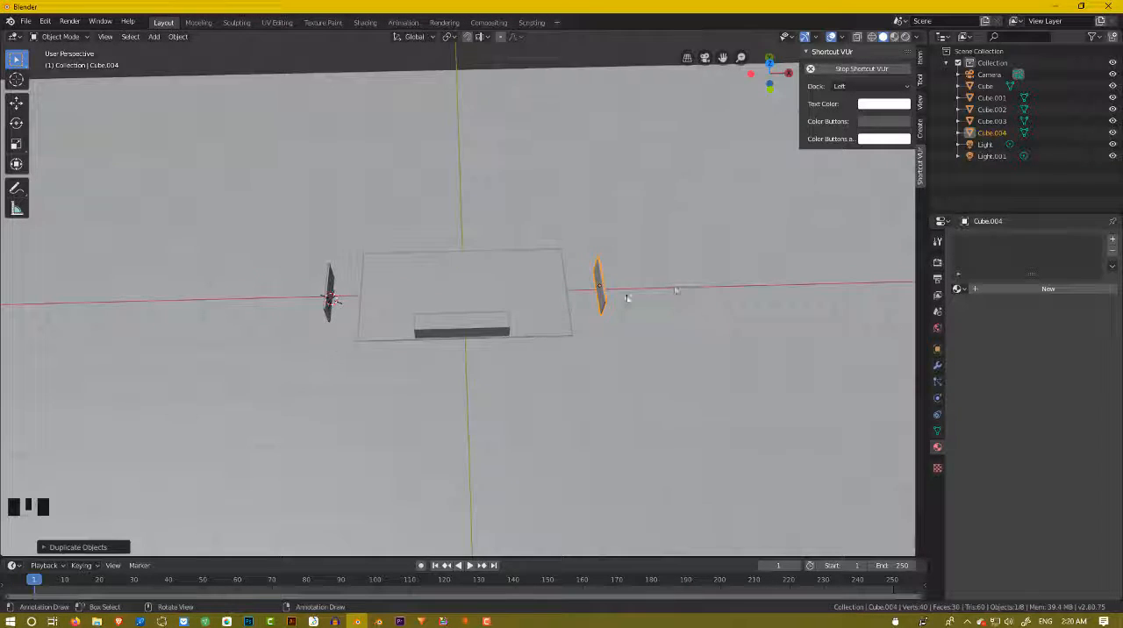
# Examine the arrangement of the floor, side block and two end panels from several angles and distances.
pyautogui.scroll(2, 482, 330)
pyautogui.moveTo(482, 330); pyautogui.dragTo(533, 324, button='middle')
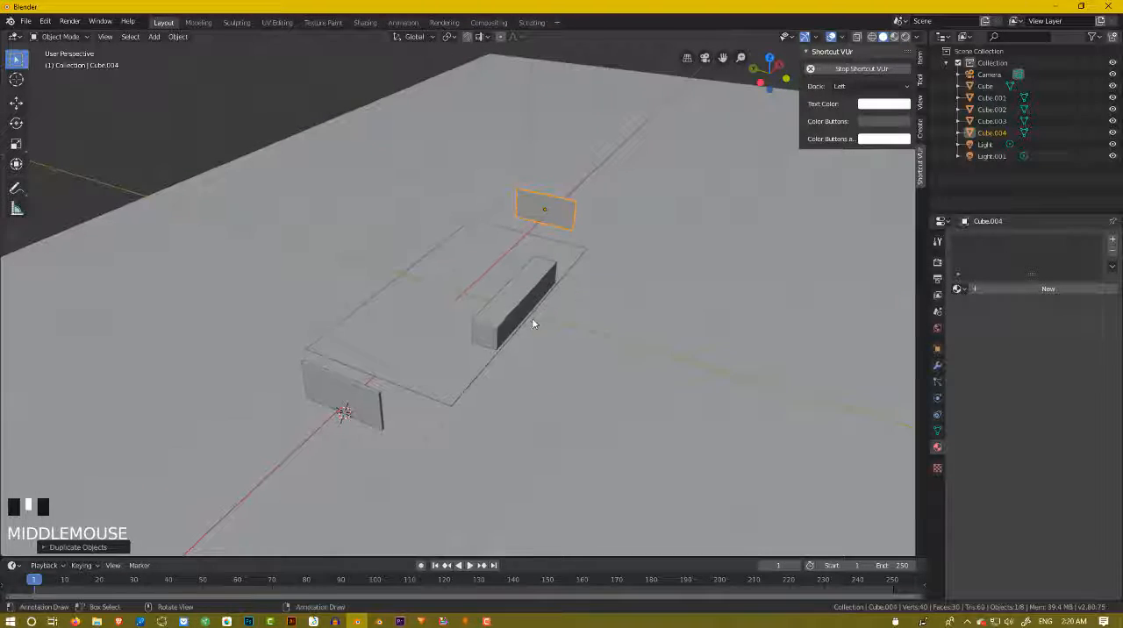
pyautogui.scroll(4, 394, 348)
pyautogui.moveTo(394, 349); pyautogui.dragTo(367, 327, button='middle')
pyautogui.scroll(-3, 506, 344)
pyautogui.scroll(-1, 506, 343)
pyautogui.scroll(-2, 507, 342)
pyautogui.scroll(4, 444, 326)
pyautogui.scroll(-4, 356, 377)
pyautogui.scroll(4, 367, 355)
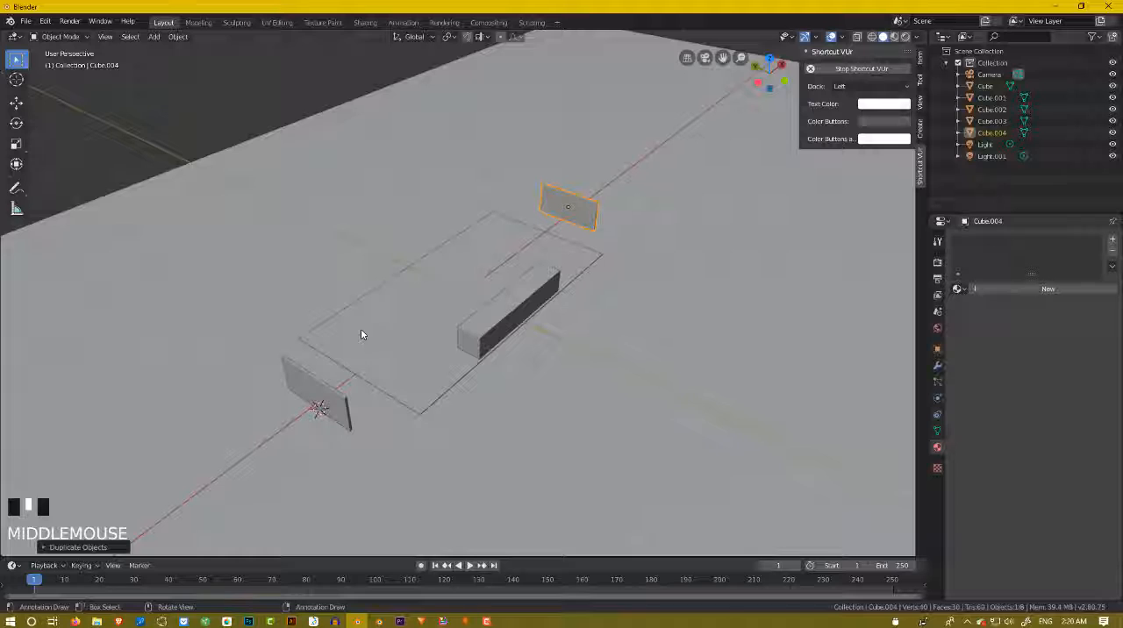
pyautogui.scroll(2, 361, 334)
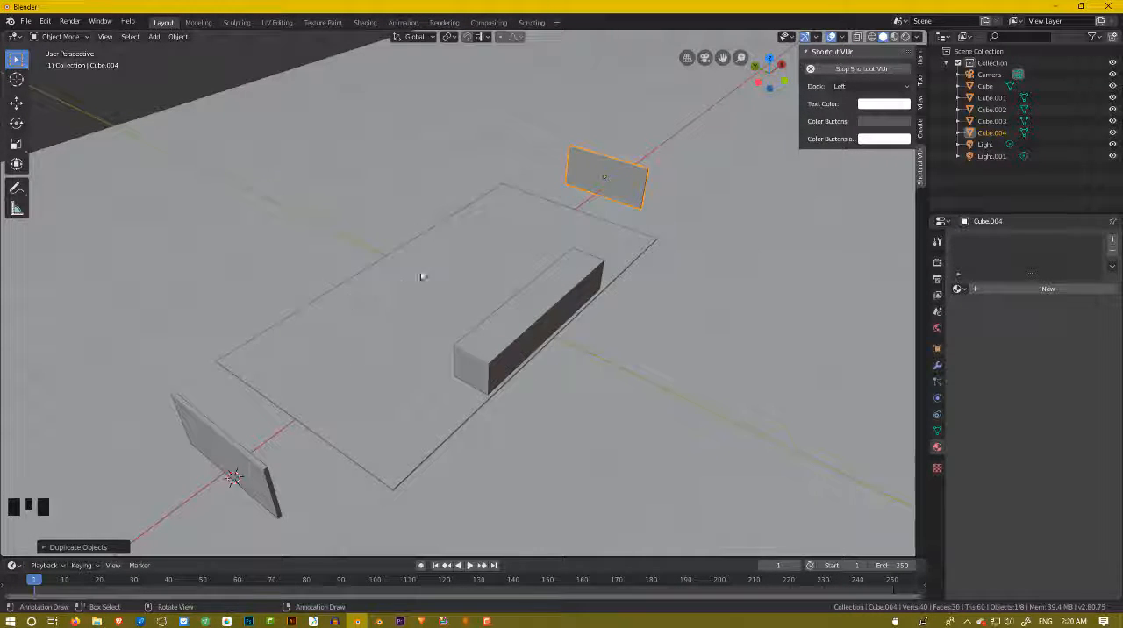
pyautogui.moveTo(422, 277); pyautogui.dragTo(415, 254, button='middle')
pyautogui.scroll(-5, 415, 255)
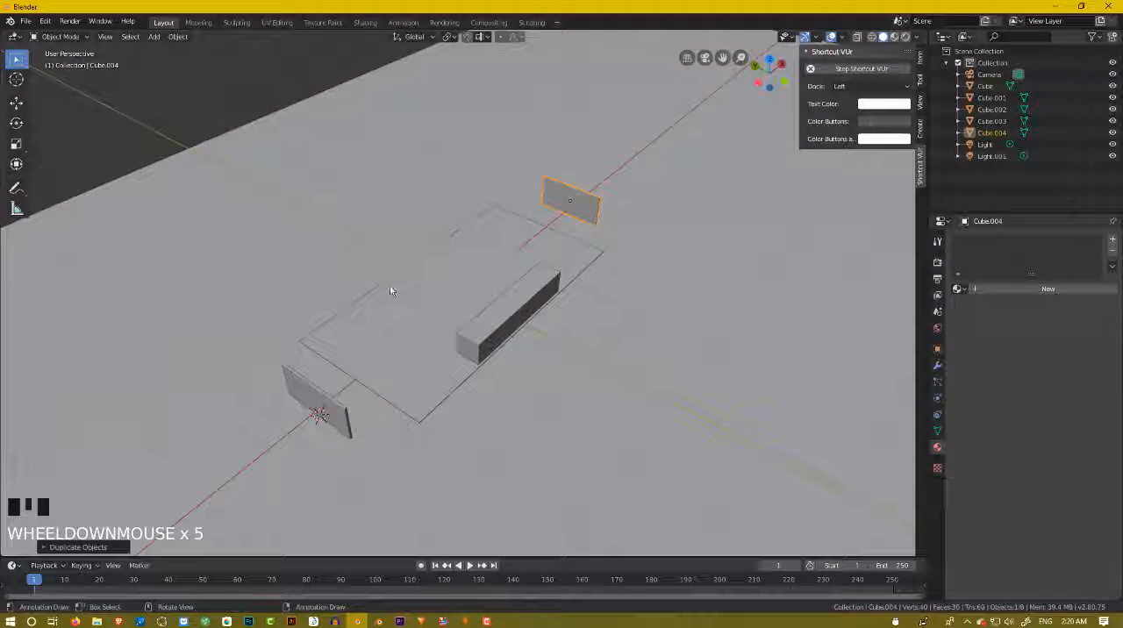
# Place the 3D cursor on the floor near the long edge opposite the side block, and add a cube mesh there.
pyautogui.keyDown('shift'); pyautogui.rightClick(343, 324); pyautogui.keyUp('shift')
pyautogui.moveTo(344, 325); pyautogui.dragTo(322, 322, button='middle')
pyautogui.hotkey('shift', 'a')
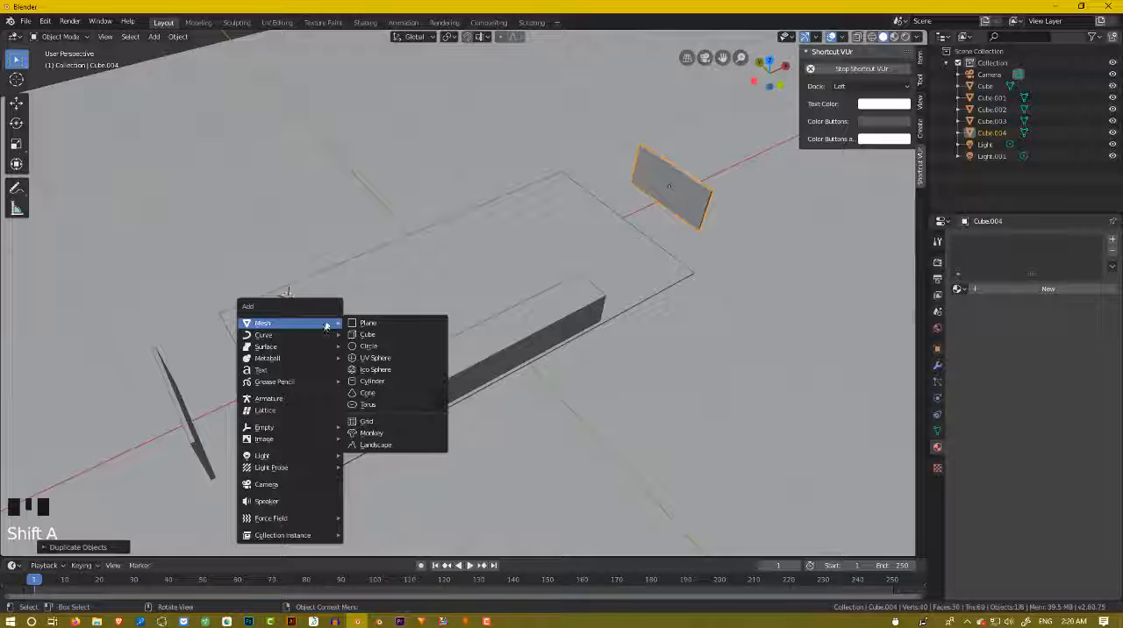
pyautogui.click(383, 336)
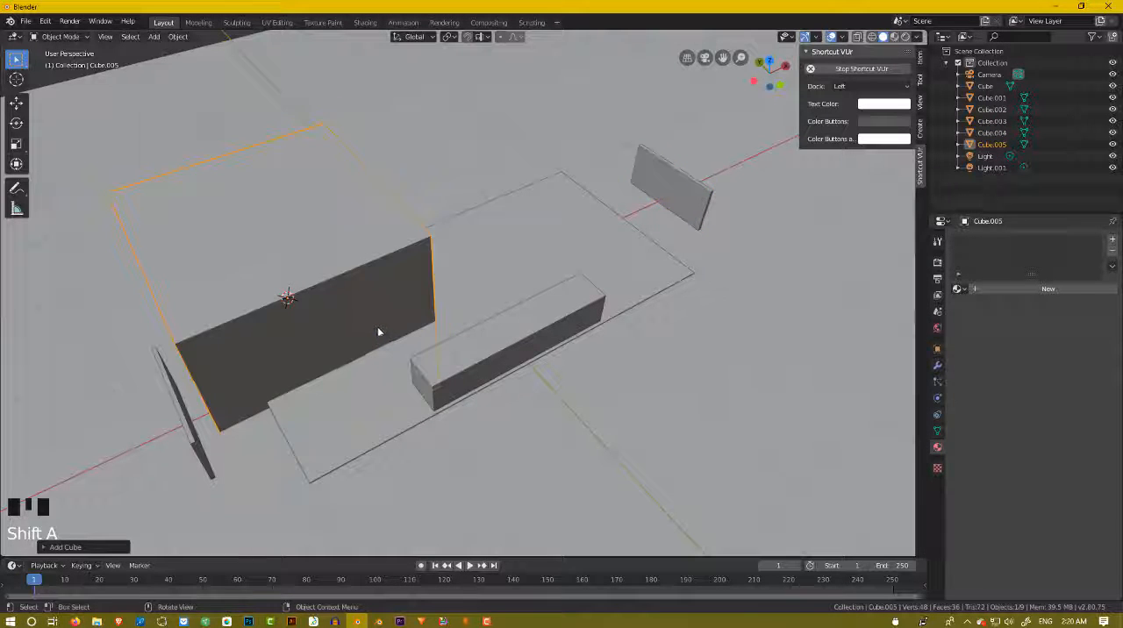
# Scale the new cube down uniformly to a small block and raise it along global Z to stand on the floor.
pyautogui.moveTo(378, 326); pyautogui.dragTo(405, 320, button='middle')
pyautogui.press('s')
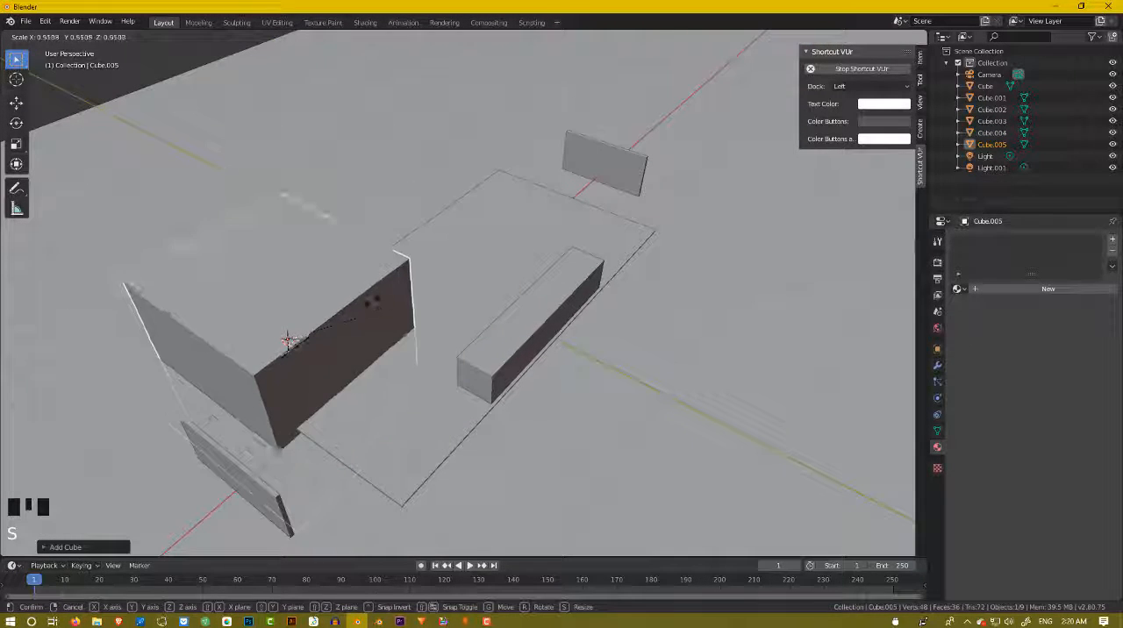
pyautogui.click(293, 318)
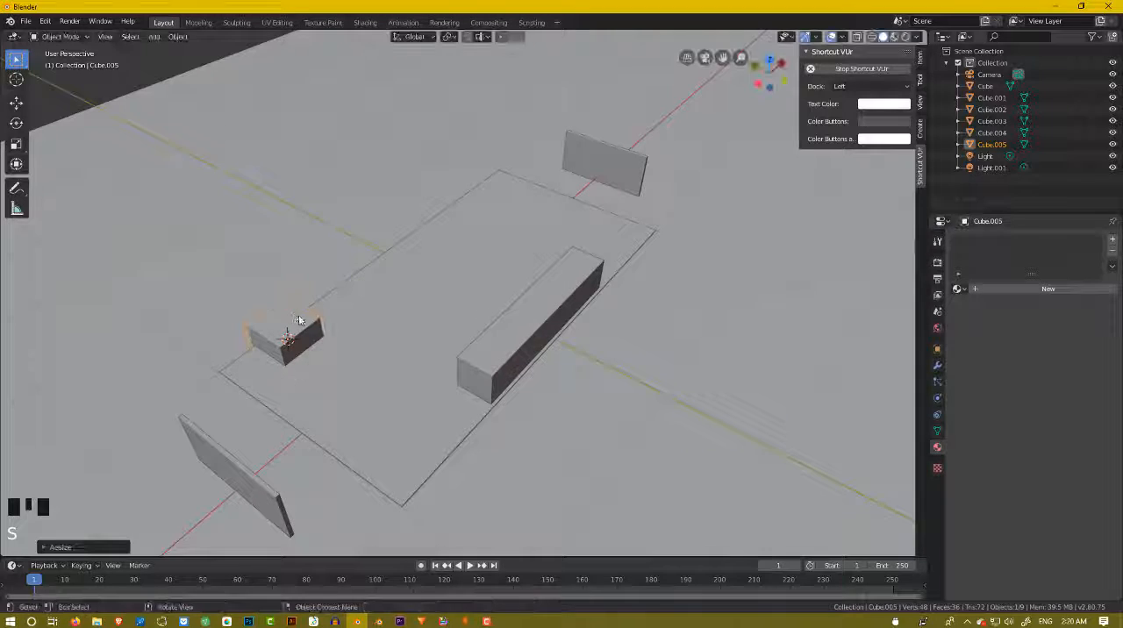
pyautogui.moveTo(295, 318); pyautogui.dragTo(324, 309, button='middle')
pyautogui.press('g')
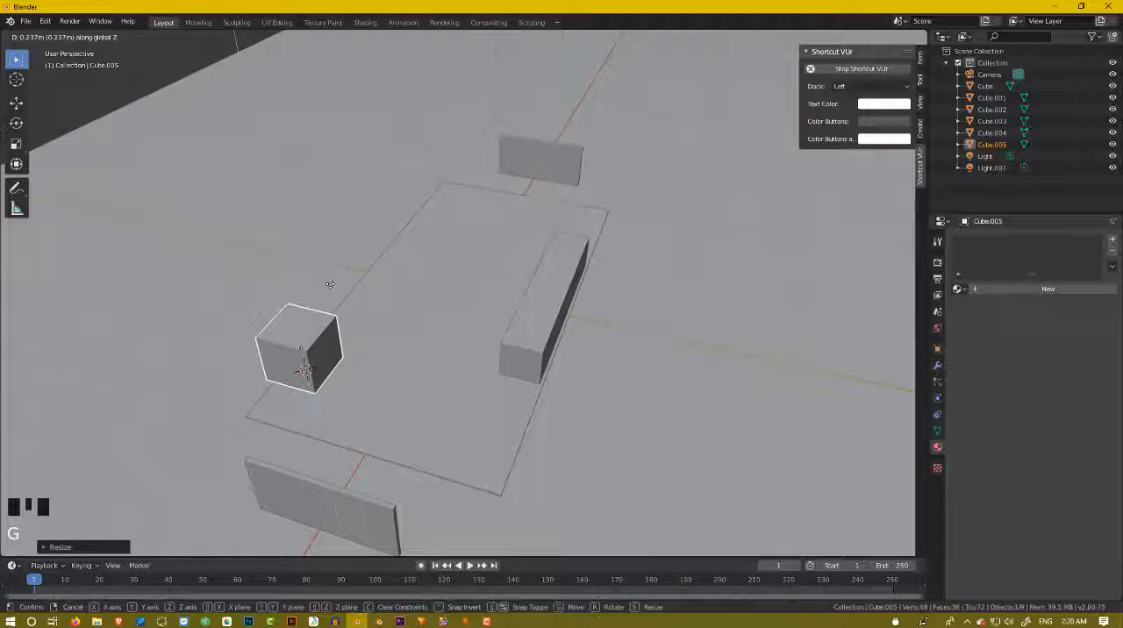
pyautogui.click(334, 286)
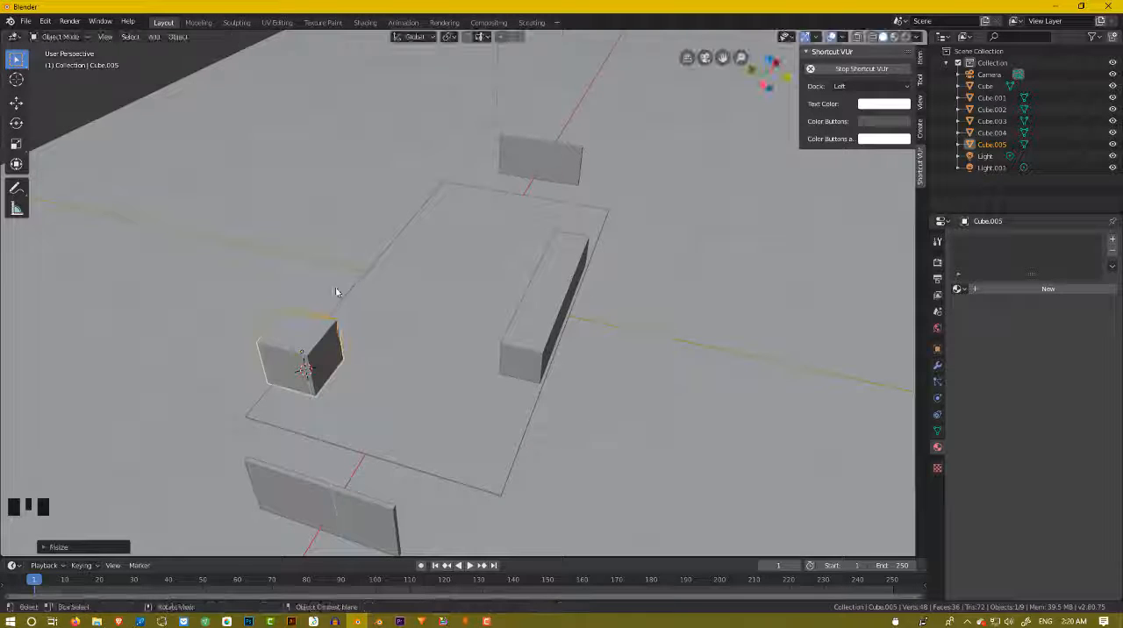
# Move the small cube horizontally, with global Z locked, into the floor corner beside the original end panel.
pyautogui.moveTo(335, 286); pyautogui.dragTo(299, 291, button='middle')
pyautogui.press('g')
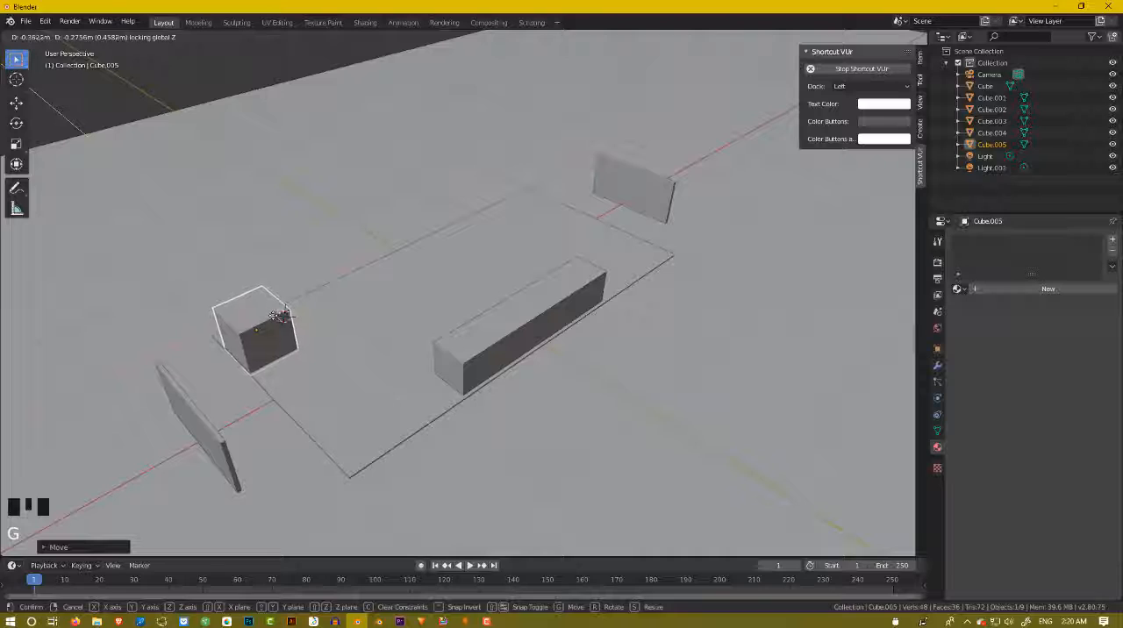
pyautogui.click(278, 316)
# Widen the corner cube along the global Y axis to about 1.5 times its width.
pyautogui.moveTo(279, 316); pyautogui.dragTo(354, 330, button='middle')
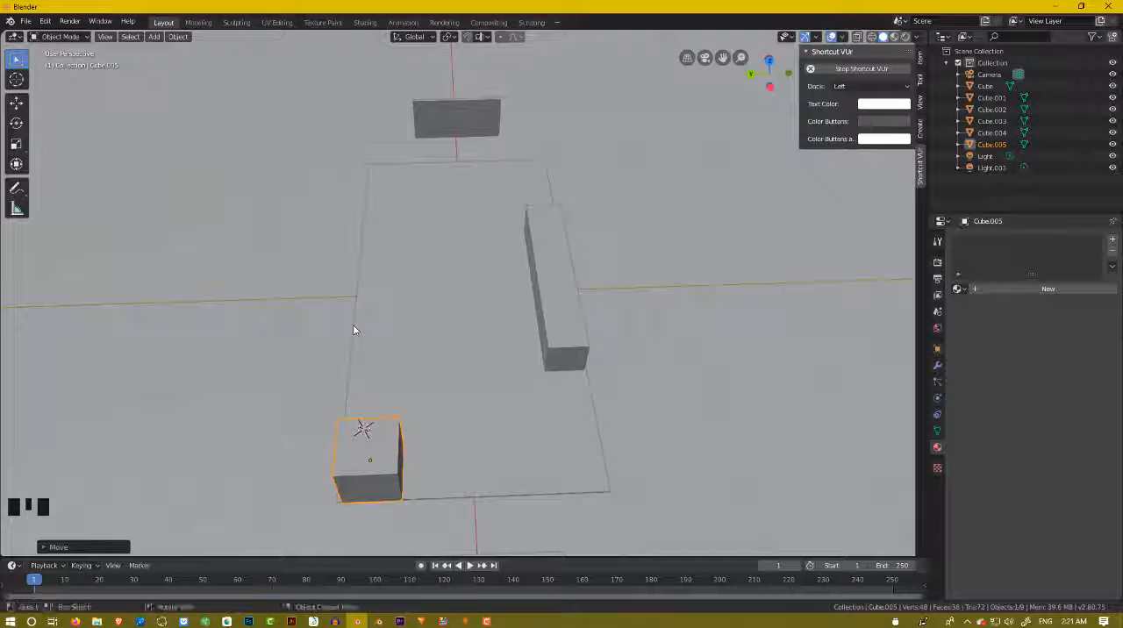
pyautogui.press('s')
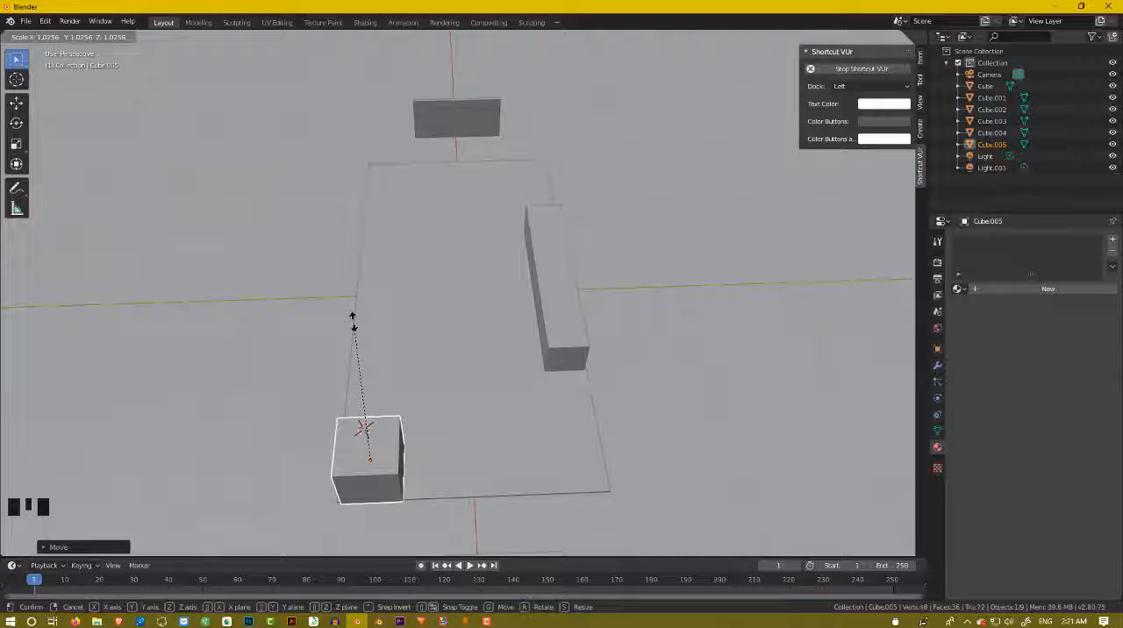
pyautogui.press('y')
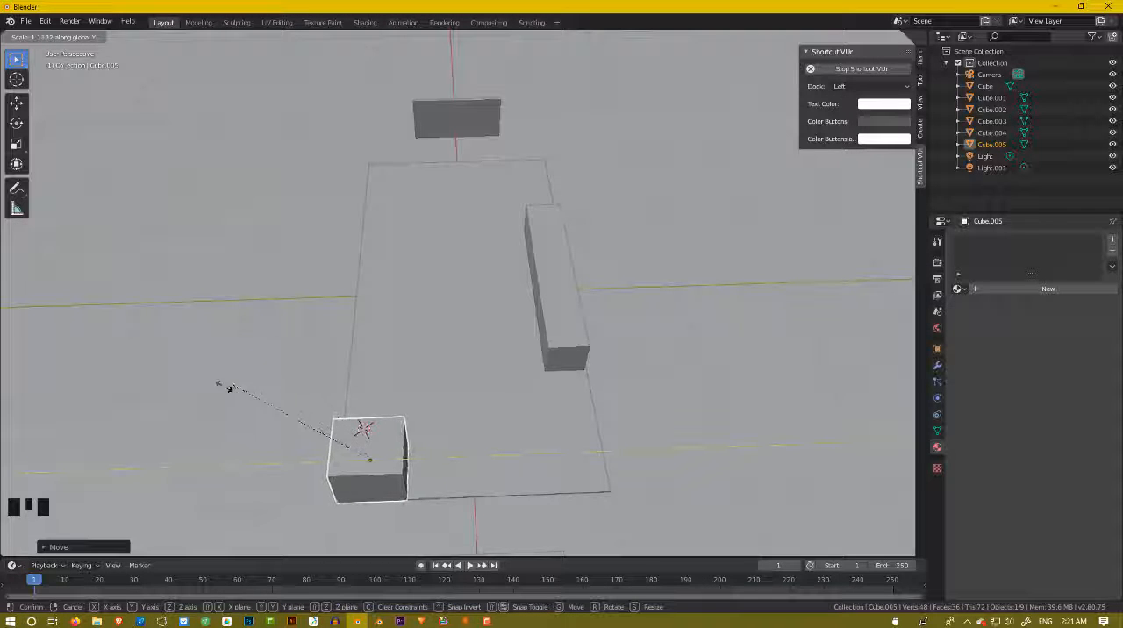
pyautogui.click(166, 397)
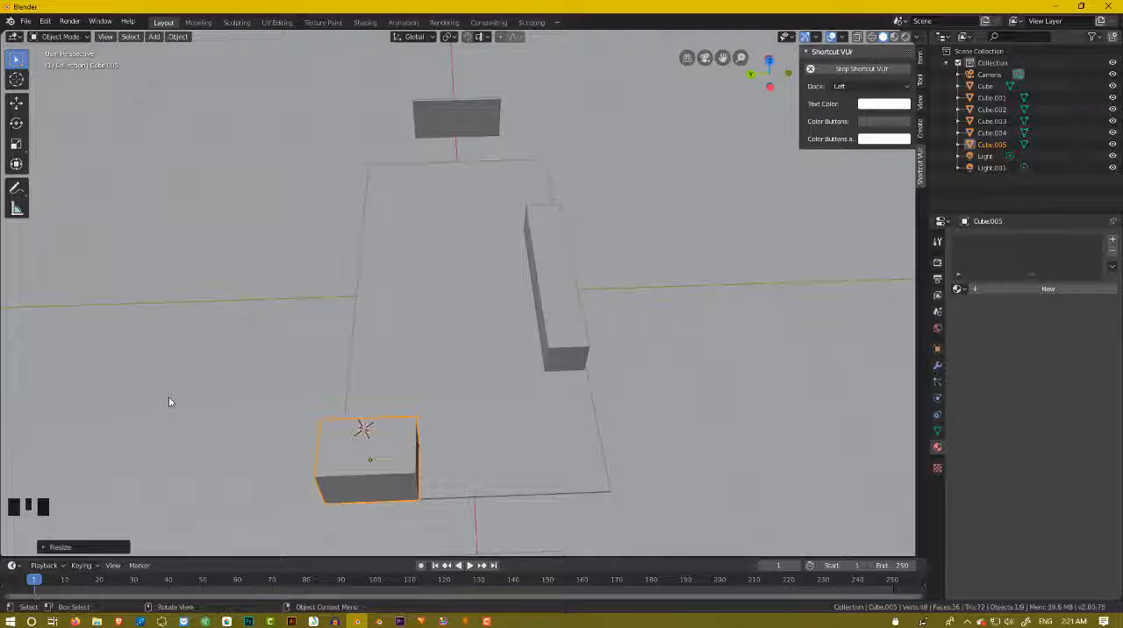
# Move the widened corner cube inward along the global Y axis until its side lines up with the floor's long edge.
pyautogui.press('g')
pyautogui.press('x')
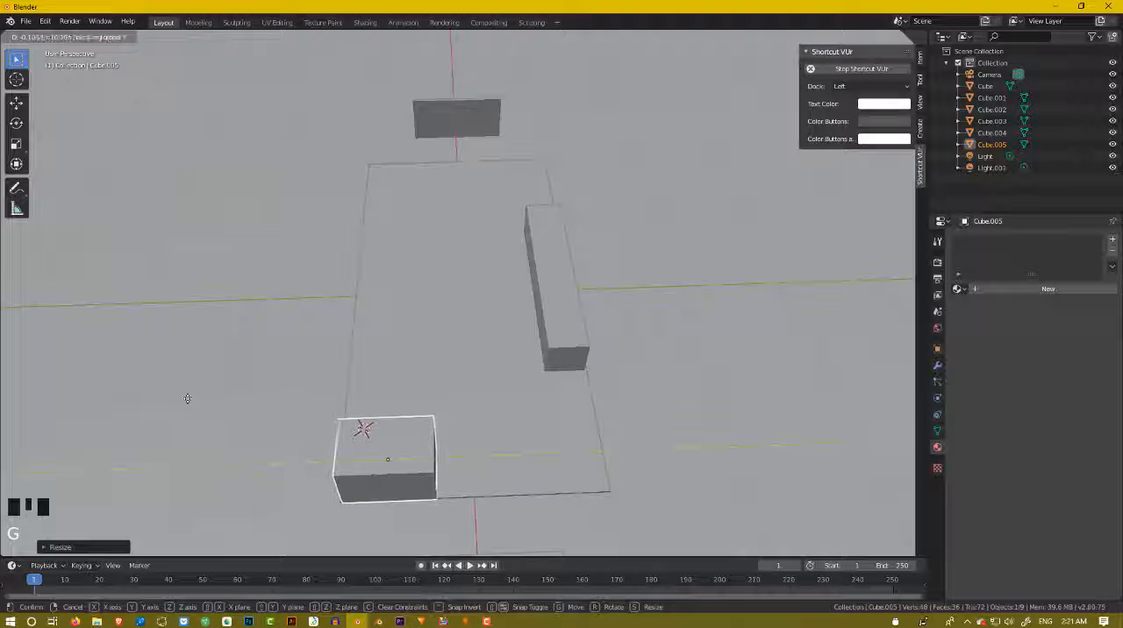
pyautogui.click(183, 396)
pyautogui.moveTo(184, 391); pyautogui.dragTo(324, 393, button='middle')
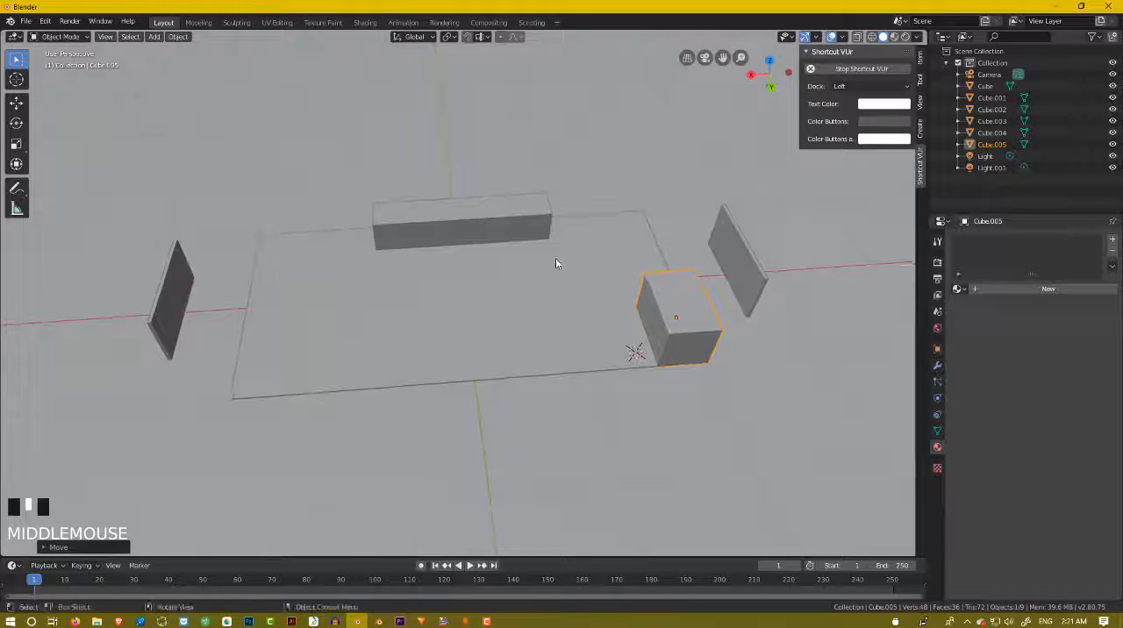
# Duplicate the corner cube along the global X axis by about 0.46 m so the copy sits directly beside it.
pyautogui.moveTo(556, 266); pyautogui.dragTo(556, 293, button='middle')
pyautogui.scroll(2, 556, 293)
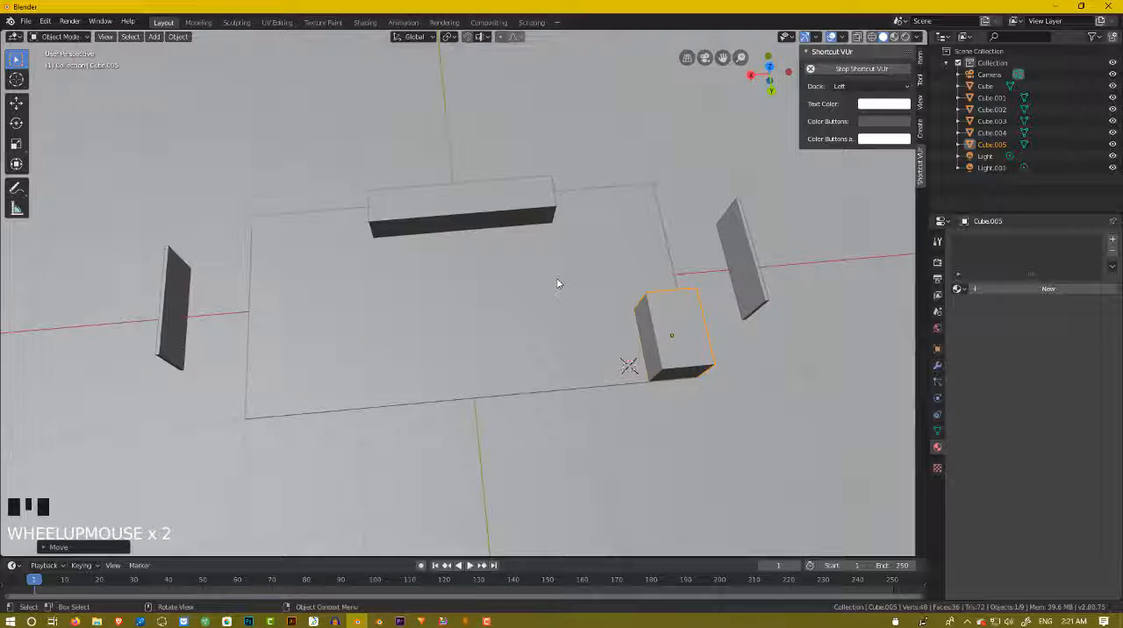
pyautogui.hotkey('shift', 'd')
pyautogui.press('x')
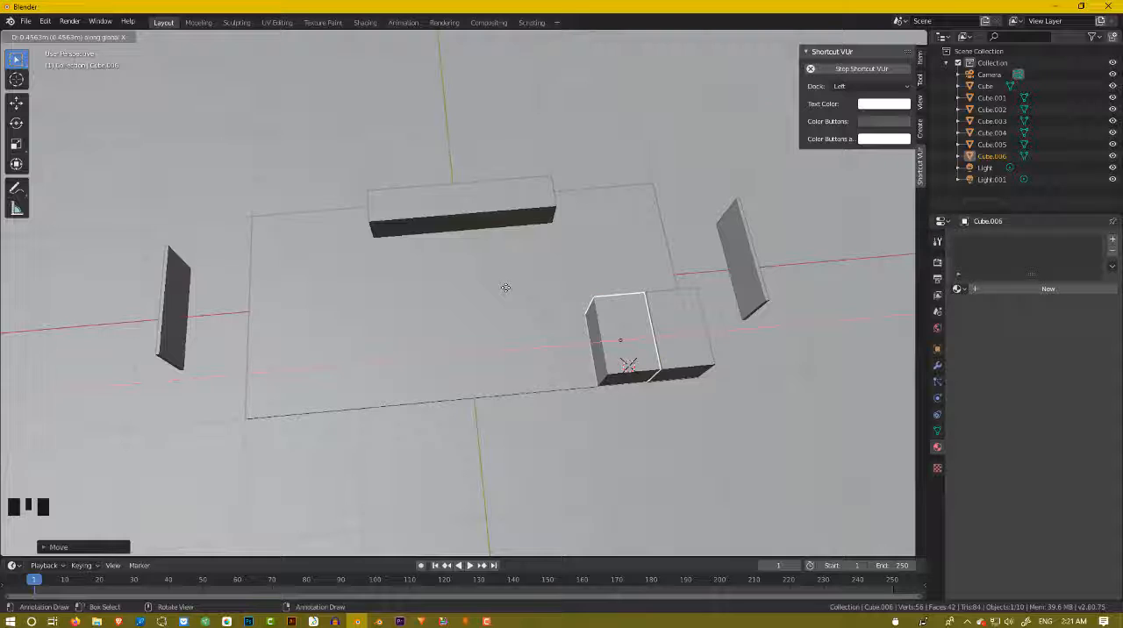
pyautogui.click(506, 287)
# Select both corner cubes and duplicate them along the global X axis to the other end of the same long floor edge.
pyautogui.moveTo(503, 300); pyautogui.dragTo(605, 269, button='middle')
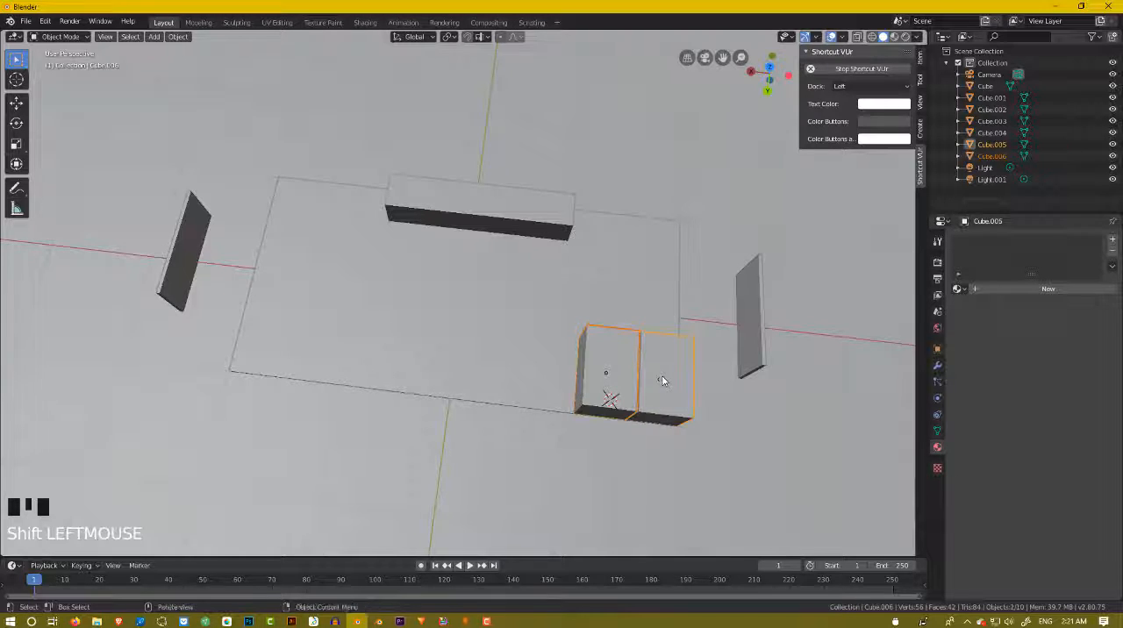
pyautogui.moveTo(663, 380); pyautogui.dragTo(670, 347, button='middle')
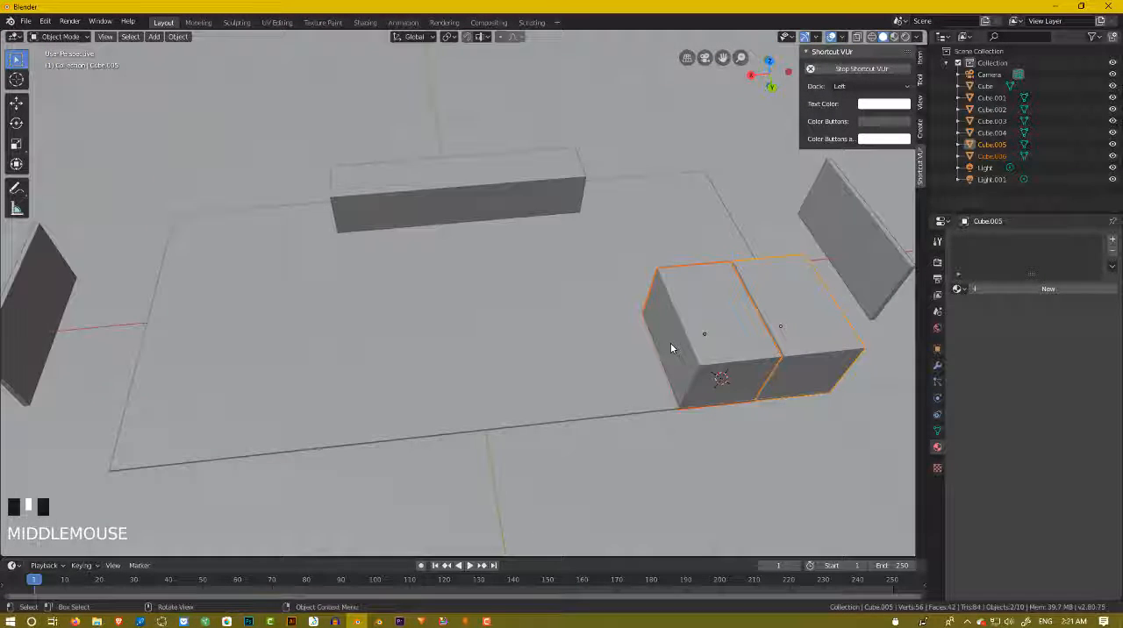
pyautogui.hotkey('shift', 'd')
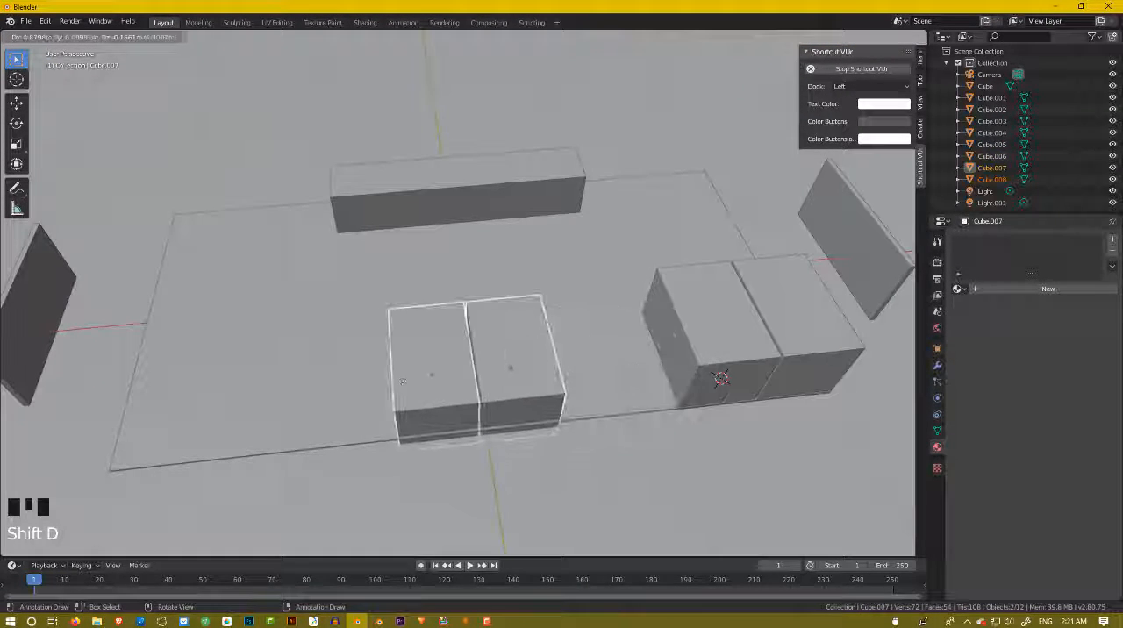
pyautogui.press('x')
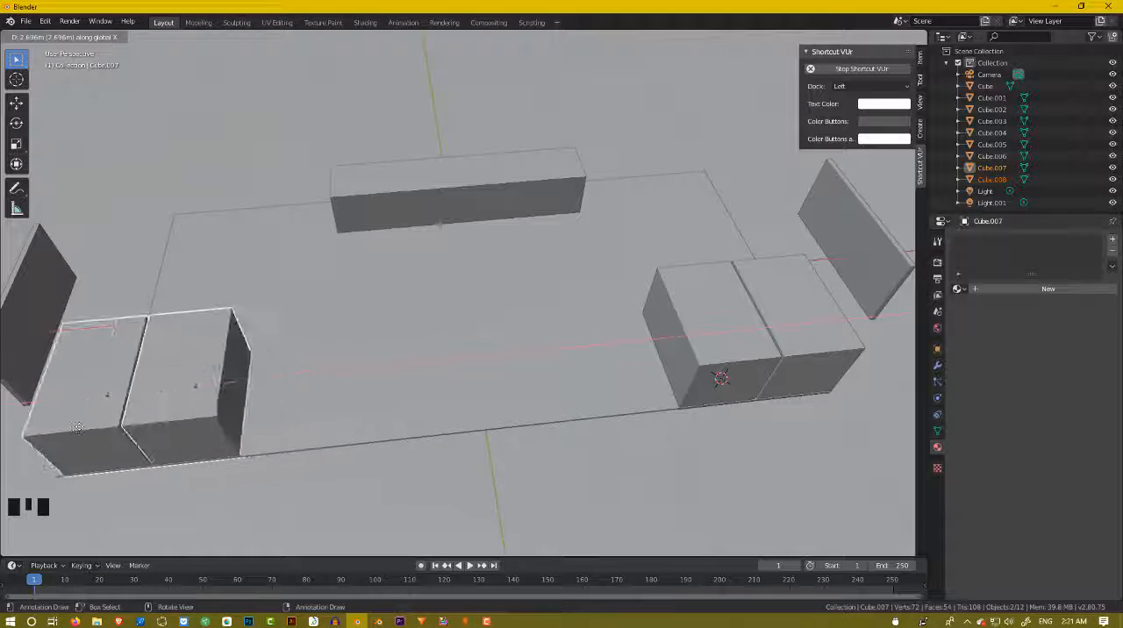
pyautogui.click(134, 410)
pyautogui.scroll(-2, 477, 296)
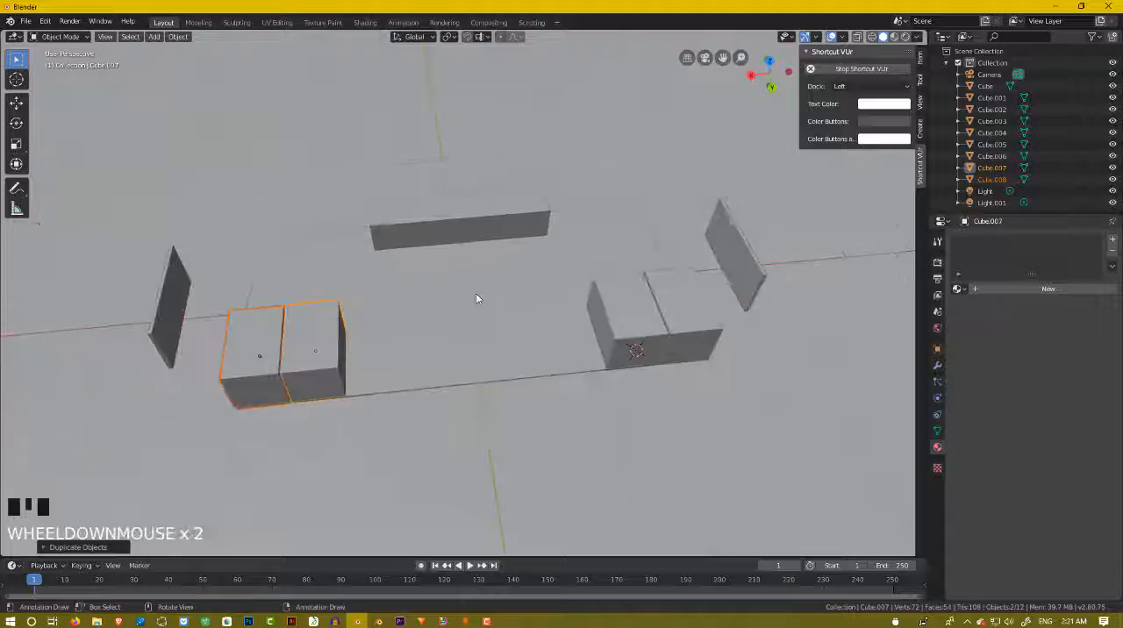
# Examine the block layout in rendered viewport shading from several angles, and switch back to solid shading.
pyautogui.moveTo(476, 295); pyautogui.dragTo(578, 120, button='middle')
pyautogui.scroll(2, 370, 258)
pyautogui.scroll(-3, 381, 346)
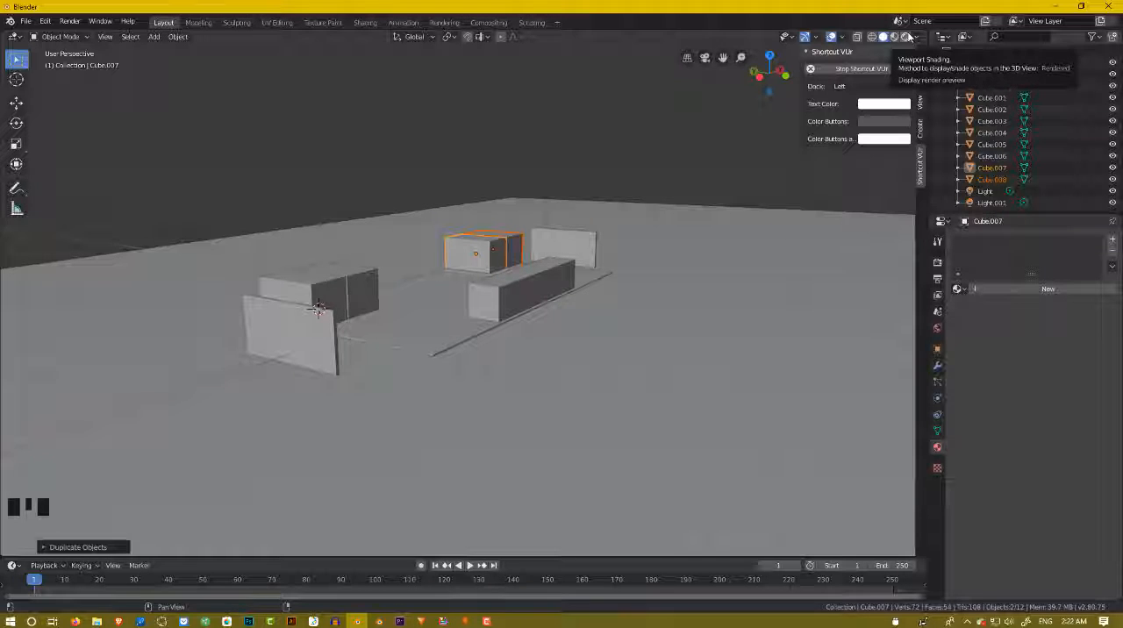
pyautogui.click(906, 36)
pyautogui.moveTo(515, 287)
pyautogui.mouseDown(button='middle')
pyautogui.moveTo(527, 303)
pyautogui.moveTo(591, 307)
pyautogui.moveTo(632, 291)
pyautogui.moveTo(543, 288)
pyautogui.mouseUp(button='middle')
pyautogui.scroll(2, 489, 294)
pyautogui.scroll(3, 485, 294)
pyautogui.scroll(-2, 605, 296)
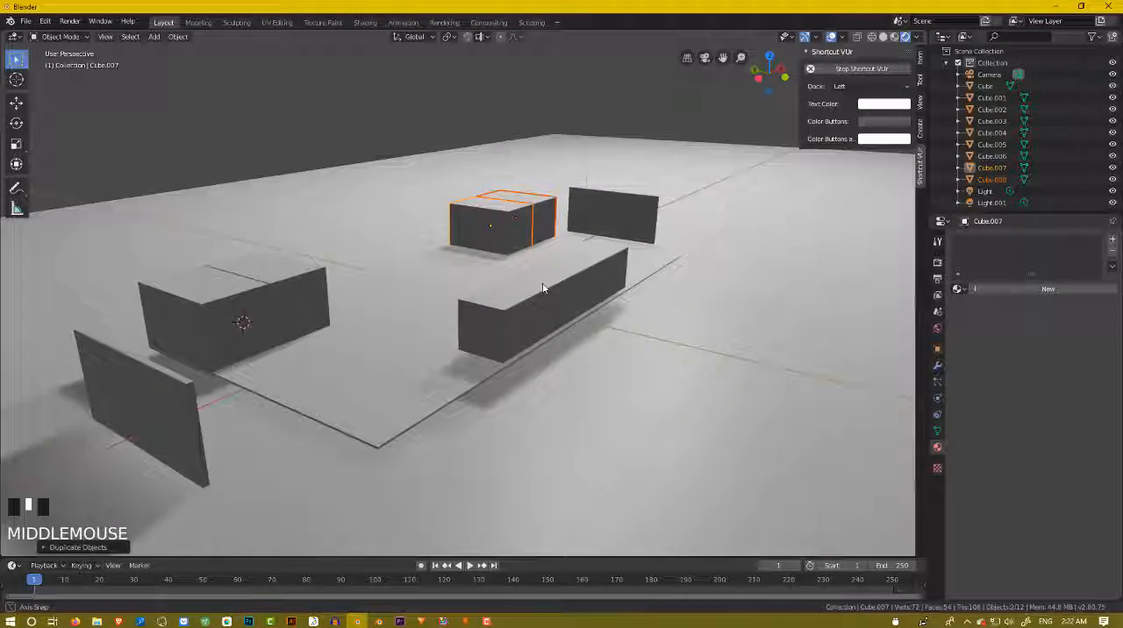
pyautogui.scroll(-3, 741, 286)
pyautogui.moveTo(741, 286)
pyautogui.mouseDown(button='middle')
pyautogui.moveTo(702, 306)
pyautogui.moveTo(728, 289)
pyautogui.mouseUp(button='middle')
pyautogui.scroll(4, 702, 306)
pyautogui.click(883, 36)
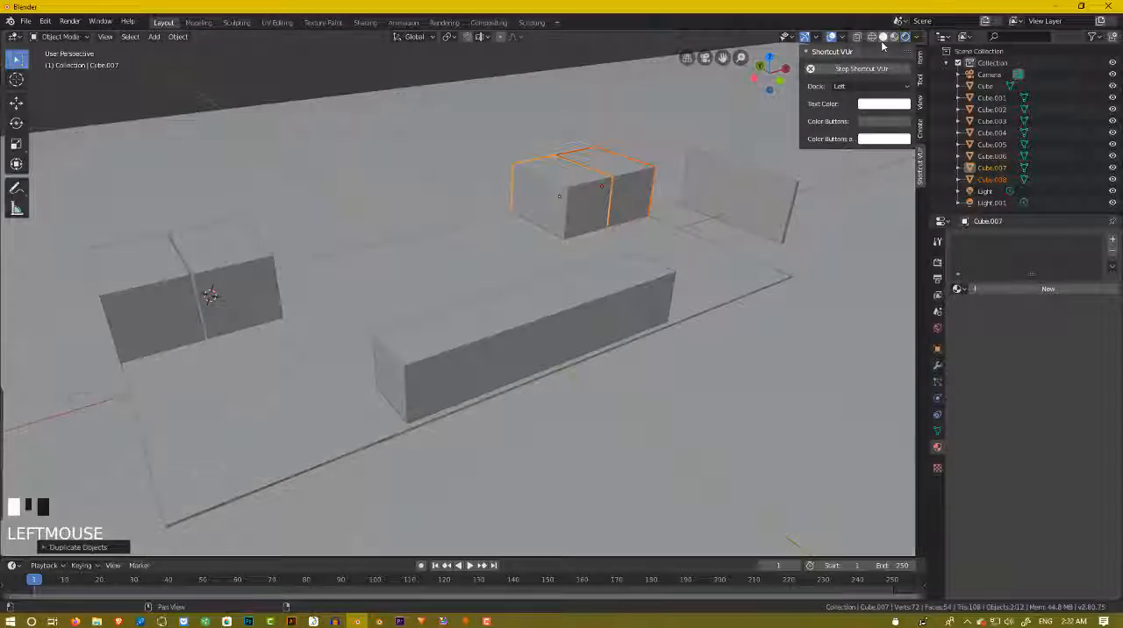
# Duplicate the inner cube of the new pair along the global X axis to form a row of three.
pyautogui.moveTo(542, 205)
pyautogui.mouseDown(button='middle')
pyautogui.moveTo(508, 253)
pyautogui.moveTo(586, 185)
pyautogui.mouseUp(button='middle')
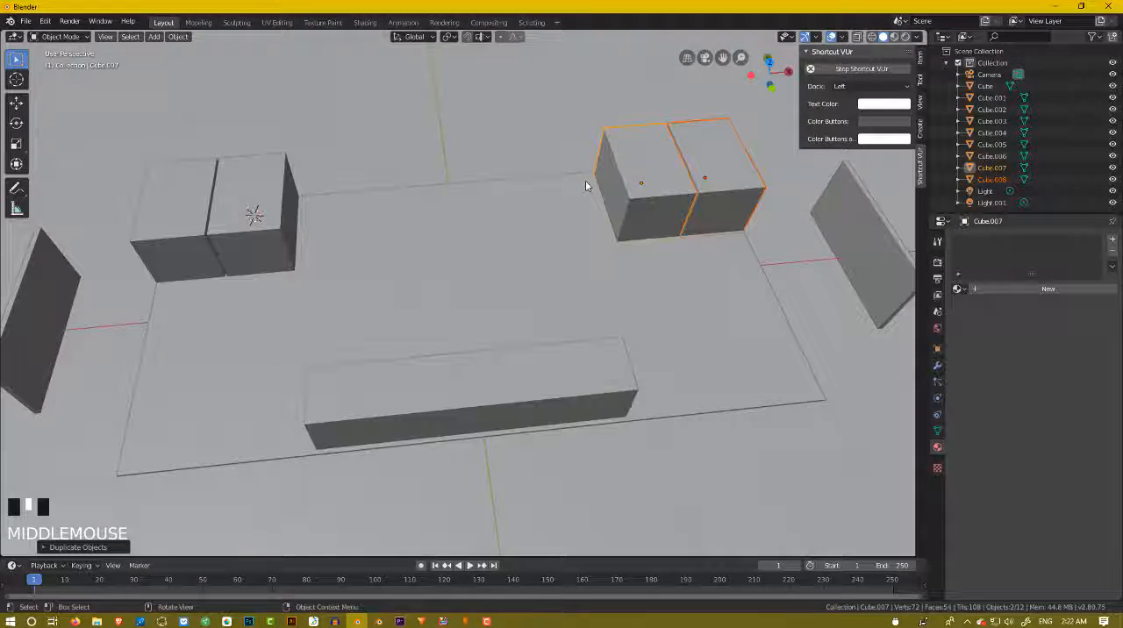
pyautogui.click(648, 168)
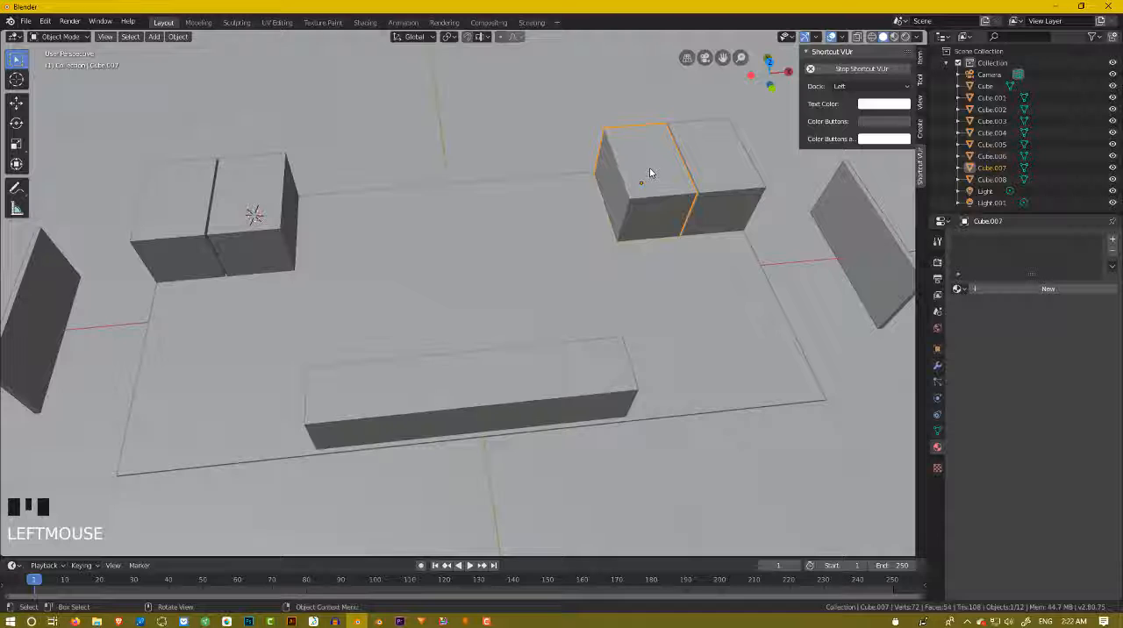
pyautogui.hotkey('shift', 'd')
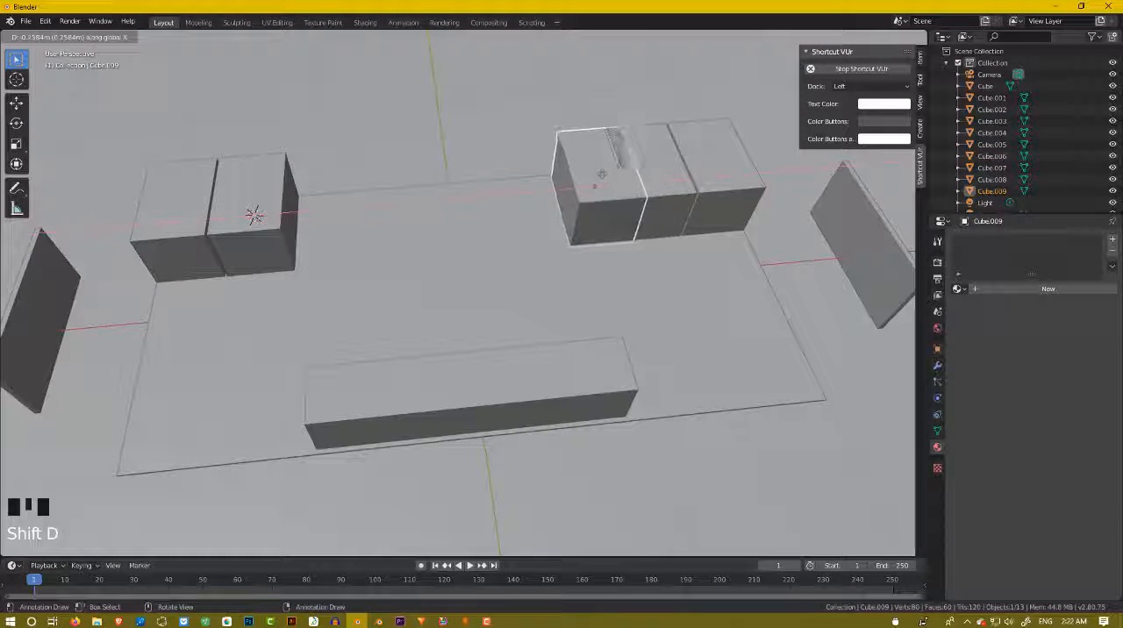
pyautogui.click(584, 185)
# Examine the spacing of the two cube rows, side block and end panels from several angles.
pyautogui.moveTo(584, 185); pyautogui.dragTo(553, 146, button='middle')
pyautogui.scroll(3, 609, 168)
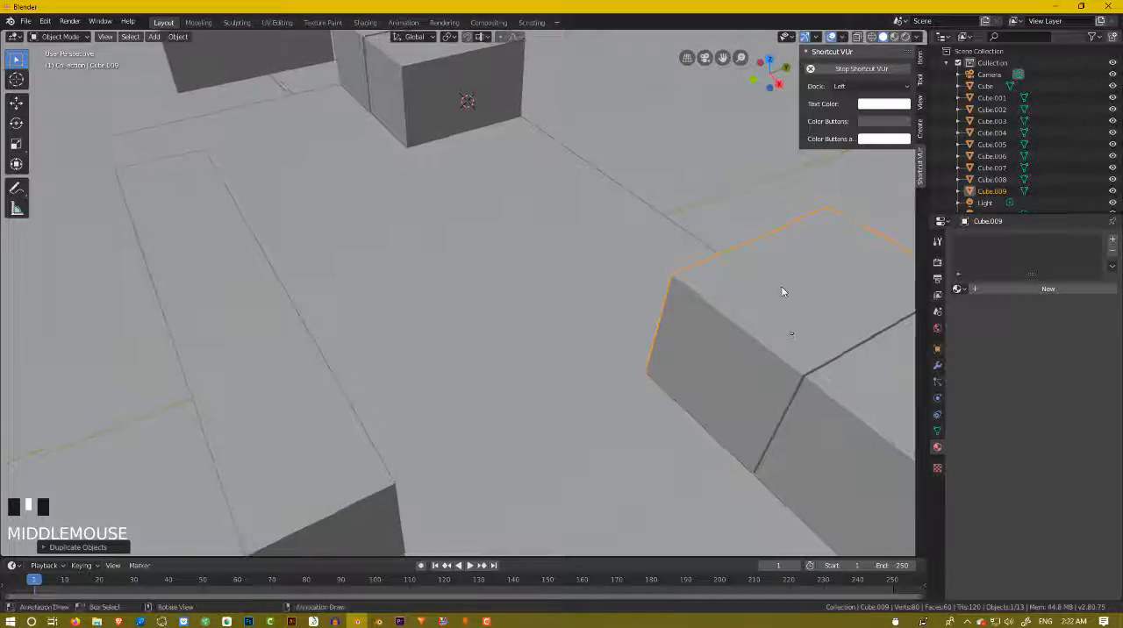
pyautogui.scroll(-3, 859, 342)
pyautogui.moveTo(859, 342); pyautogui.dragTo(658, 284, button='middle')
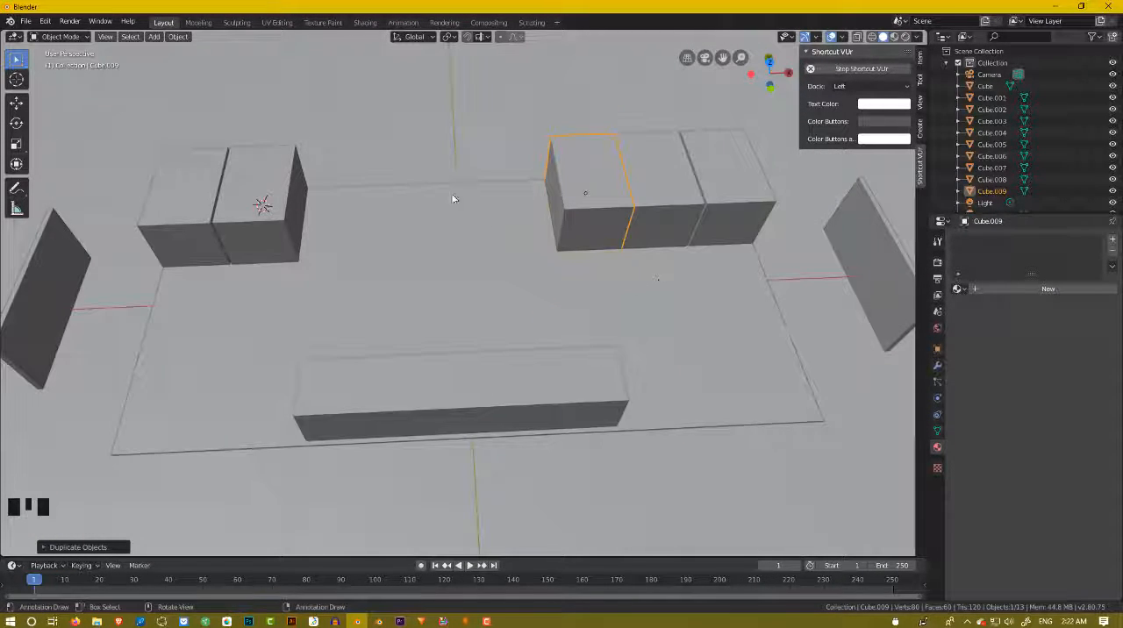
pyautogui.moveTo(537, 200); pyautogui.dragTo(616, 163, button='middle')
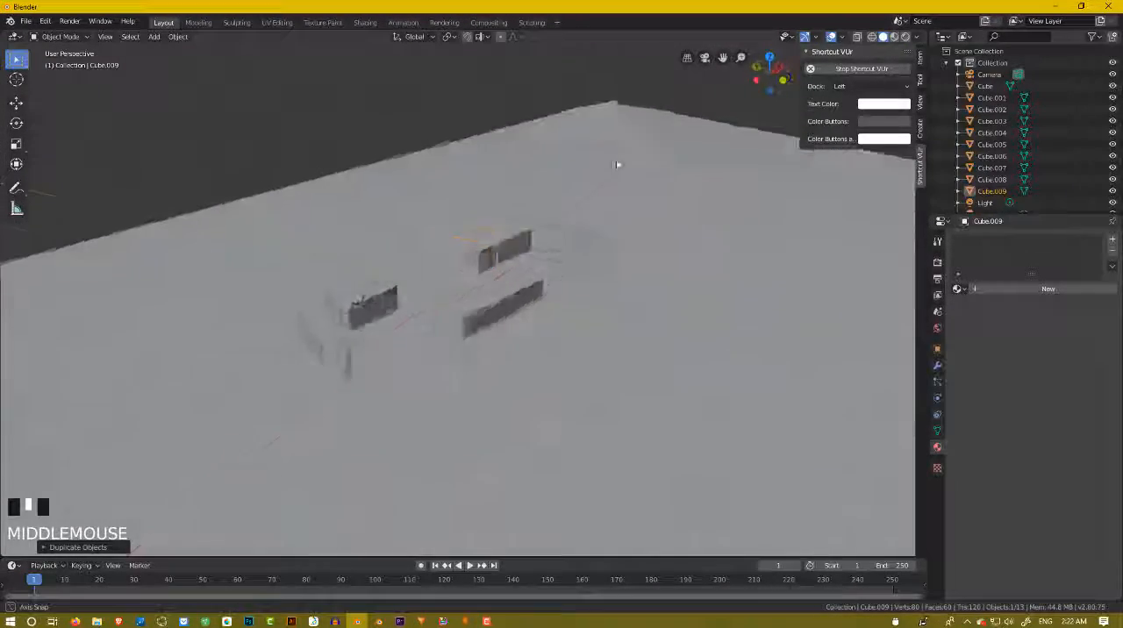
pyautogui.scroll(2, 546, 307)
pyautogui.moveTo(547, 306); pyautogui.dragTo(511, 331, button='middle')
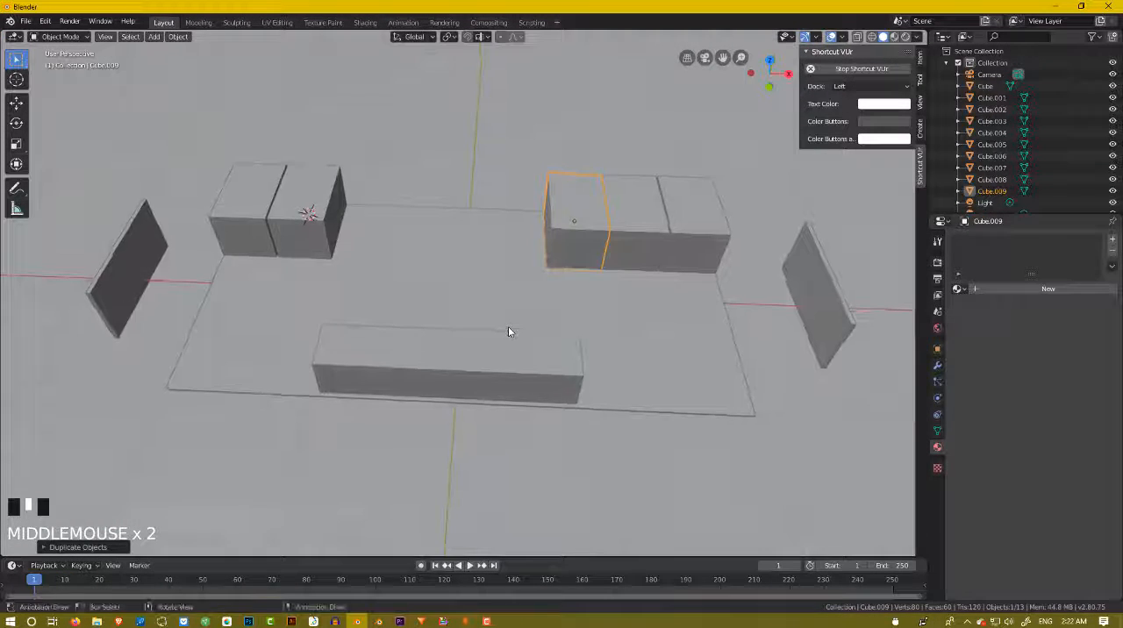
pyautogui.scroll(-5, 461, 301)
pyautogui.scroll(1, 430, 283)
pyautogui.scroll(3, 430, 284)
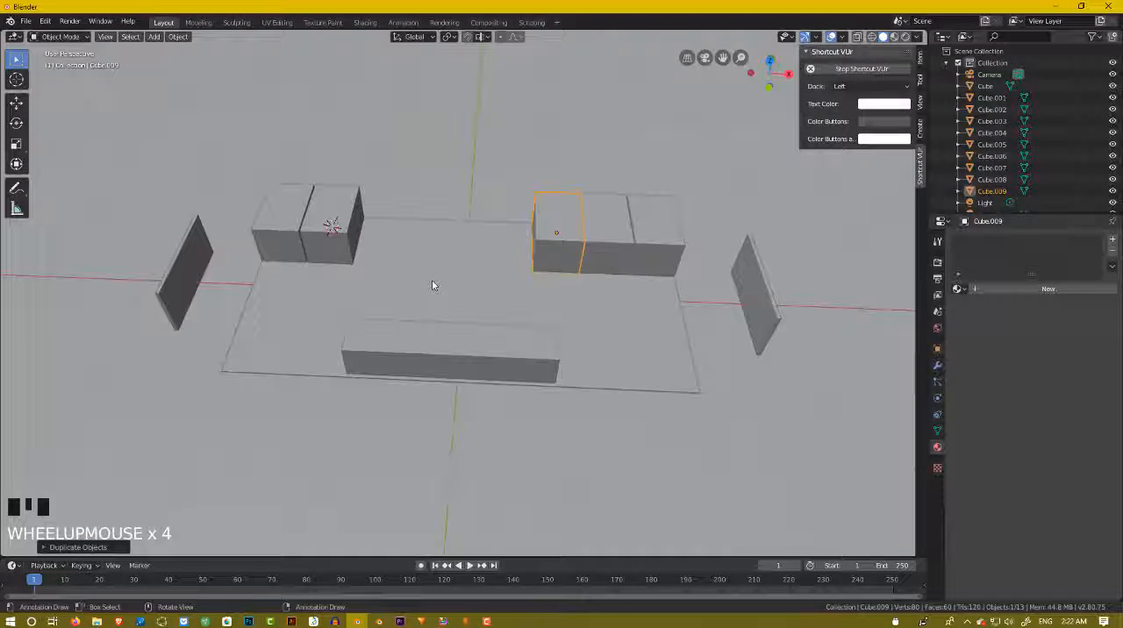
# Select the floor, side block and all five cubes together, leaving the ground sheet and end panels out of the selection.
pyautogui.scroll(-3, 347, 226)
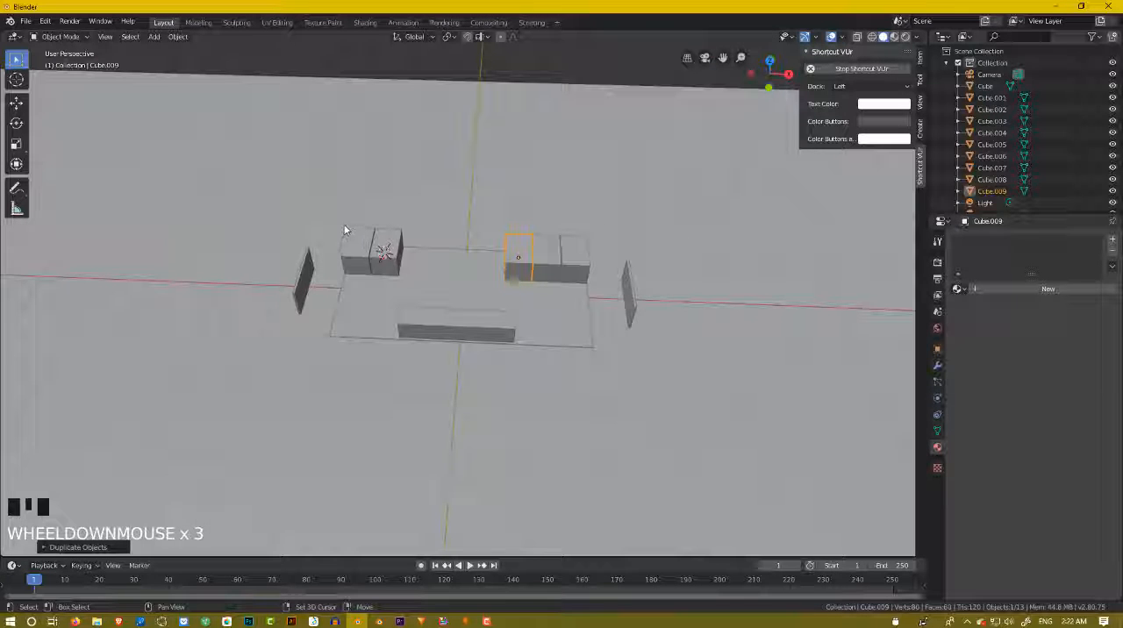
pyautogui.moveTo(337, 218); pyautogui.dragTo(625, 404)
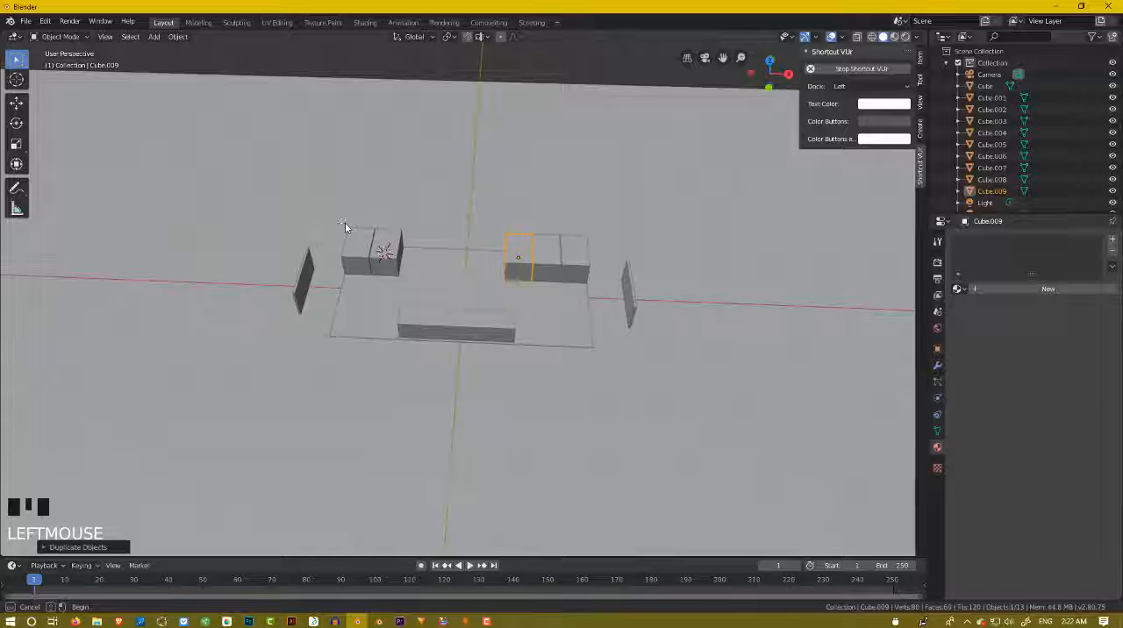
pyautogui.moveTo(345, 222); pyautogui.dragTo(605, 375)
pyautogui.moveTo(538, 296); pyautogui.dragTo(639, 158, button='middle')
pyautogui.scroll(2, 556, 207)
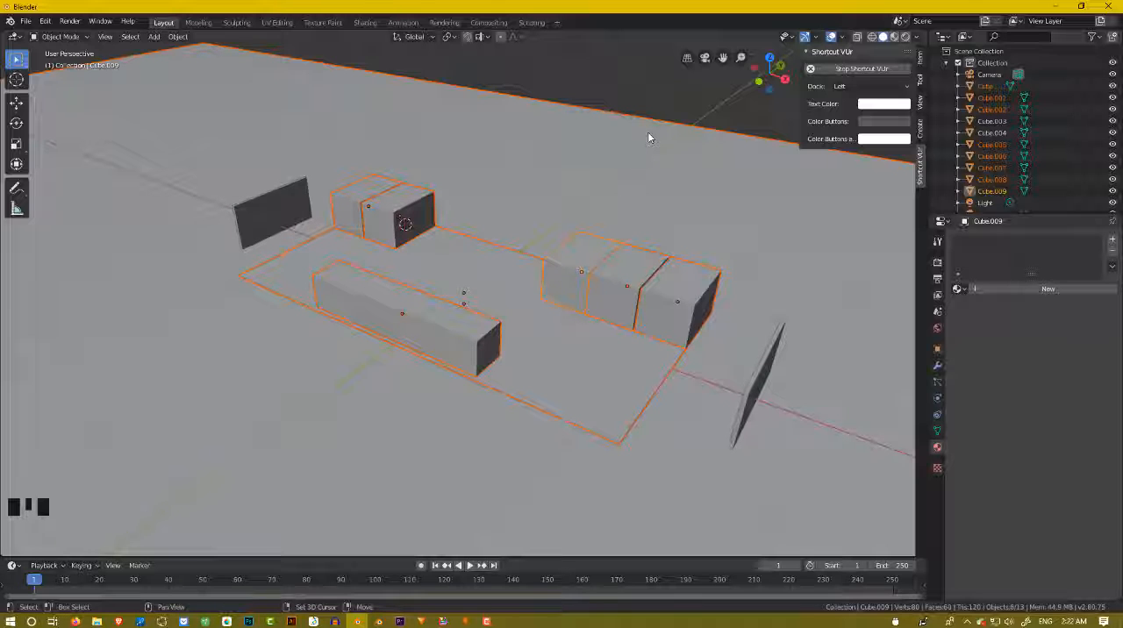
pyautogui.keyDown('shift'); pyautogui.click(647, 137); pyautogui.keyUp('shift')
pyautogui.keyDown('shift'); pyautogui.click(647, 137); pyautogui.keyUp('shift')
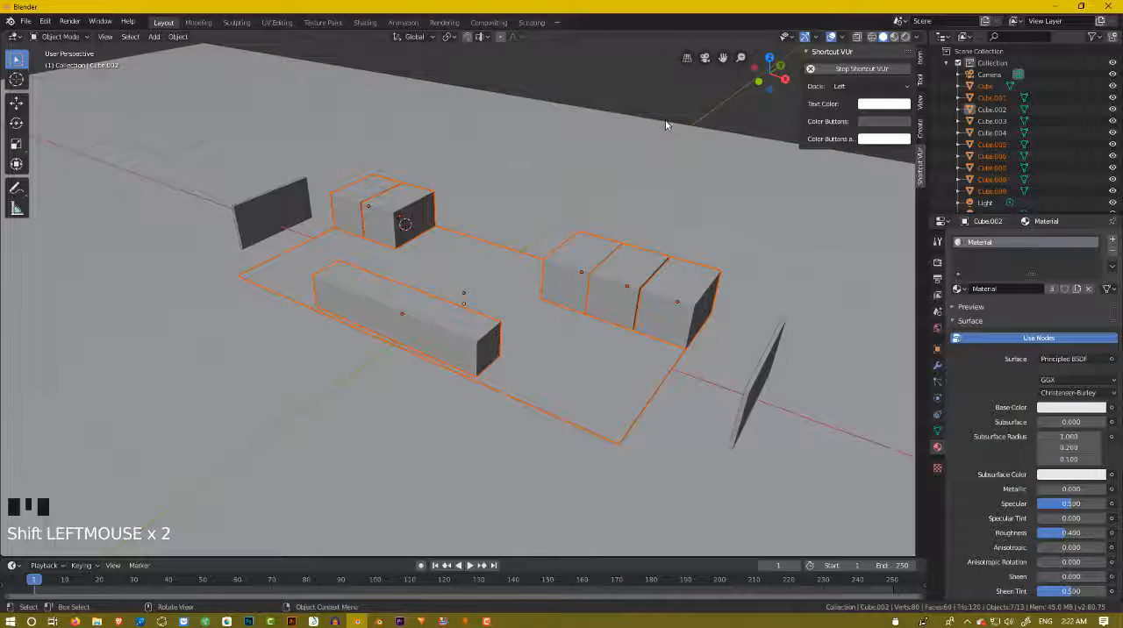
# Scale the selected floor, side block and cubes along the global X axis to about 0.7 times their length.
pyautogui.moveTo(668, 137); pyautogui.dragTo(544, 208, button='middle')
pyautogui.scroll(3, 431, 262)
pyautogui.scroll(-2, 624, 312)
pyautogui.moveTo(624, 312); pyautogui.dragTo(406, 280, button='middle')
pyautogui.press('s')
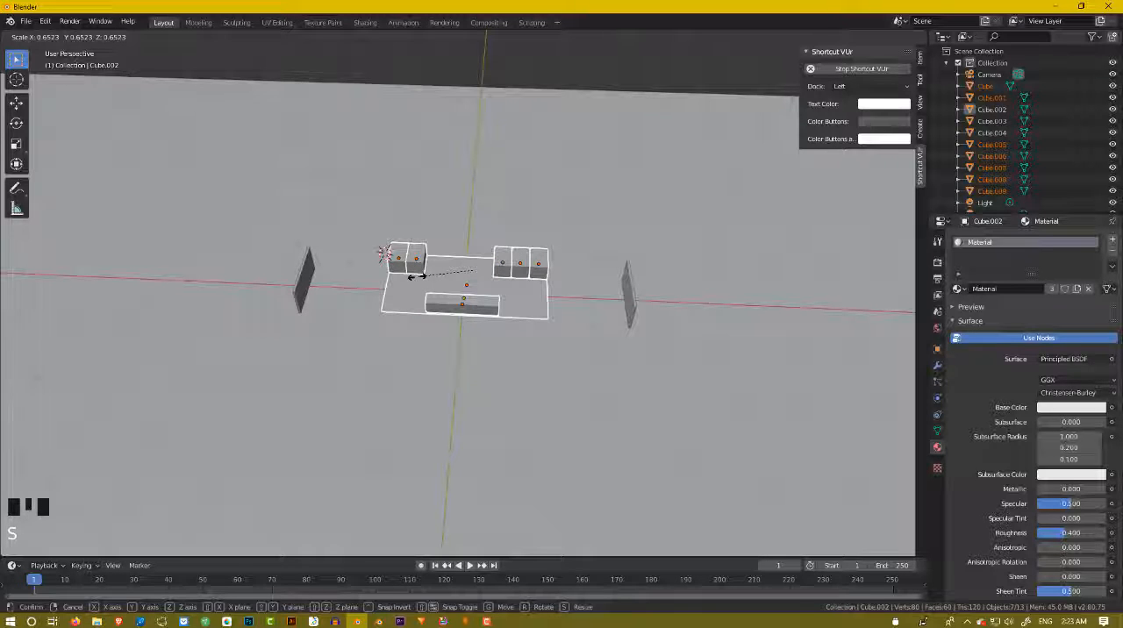
pyautogui.press('x')
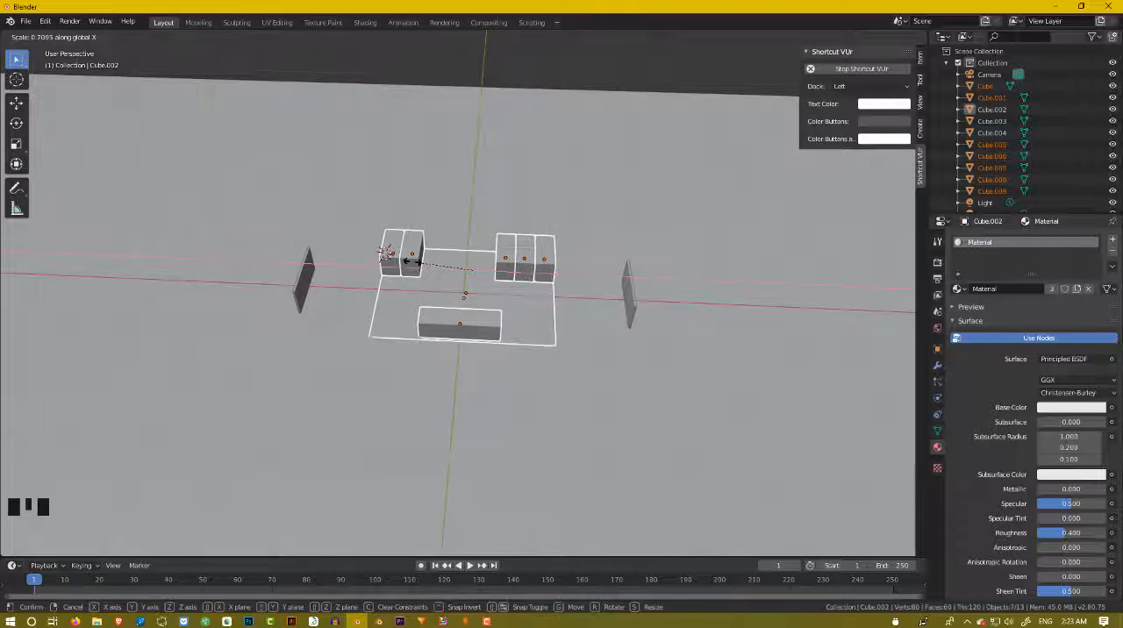
pyautogui.click(417, 262)
# Scale the selected floor, side block and cubes along the global Y axis to about 0.88 times their width.
pyautogui.scroll(2, 513, 250)
pyautogui.moveTo(514, 251); pyautogui.dragTo(593, 217, button='middle')
pyautogui.scroll(2, 443, 219)
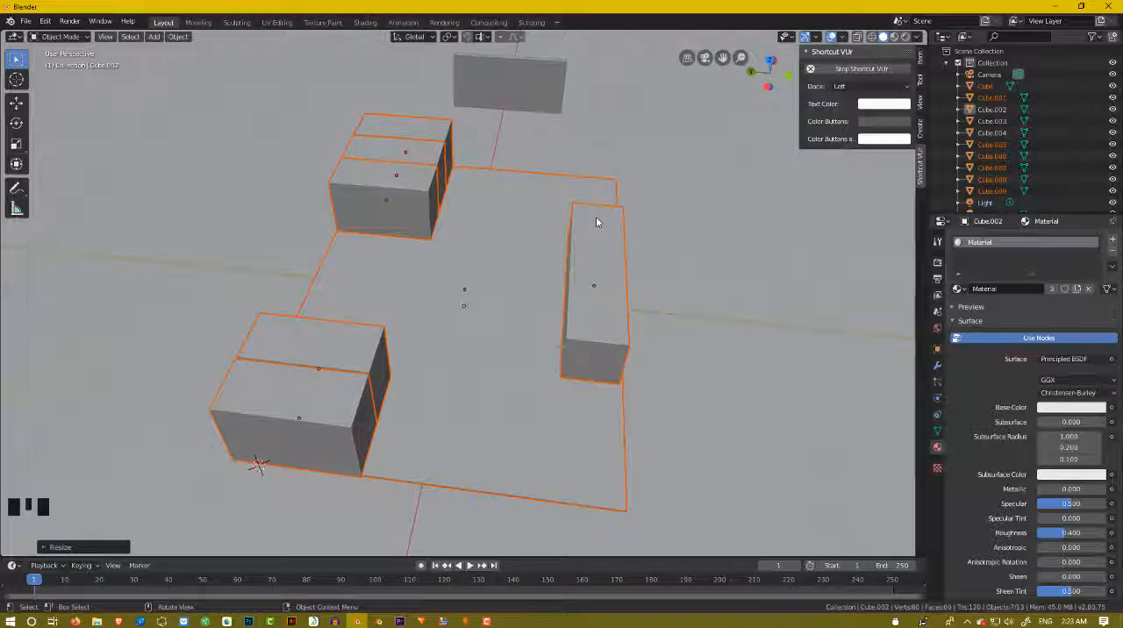
pyautogui.press('s')
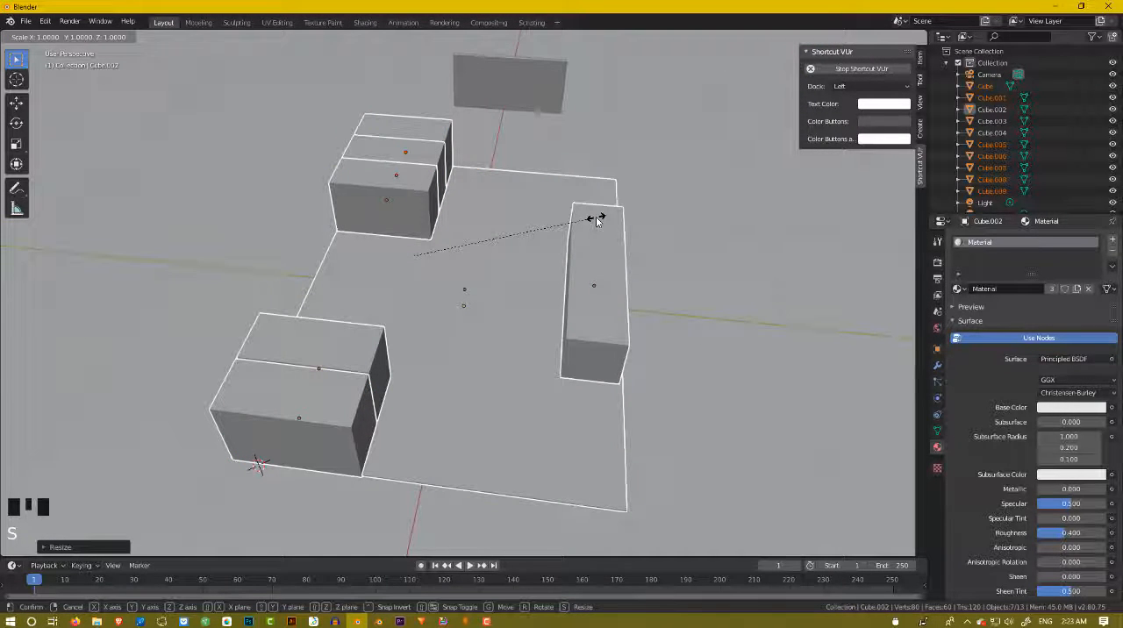
pyautogui.press('x')
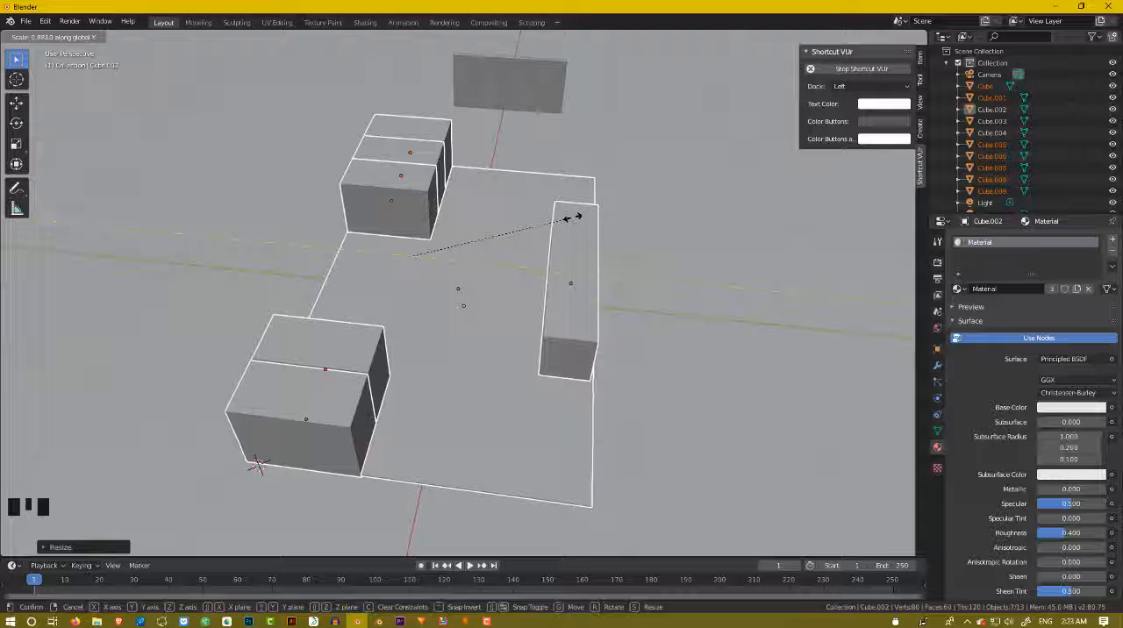
pyautogui.click(574, 216)
# Move the long side block slightly inward along the global Y axis, away from the floor's long edge.
pyautogui.moveTo(574, 220); pyautogui.dragTo(579, 269, button='middle')
pyautogui.click(579, 269)
pyautogui.press('g')
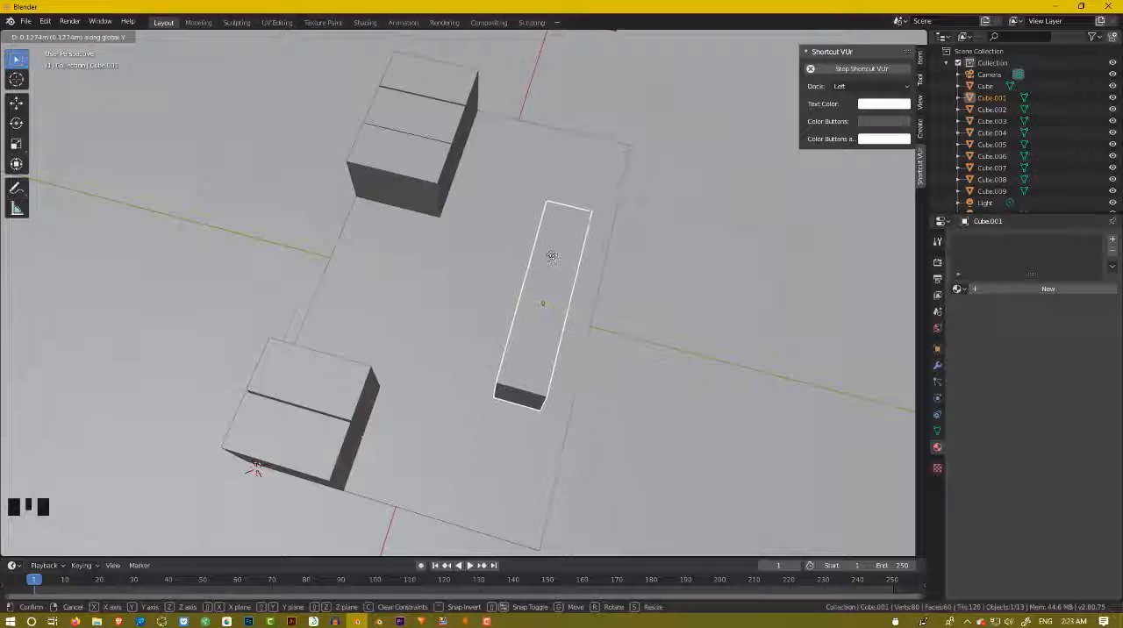
pyautogui.click(555, 255)
# Select the floor and scale it along the global Y axis to about 0.9 times its width.
pyautogui.click(591, 255)
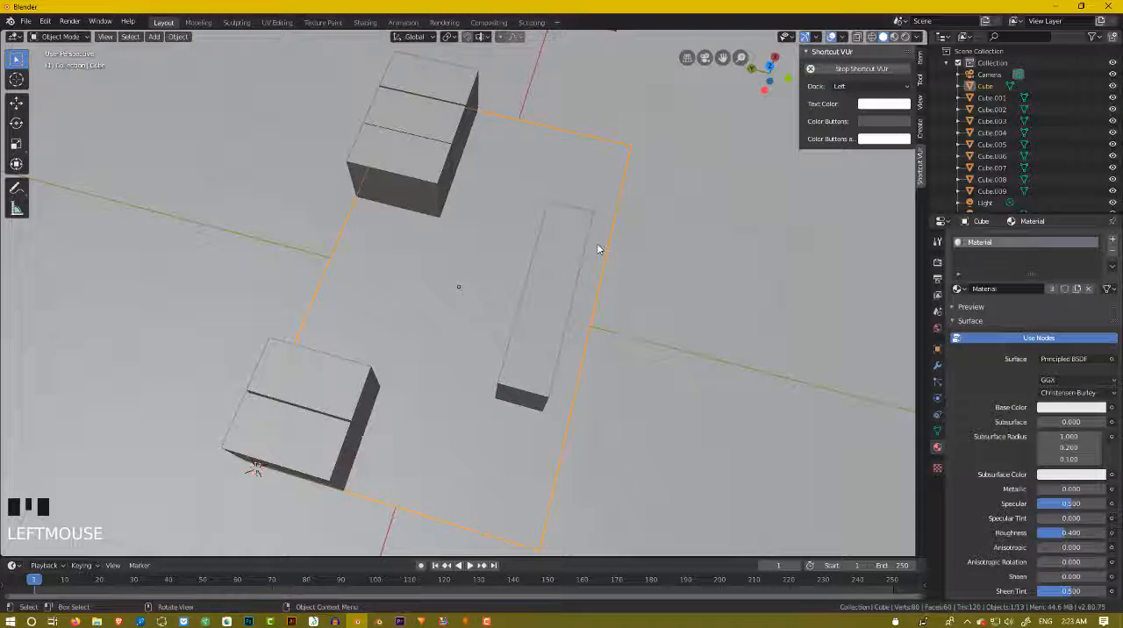
pyautogui.press('s')
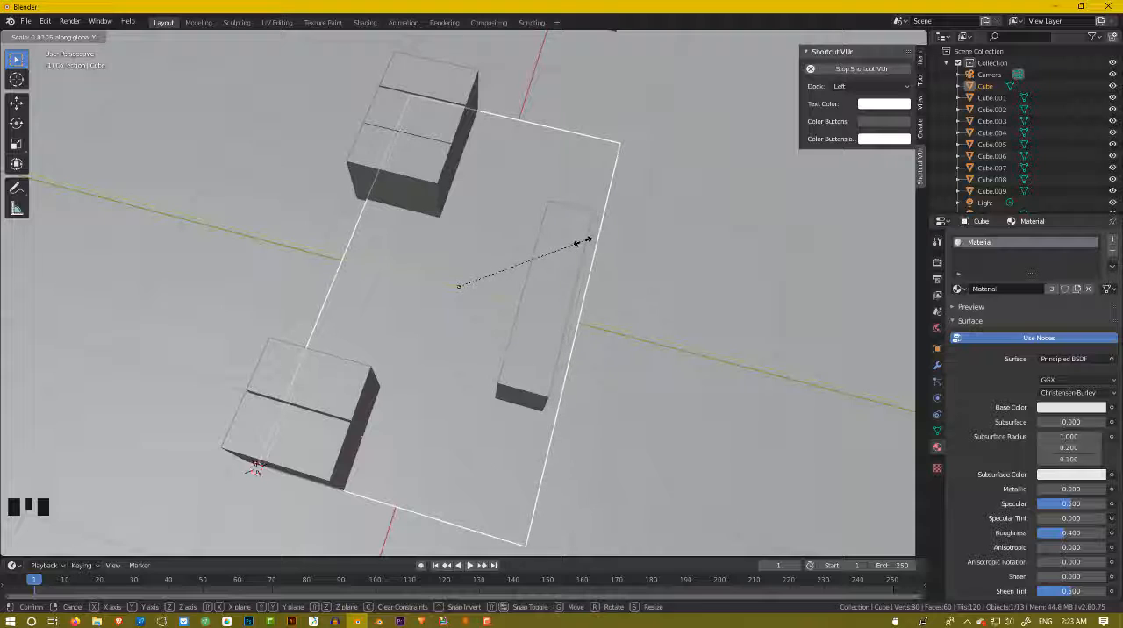
pyautogui.click(585, 244)
# Move the floor slightly toward the two cube rows, keeping the long side block within the floor's outer long edge.
pyautogui.press('g')
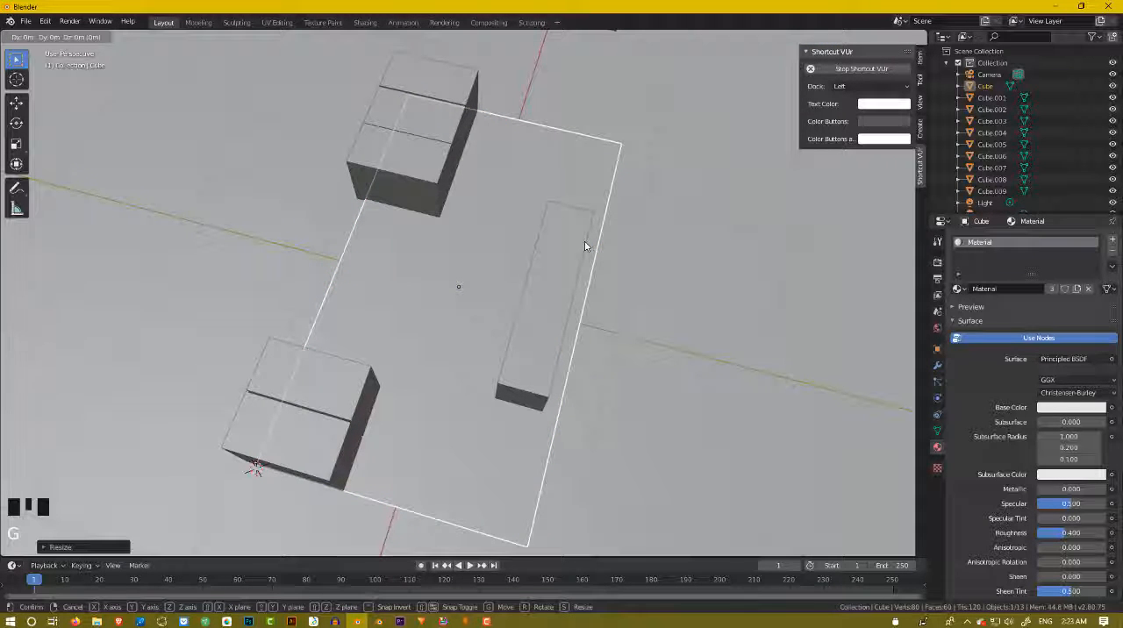
pyautogui.click(576, 242)
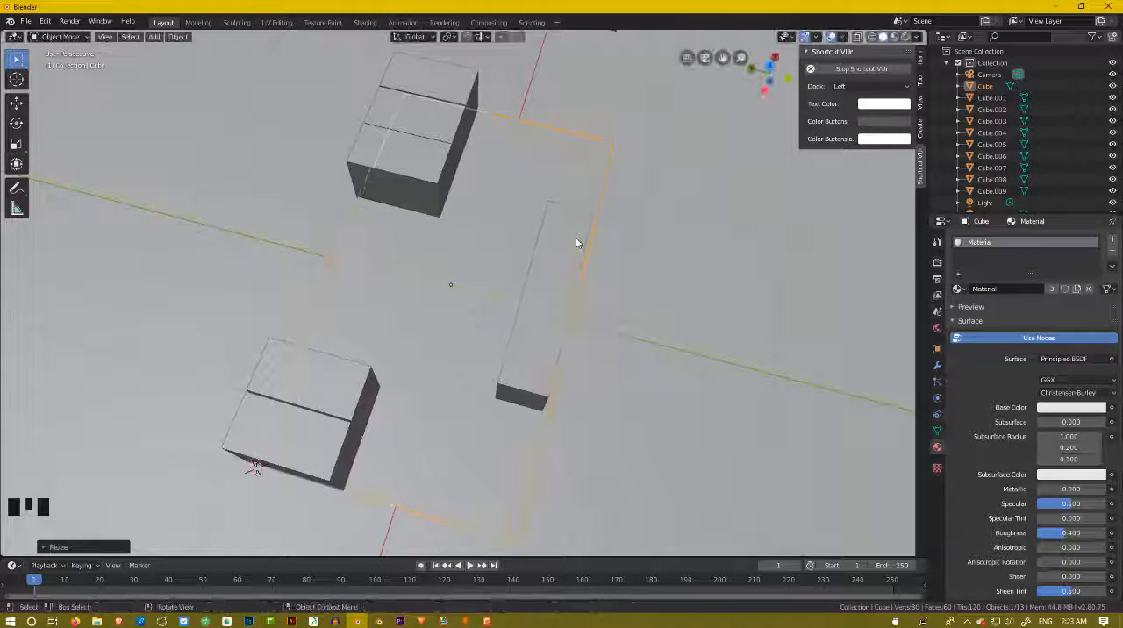
pyautogui.press('g')
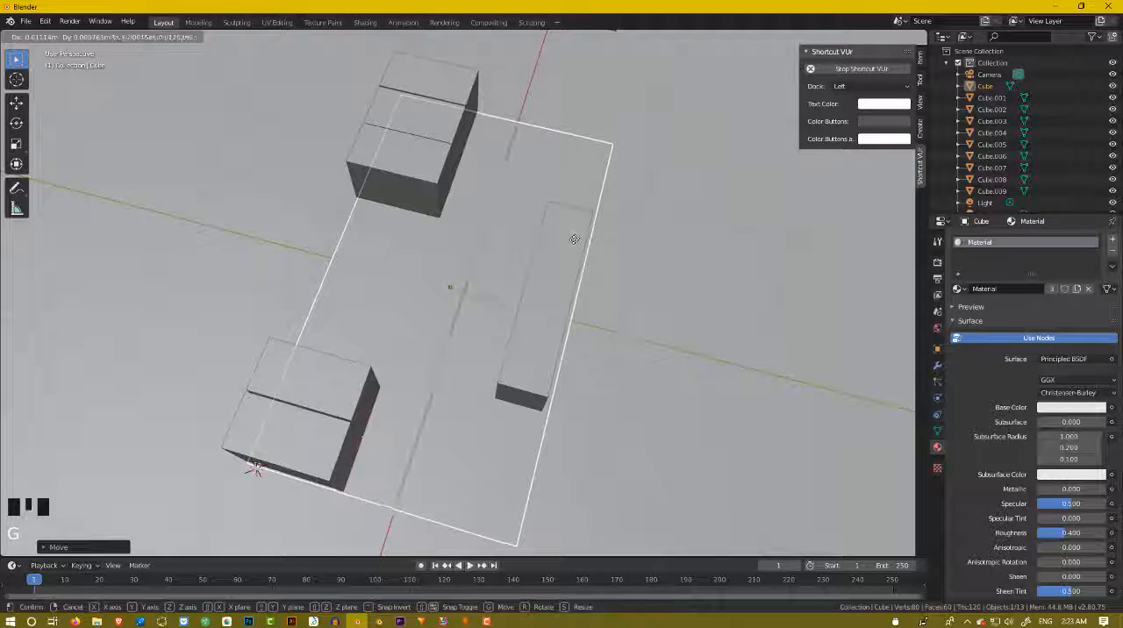
pyautogui.click(577, 242)
pyautogui.moveTo(576, 242)
pyautogui.mouseDown(button='middle')
pyautogui.moveTo(485, 221)
pyautogui.moveTo(479, 196)
pyautogui.moveTo(588, 165)
pyautogui.moveTo(602, 188)
pyautogui.moveTo(499, 211)
pyautogui.moveTo(546, 217)
pyautogui.moveTo(622, 202)
pyautogui.moveTo(614, 173)
pyautogui.moveTo(614, 239)
pyautogui.mouseUp(button='middle')
pyautogui.scroll(-7, 618, 173)
pyautogui.scroll(3, 612, 241)
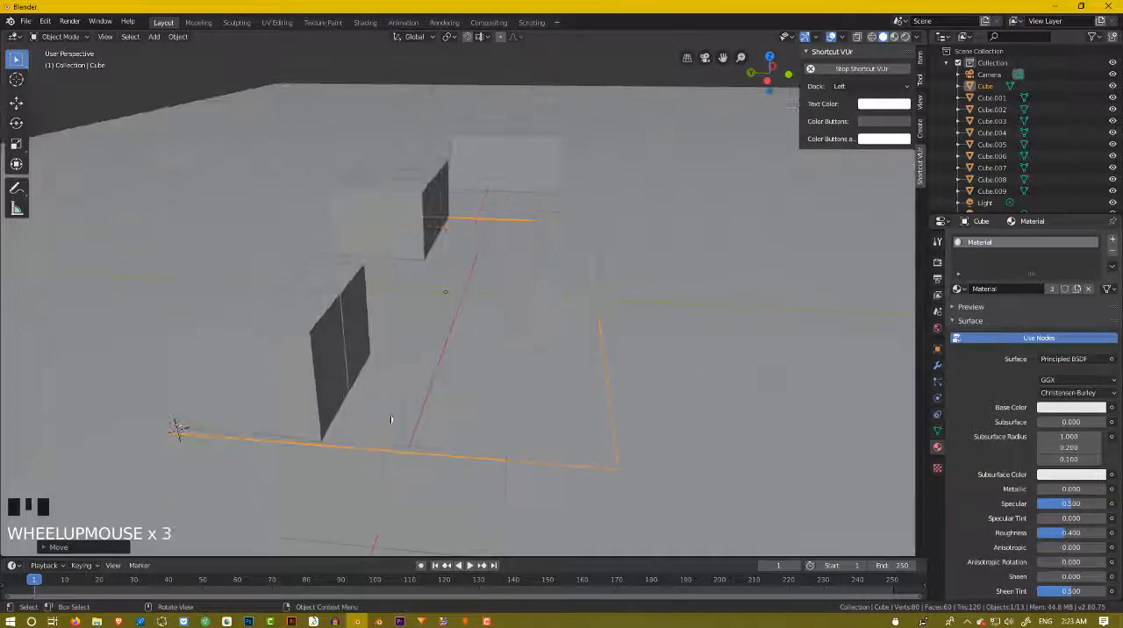
# Check the layout sketch in Photoshop, return to Blender and scale the floor uniformly to about 1.03 times its size.
pyautogui.click(249, 621)
pyautogui.keyDown('alt'); pyautogui.scroll(2, 630, 400); pyautogui.keyUp('alt')
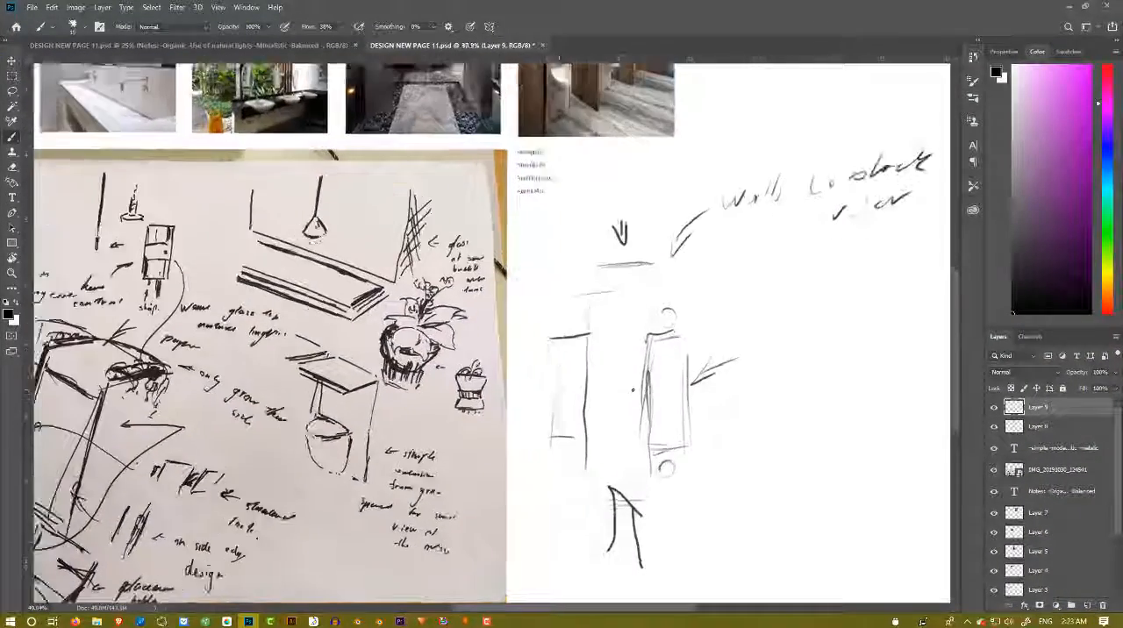
pyautogui.keyDown('alt'); pyautogui.scroll(-3, 627, 402); pyautogui.keyUp('alt')
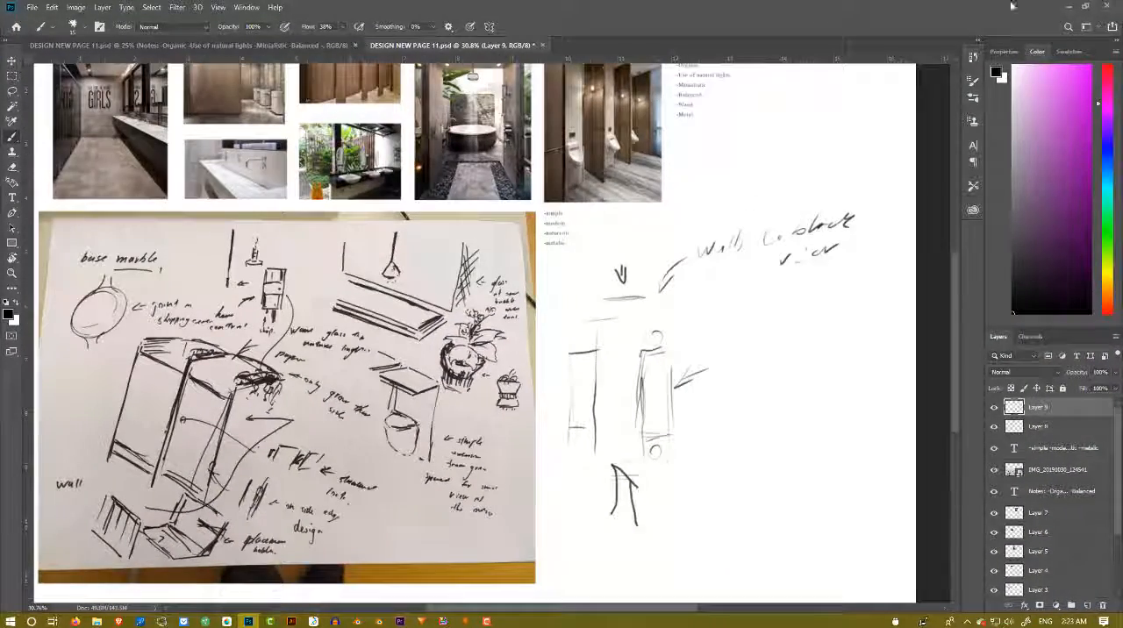
pyautogui.click(1063, 6)
pyautogui.moveTo(603, 156); pyautogui.dragTo(507, 217, button='middle')
pyautogui.scroll(2, 521, 220)
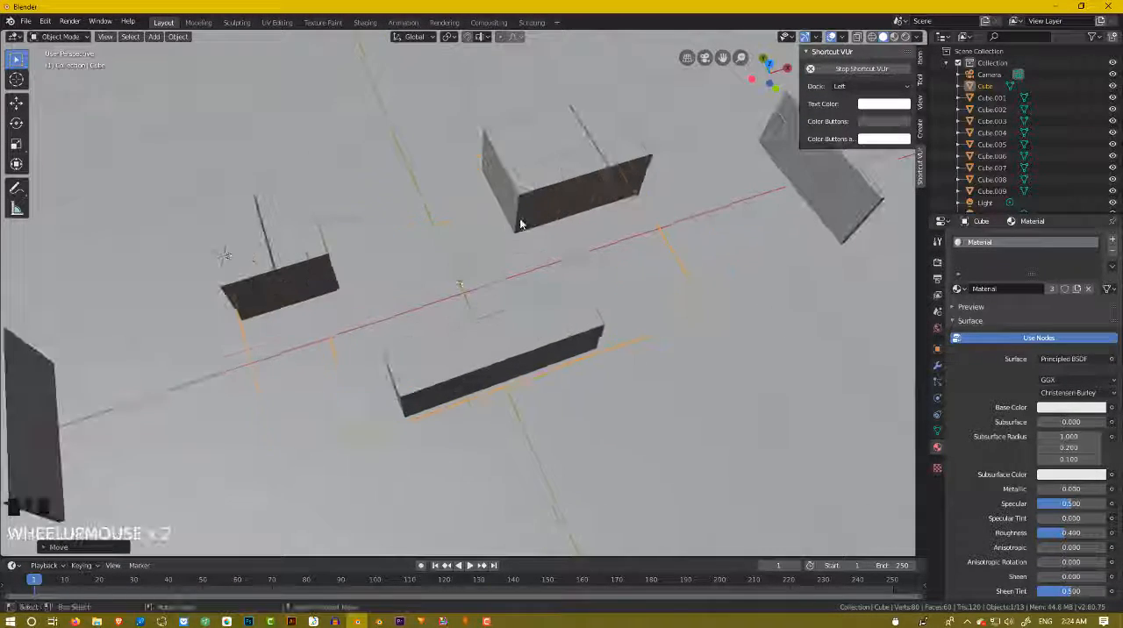
pyautogui.moveTo(430, 299); pyautogui.dragTo(419, 274, button='middle')
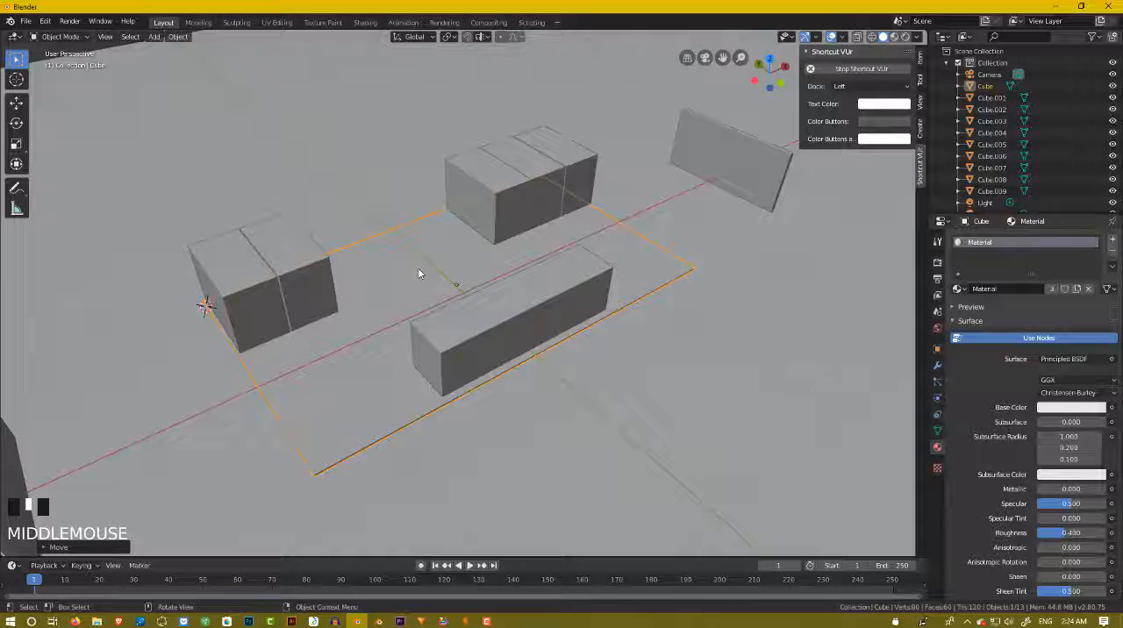
pyautogui.press('s')
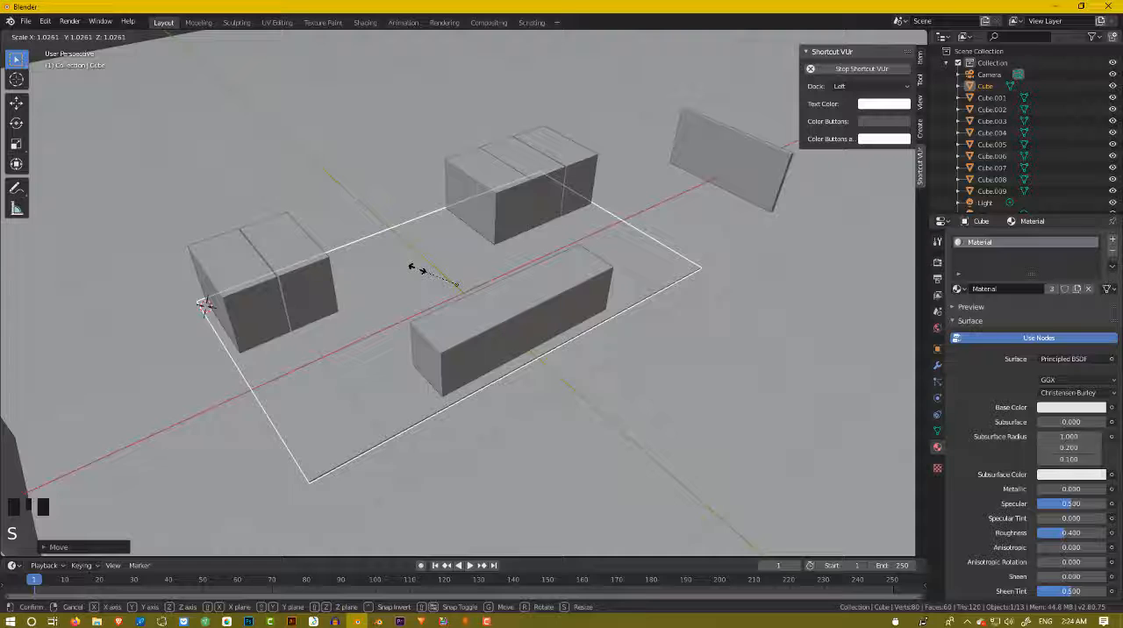
pyautogui.click(411, 267)
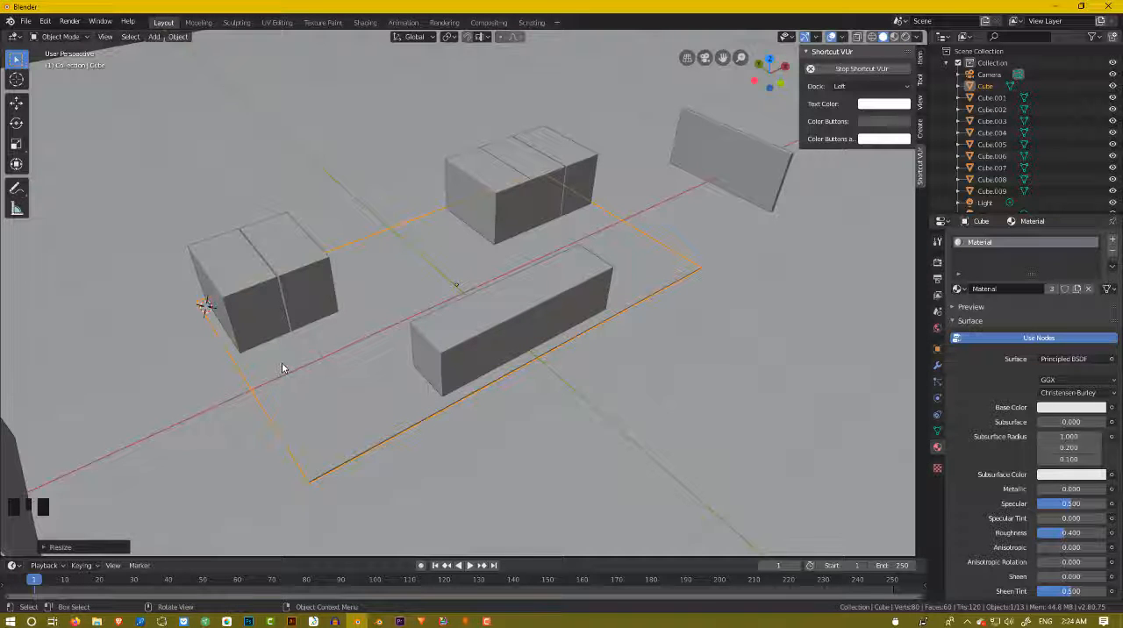
# Enter Edit Mode on the floor slab.
pyautogui.press('Tab')
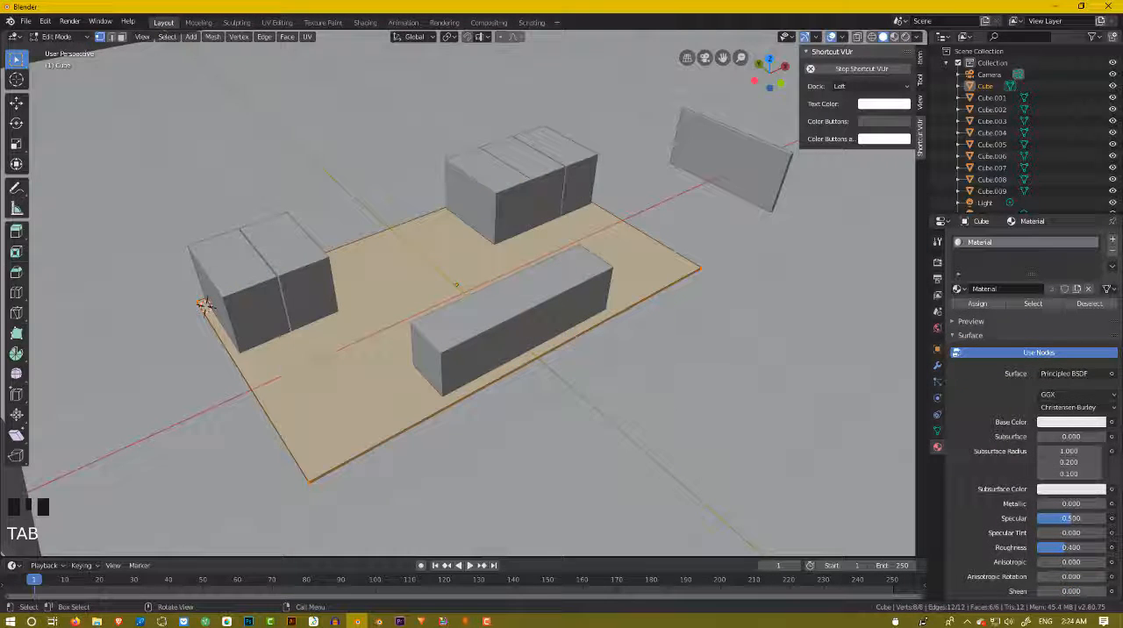
pyautogui.moveTo(282, 366); pyautogui.dragTo(301, 346, button='middle')
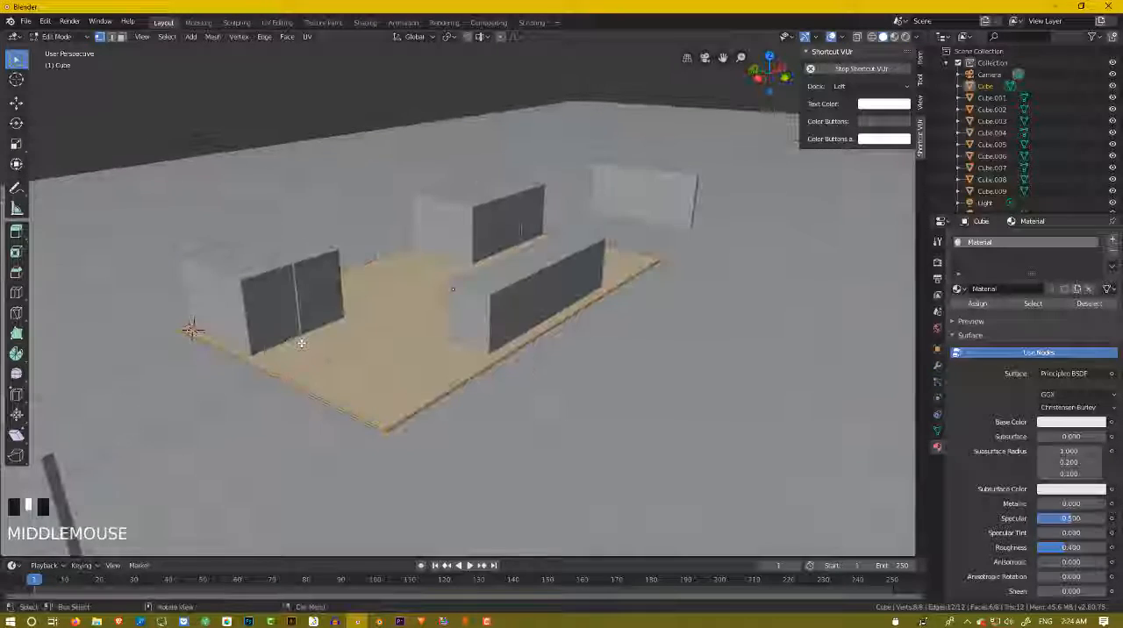
pyautogui.press('Tab')
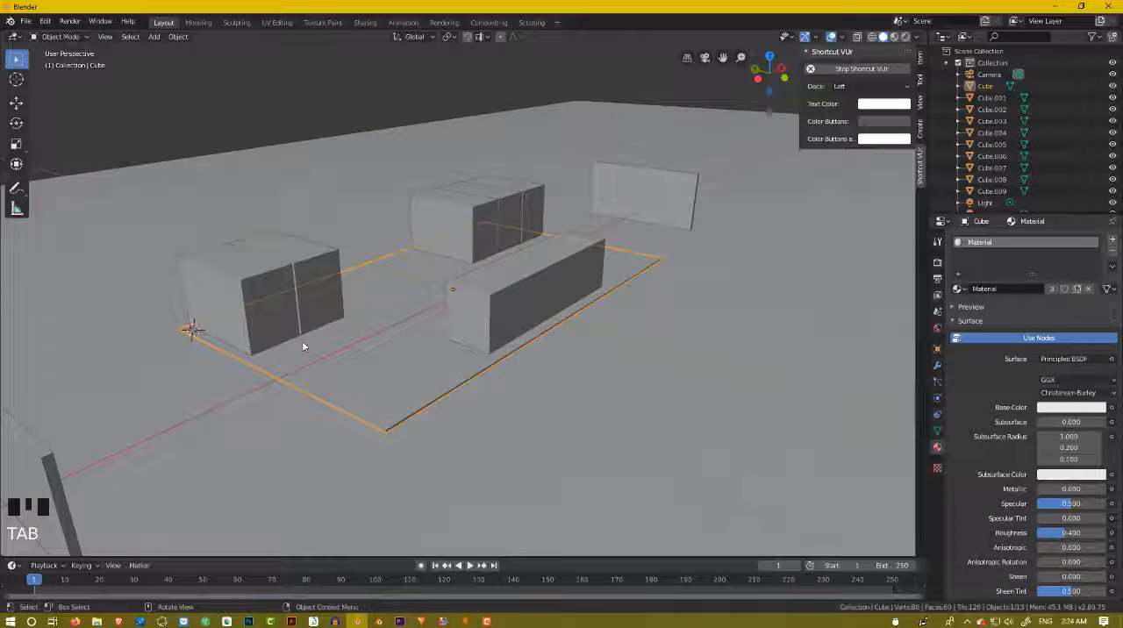
pyautogui.press('Tab')
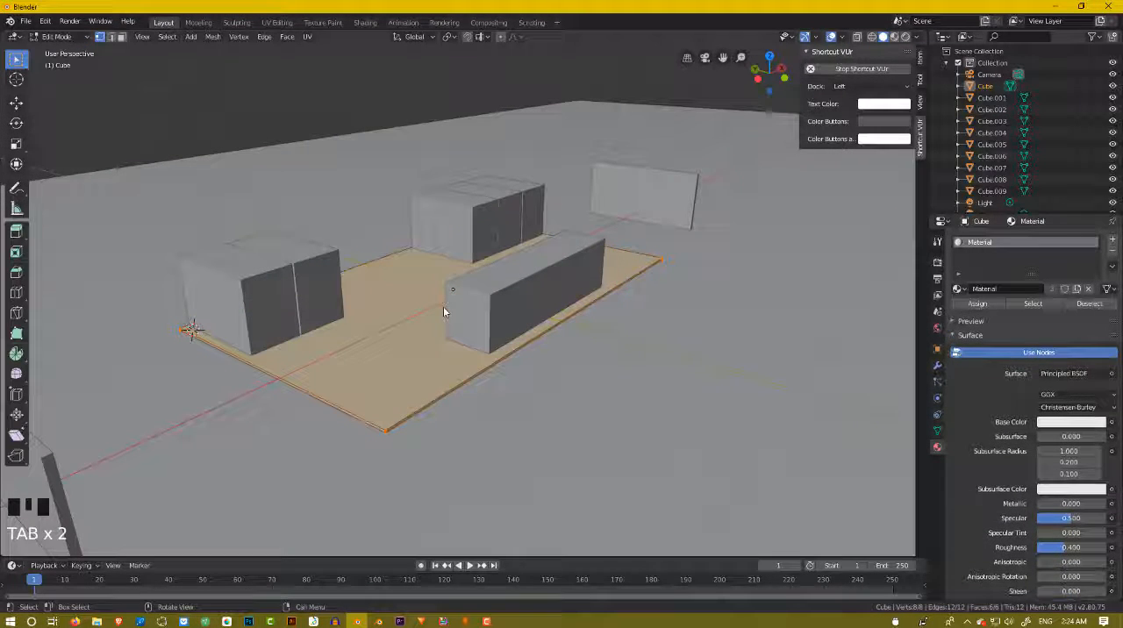
pyautogui.moveTo(388, 325); pyautogui.dragTo(356, 356, button='middle')
pyautogui.scroll(1, 377, 351)
pyautogui.press('i')
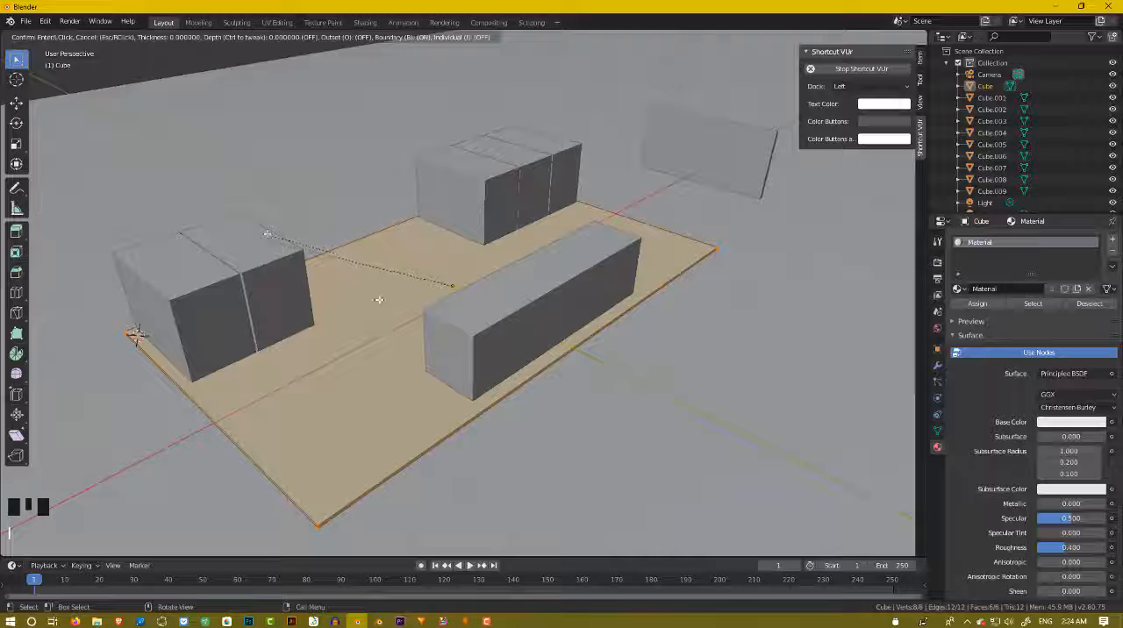
pyautogui.rightClick(778, 334)
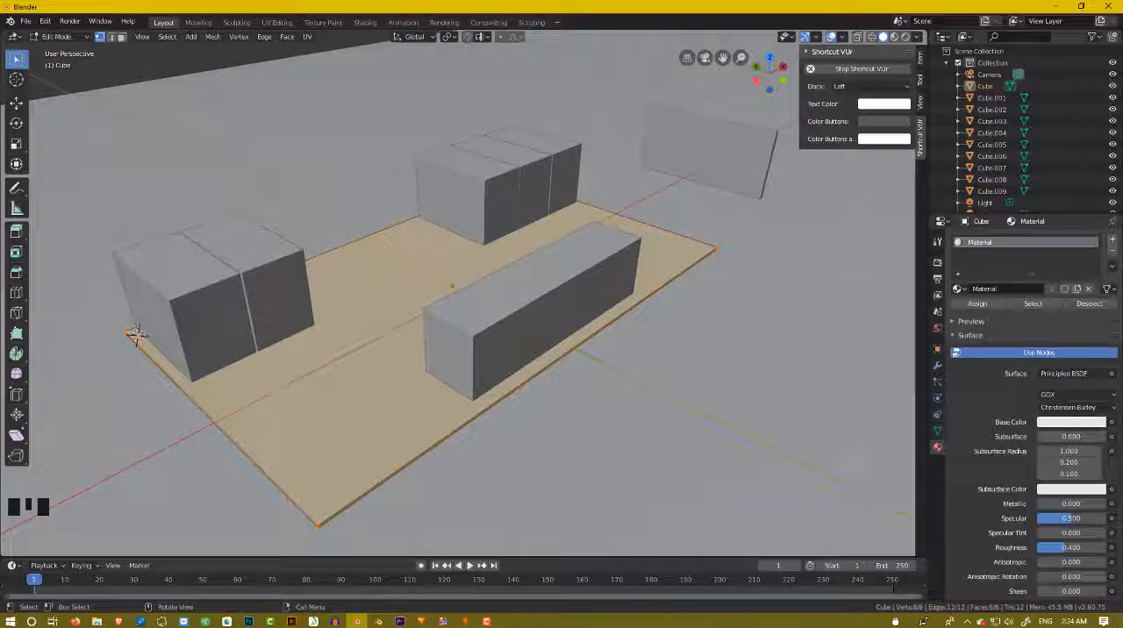
pyautogui.press('i')
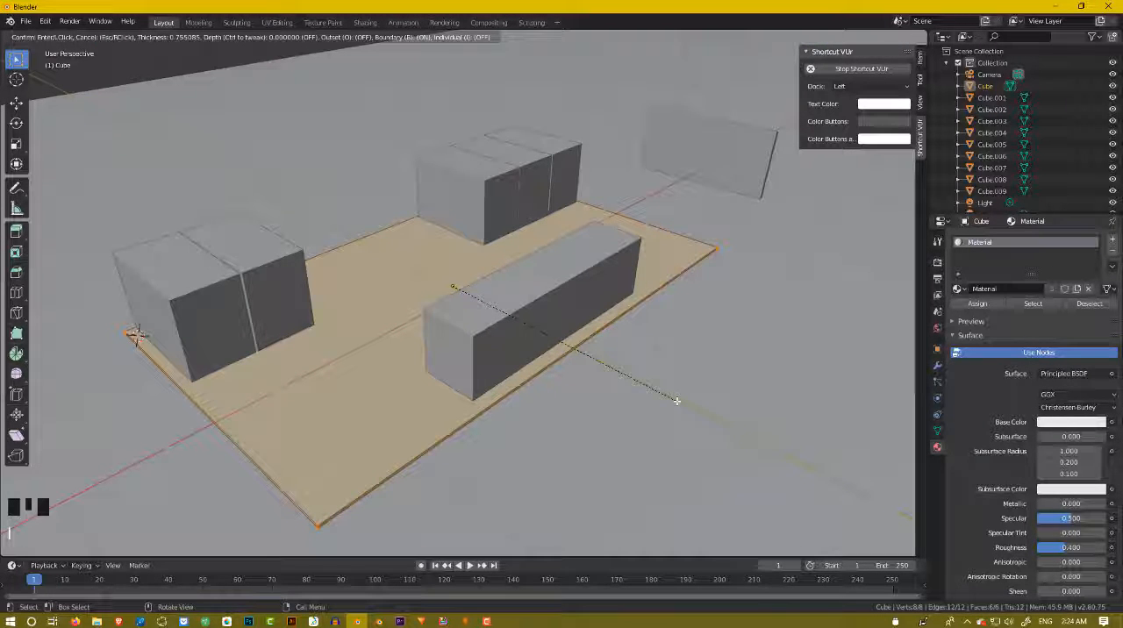
pyautogui.rightClick(676, 401)
# Using face selection, select only the floor's top face and inset it by about 0.025 m.
pyautogui.click(377, 394)
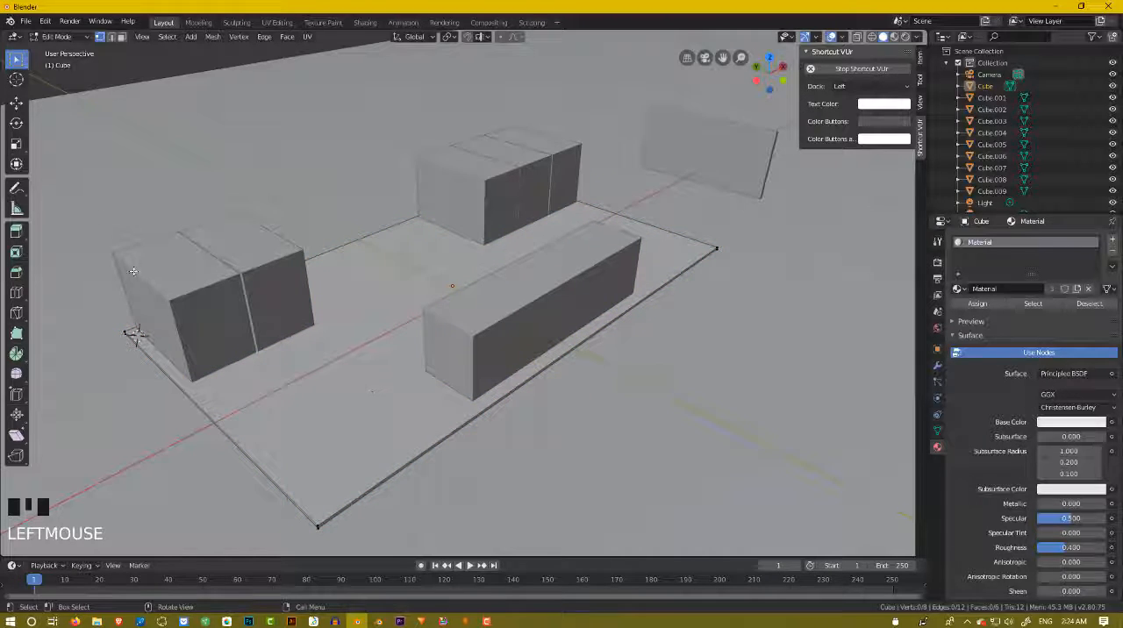
pyautogui.moveTo(300, 419); pyautogui.dragTo(318, 389, button='middle')
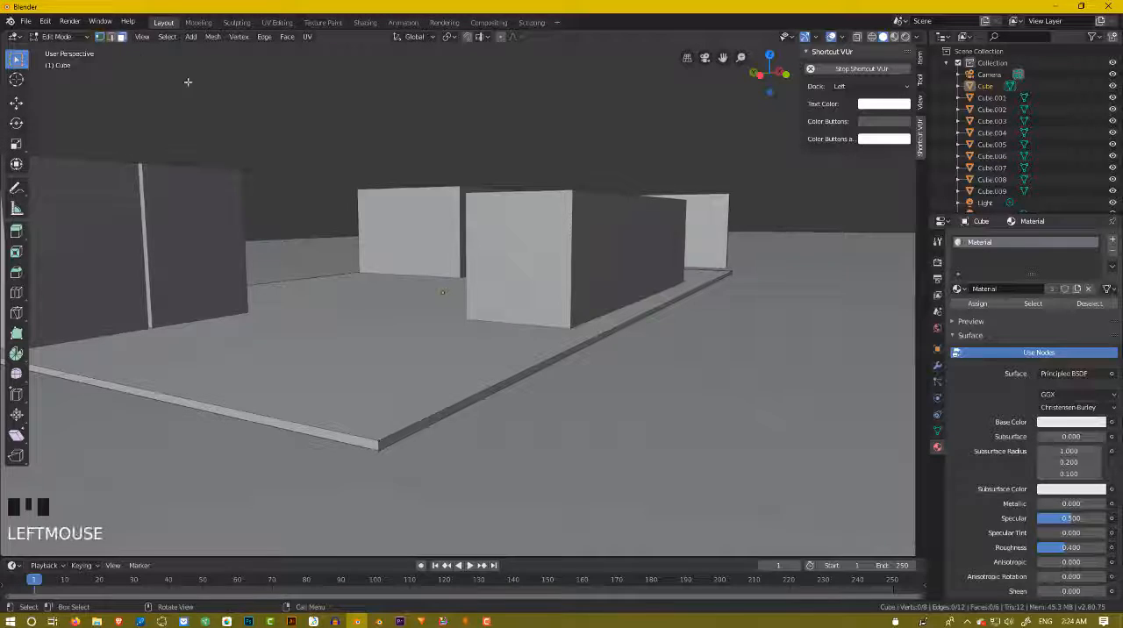
pyautogui.click(356, 321)
pyautogui.scroll(-5, 356, 321)
pyautogui.moveTo(356, 321); pyautogui.dragTo(394, 437, button='middle')
pyautogui.scroll(3, 353, 345)
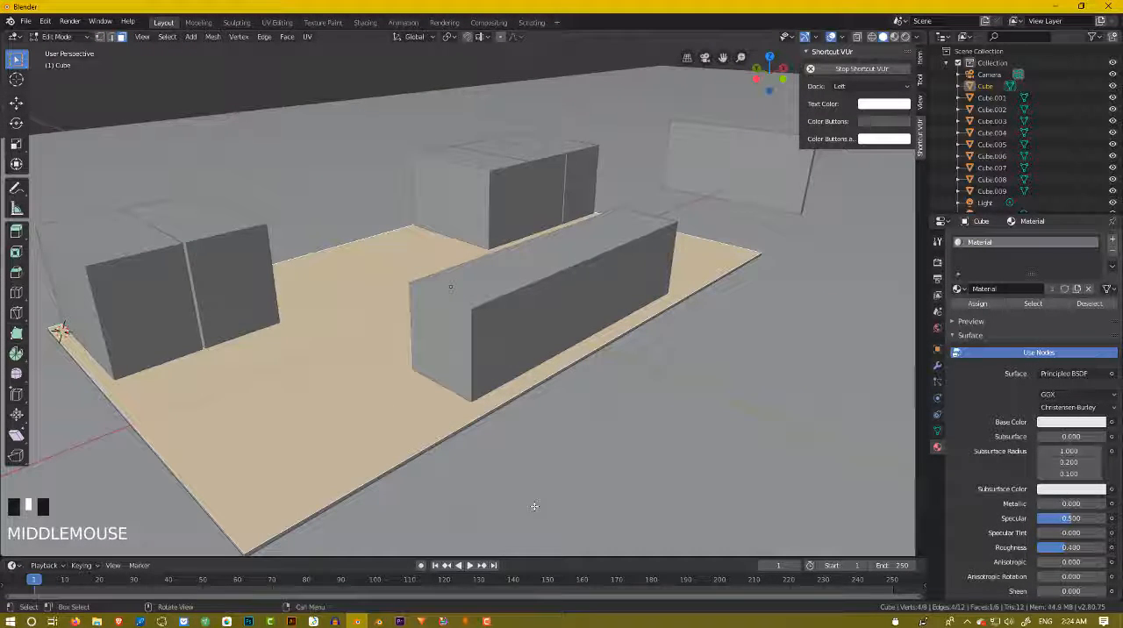
pyautogui.press('i')
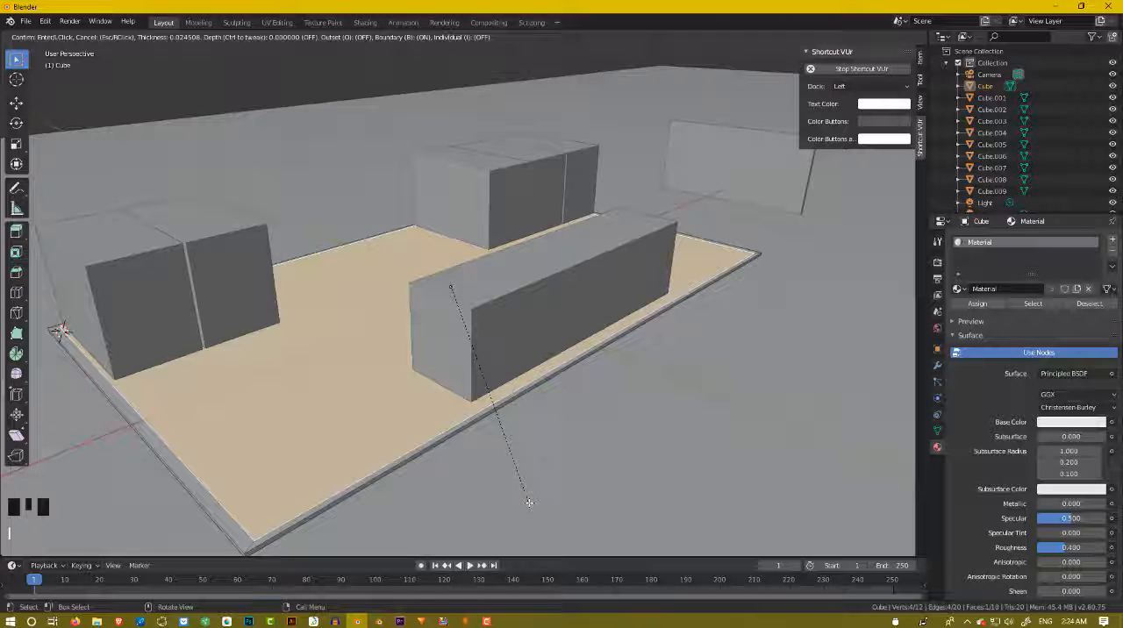
pyautogui.click(529, 502)
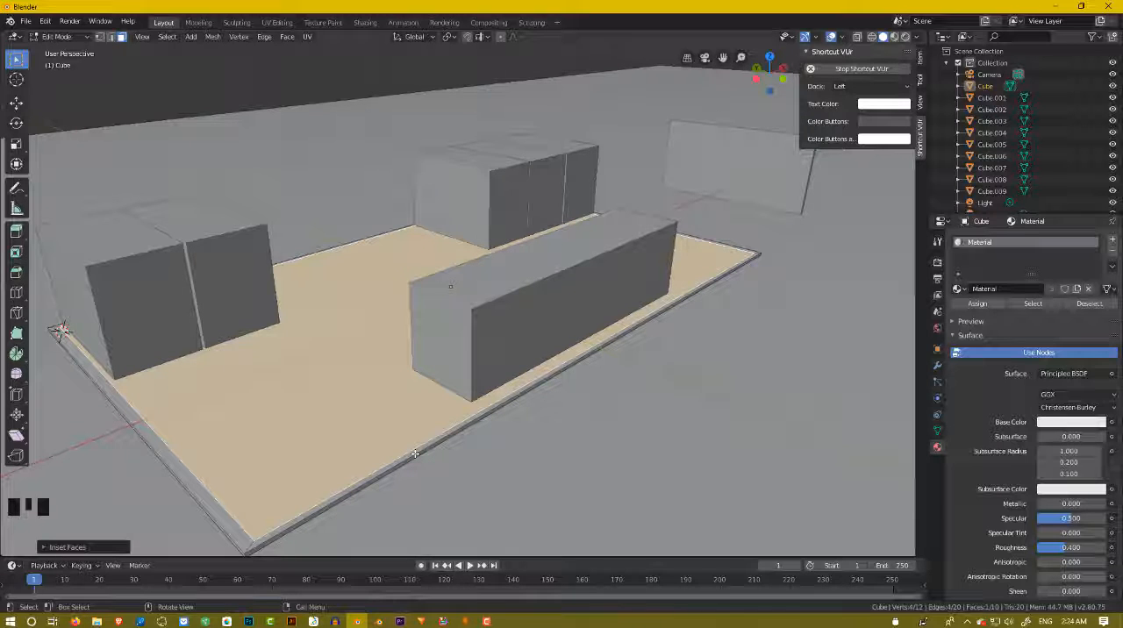
# Select the loop of four narrow border faces around the floor's inset top face.
pyautogui.click(415, 453)
pyautogui.moveTo(412, 458); pyautogui.dragTo(494, 445, button='middle')
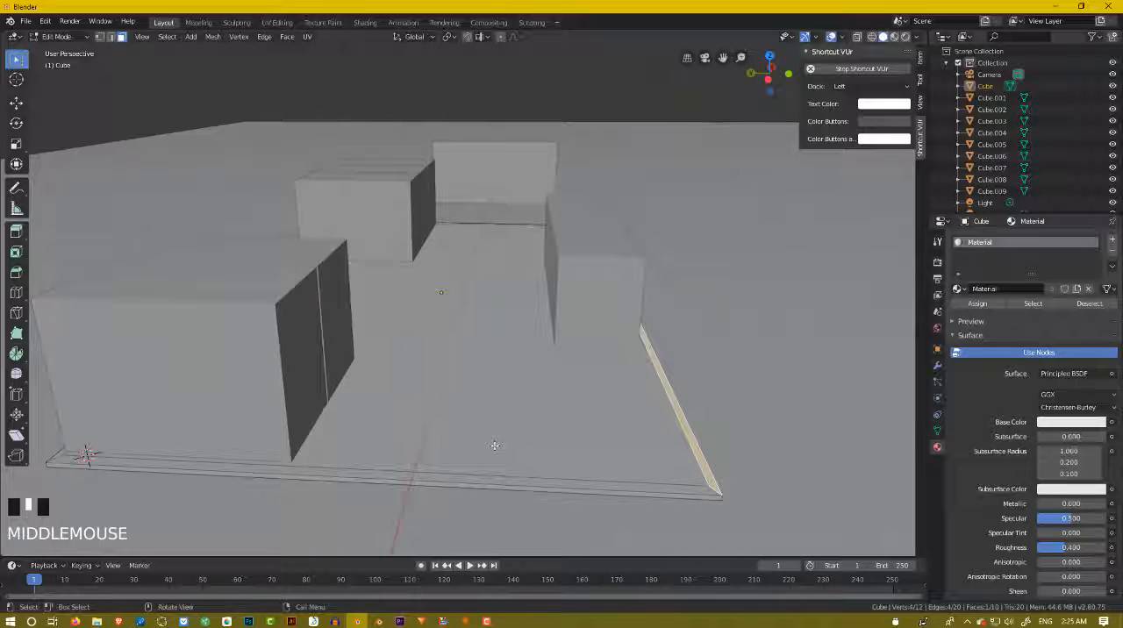
pyautogui.keyDown('alt'); pyautogui.click(539, 482); pyautogui.keyUp('alt')
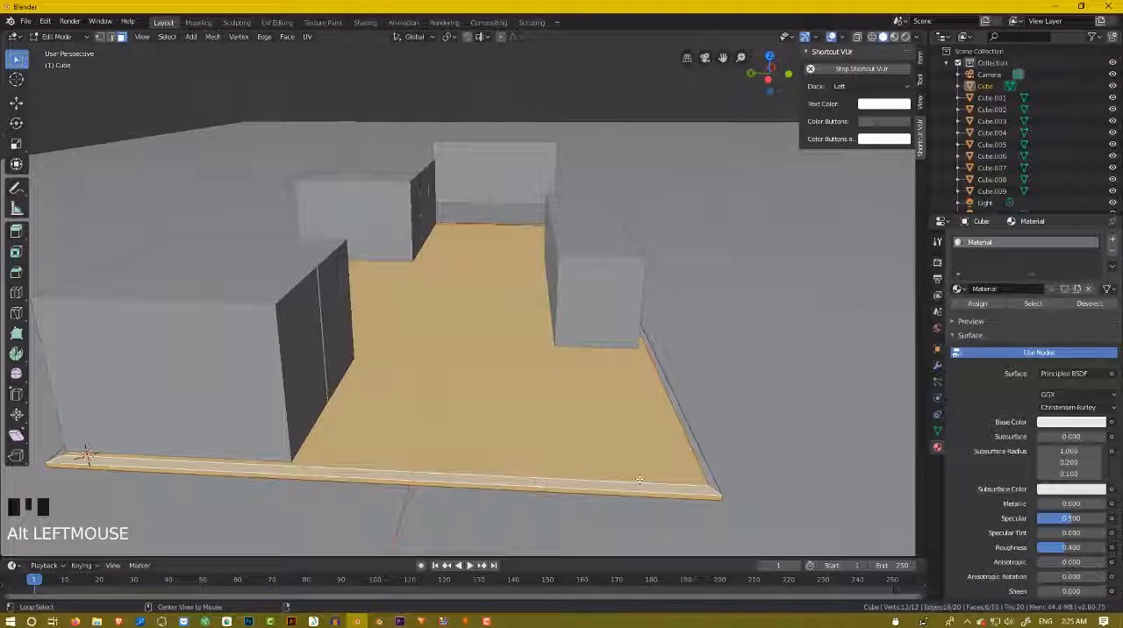
pyautogui.click(700, 480)
pyautogui.click(709, 481)
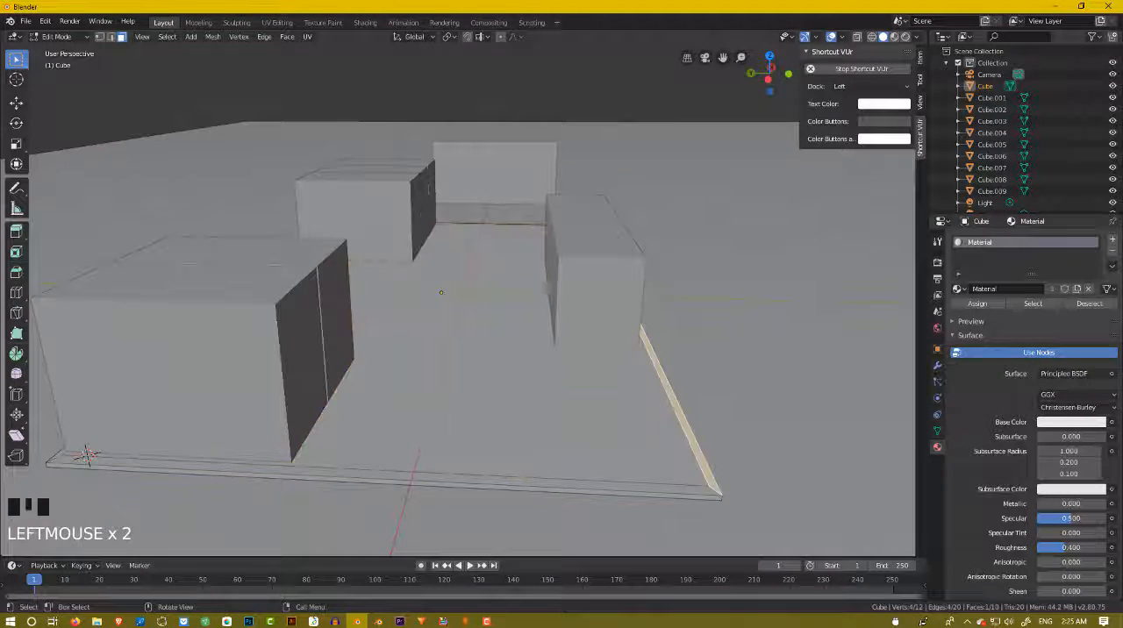
pyautogui.keyDown('alt'); pyautogui.click(706, 487); pyautogui.keyUp('alt')
pyautogui.keyDown('alt'); pyautogui.click(713, 487); pyautogui.keyUp('alt')
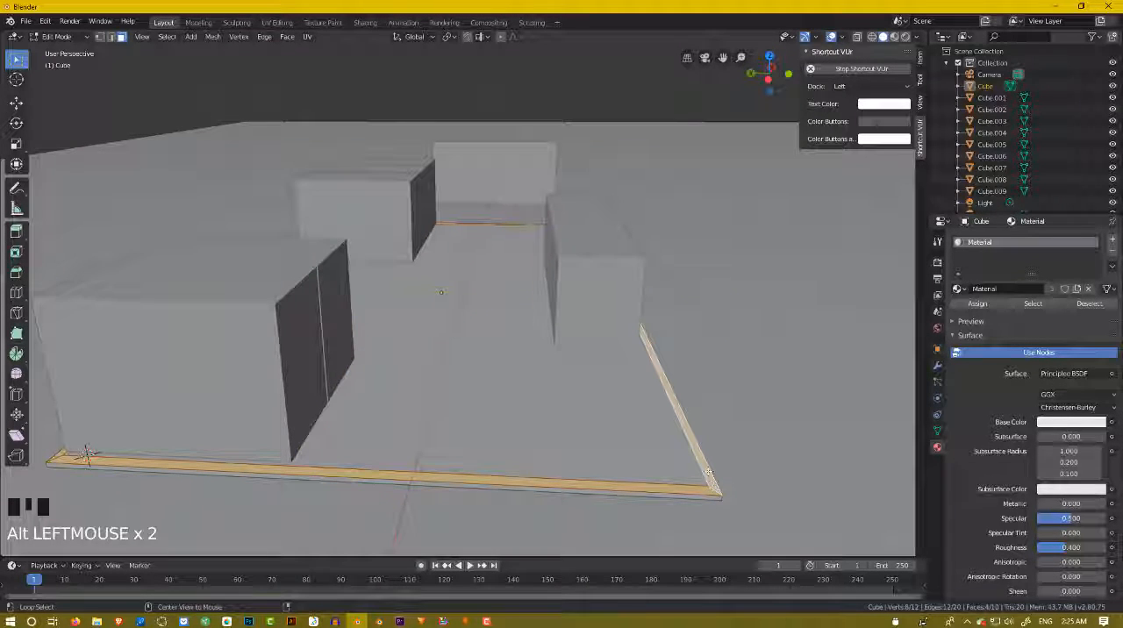
# Try extruding the floor's border faces upward about 0.6 m as surrounding walls, and undo the extrusion.
pyautogui.moveTo(708, 472); pyautogui.dragTo(629, 468, button='middle')
pyautogui.scroll(2, 629, 468)
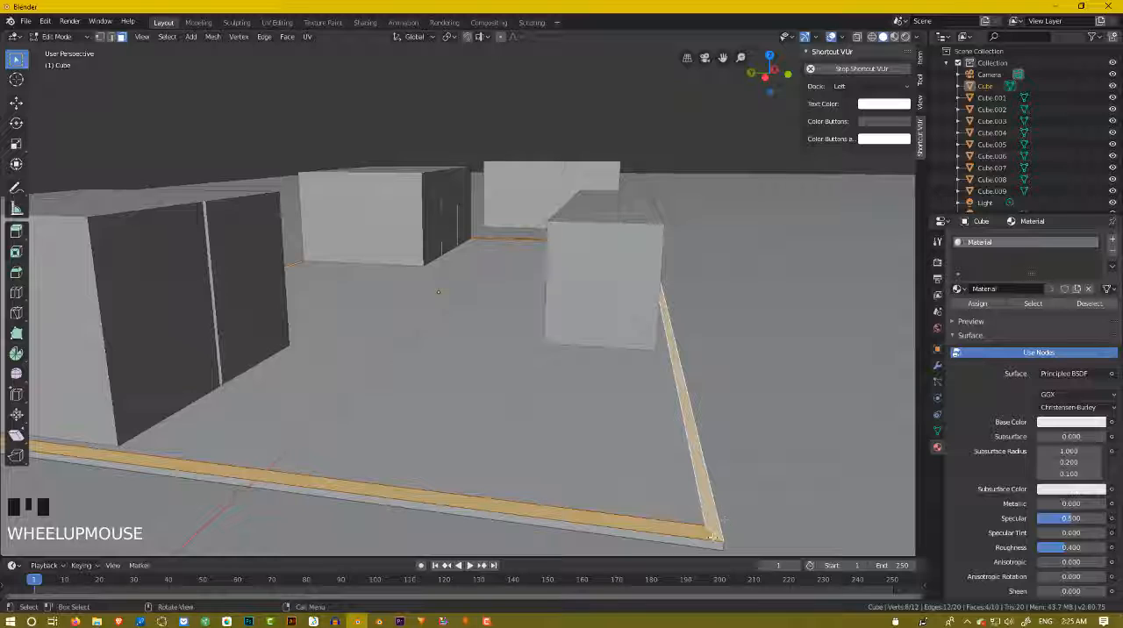
pyautogui.scroll(-3, 713, 535)
pyautogui.moveTo(713, 535); pyautogui.dragTo(214, 239, button='middle')
pyautogui.scroll(2, 586, 501)
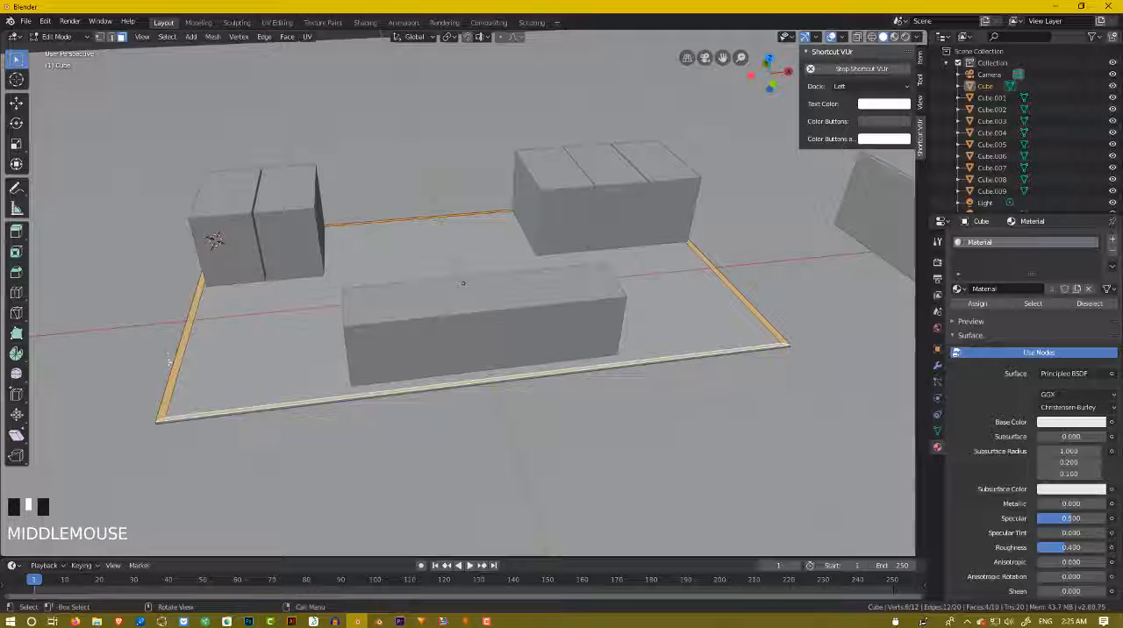
pyautogui.moveTo(285, 379); pyautogui.dragTo(375, 391, button='middle')
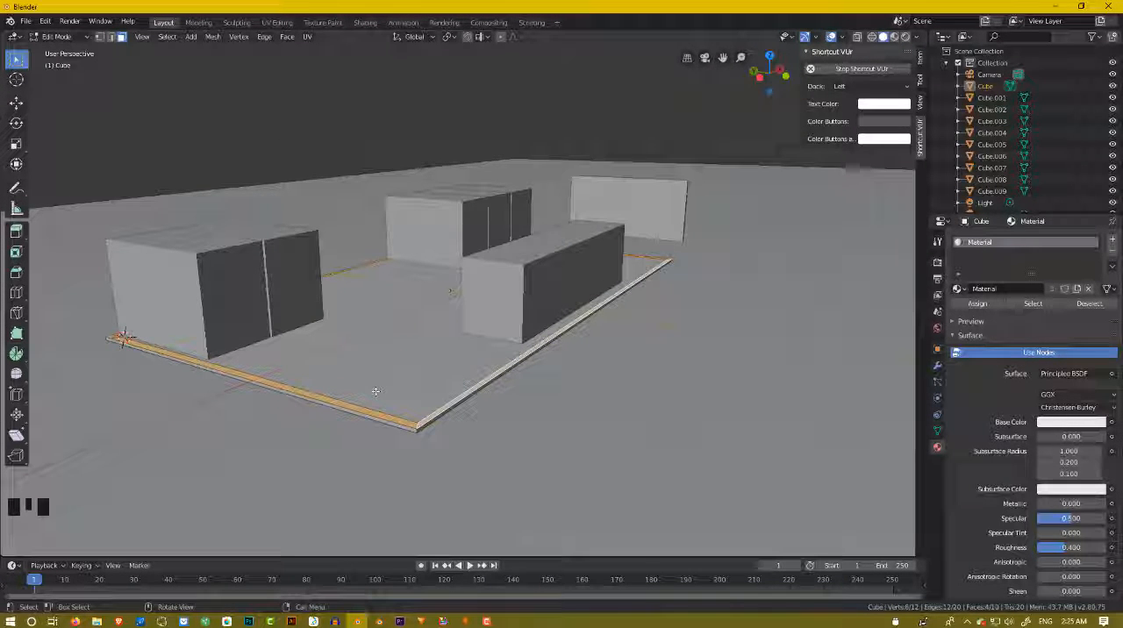
pyautogui.press('e')
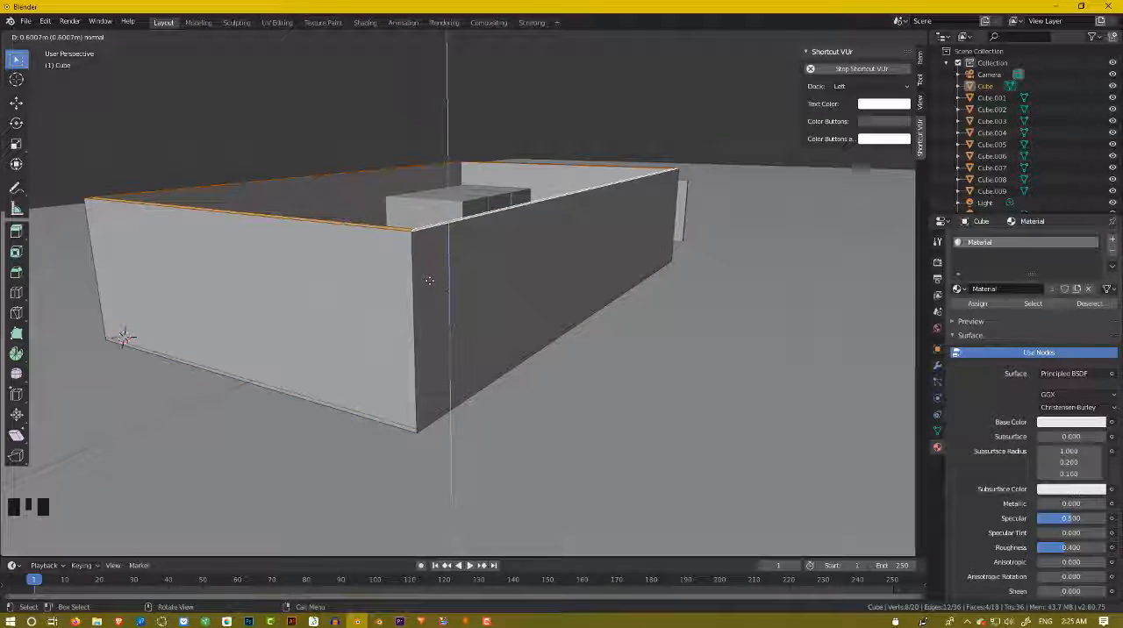
pyautogui.click(428, 280)
pyautogui.moveTo(514, 305); pyautogui.dragTo(573, 310, button='middle')
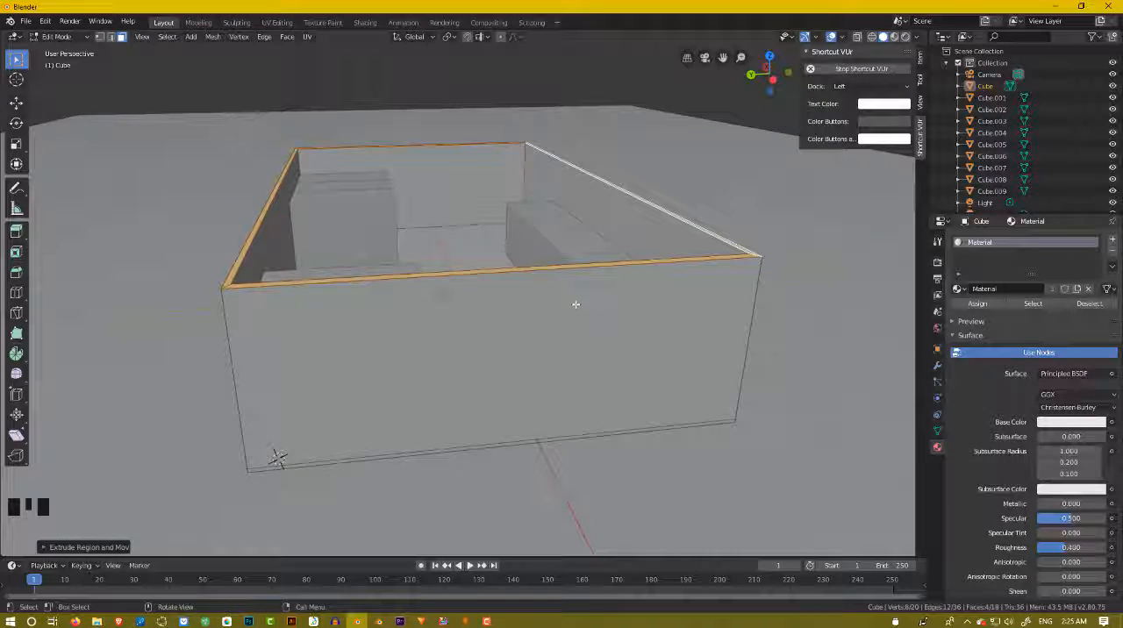
pyautogui.moveTo(636, 339); pyautogui.dragTo(612, 346, button='middle')
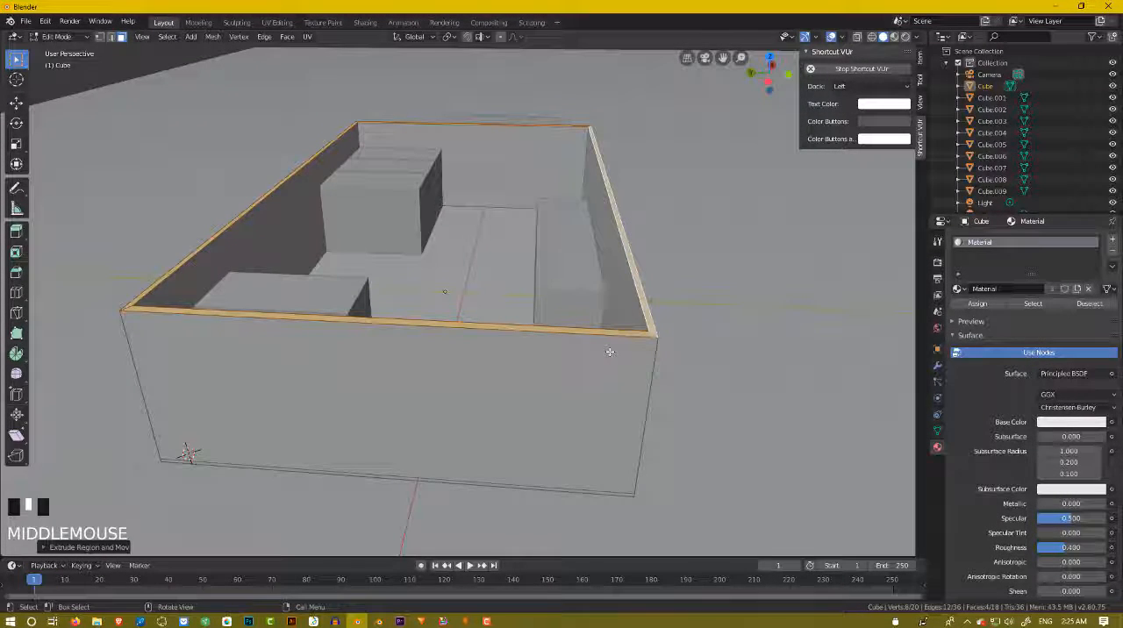
pyautogui.hotkey('ctrl', 'z')
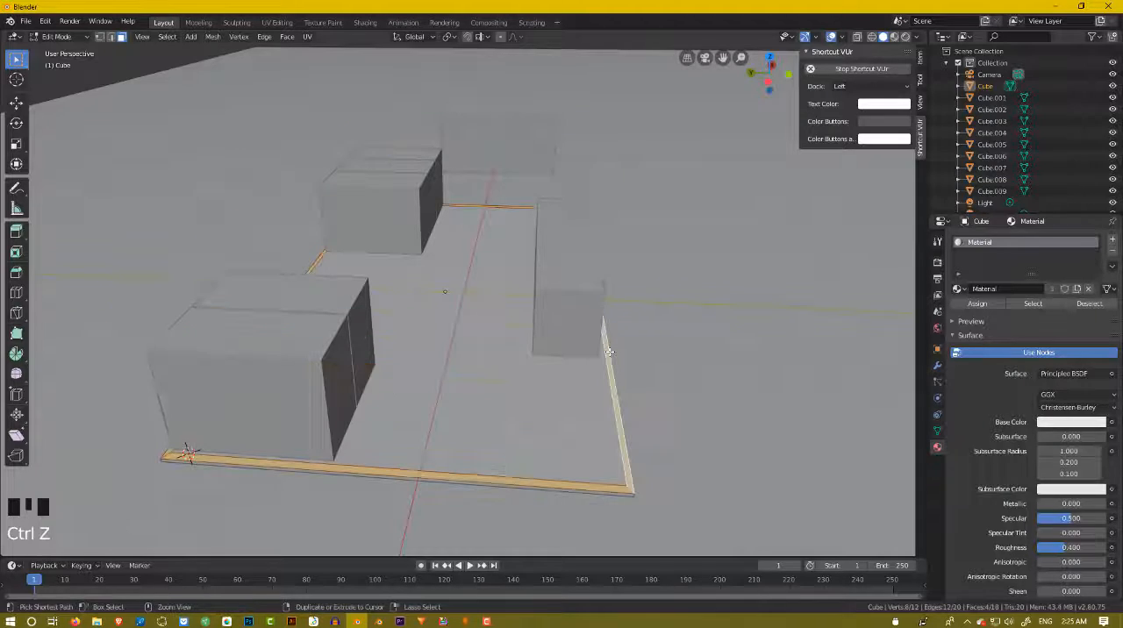
pyautogui.scroll(2, 592, 416)
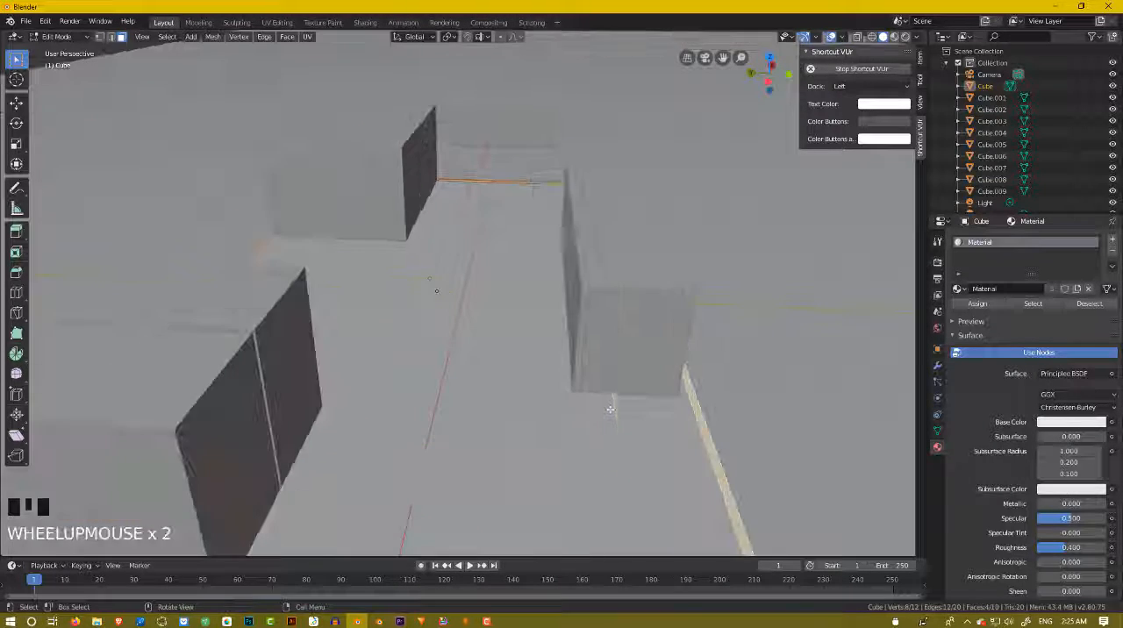
pyautogui.moveTo(608, 401); pyautogui.dragTo(579, 384, button='middle')
pyautogui.scroll(-3, 587, 386)
pyautogui.scroll(2, 557, 379)
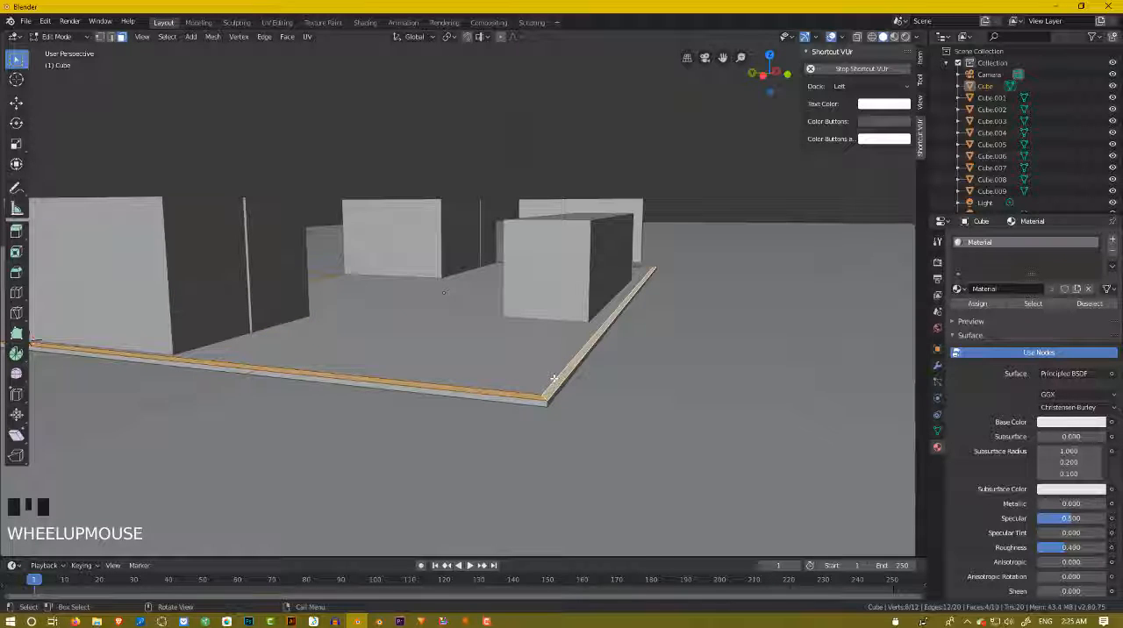
# Extrude the floor's border faces in place without offset, separate them into their own object, and select it in Object Mode.
pyautogui.press('e')
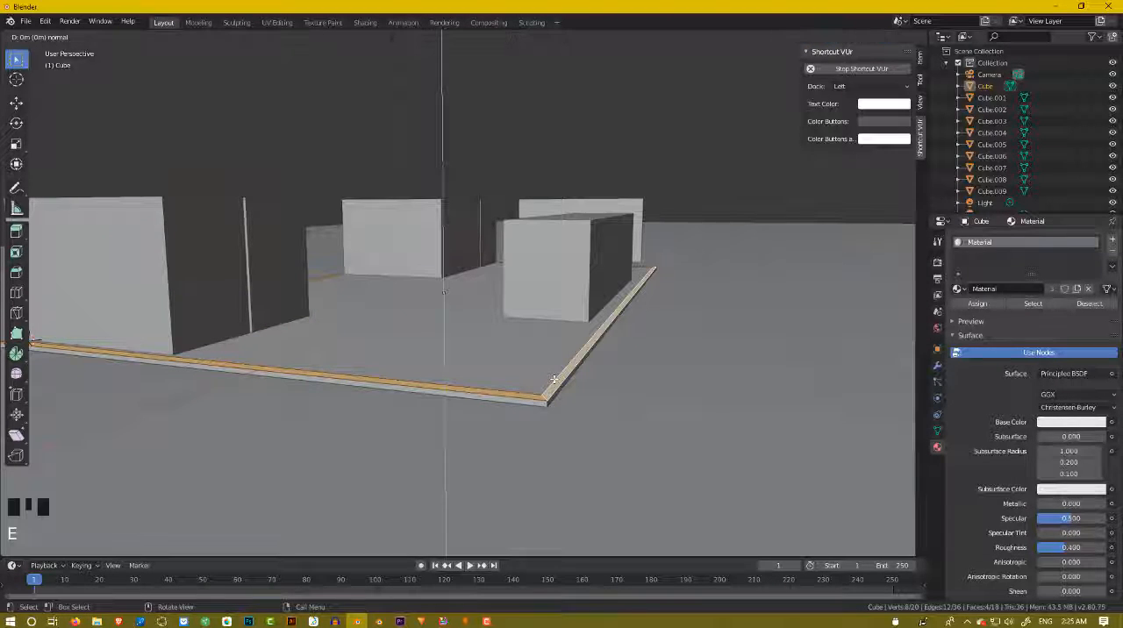
pyautogui.rightClick(553, 379)
pyautogui.scroll(2, 556, 377)
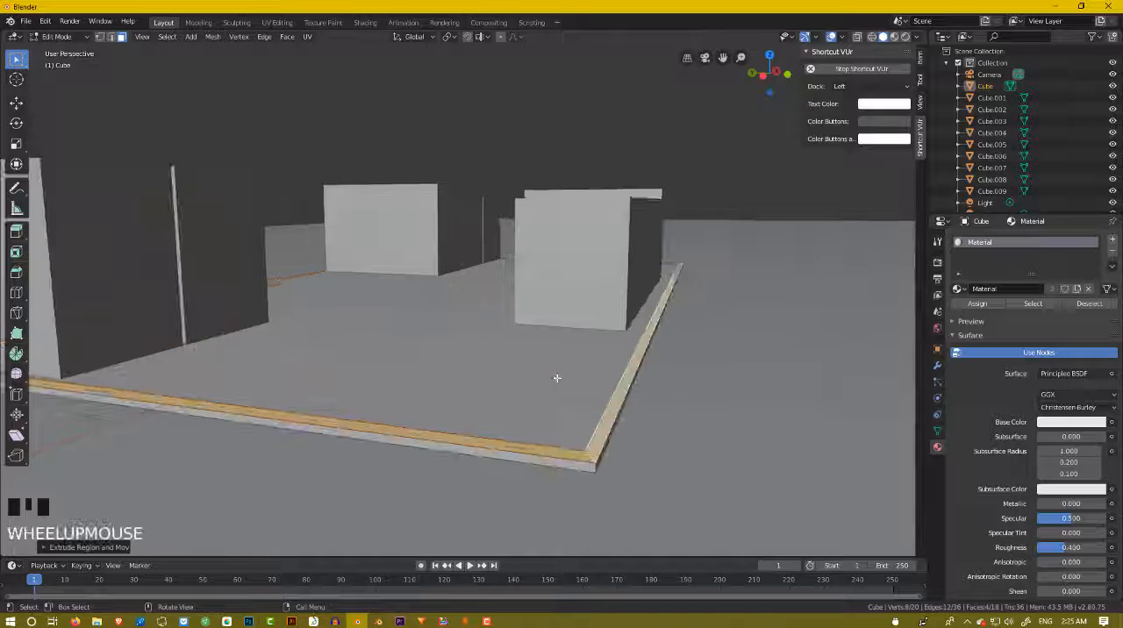
pyautogui.scroll(-2, 657, 383)
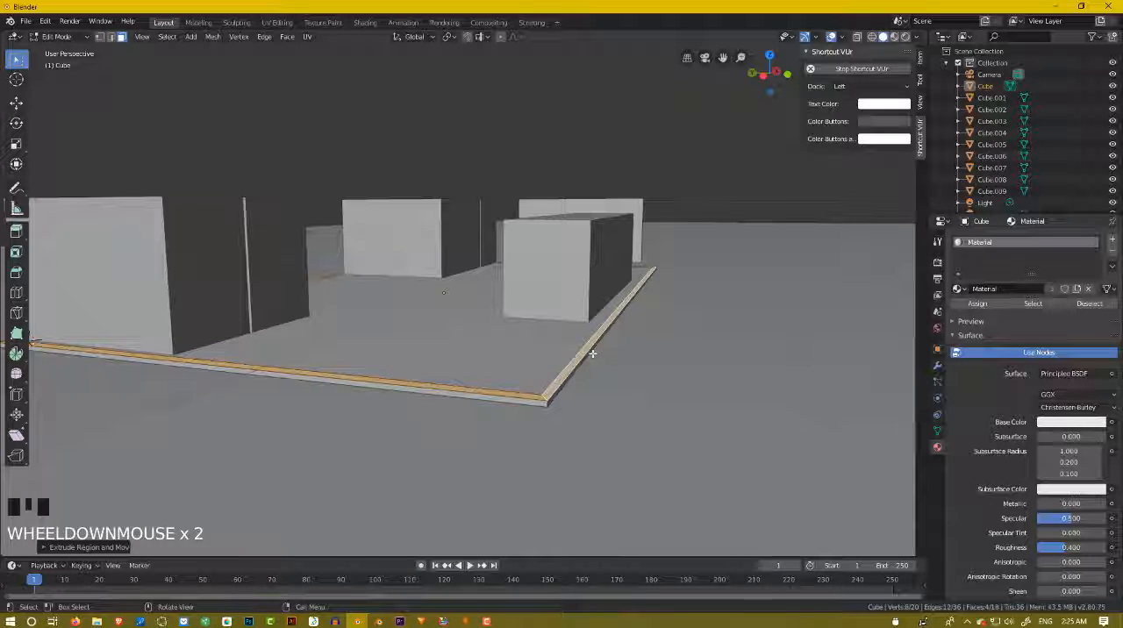
pyautogui.press('p')
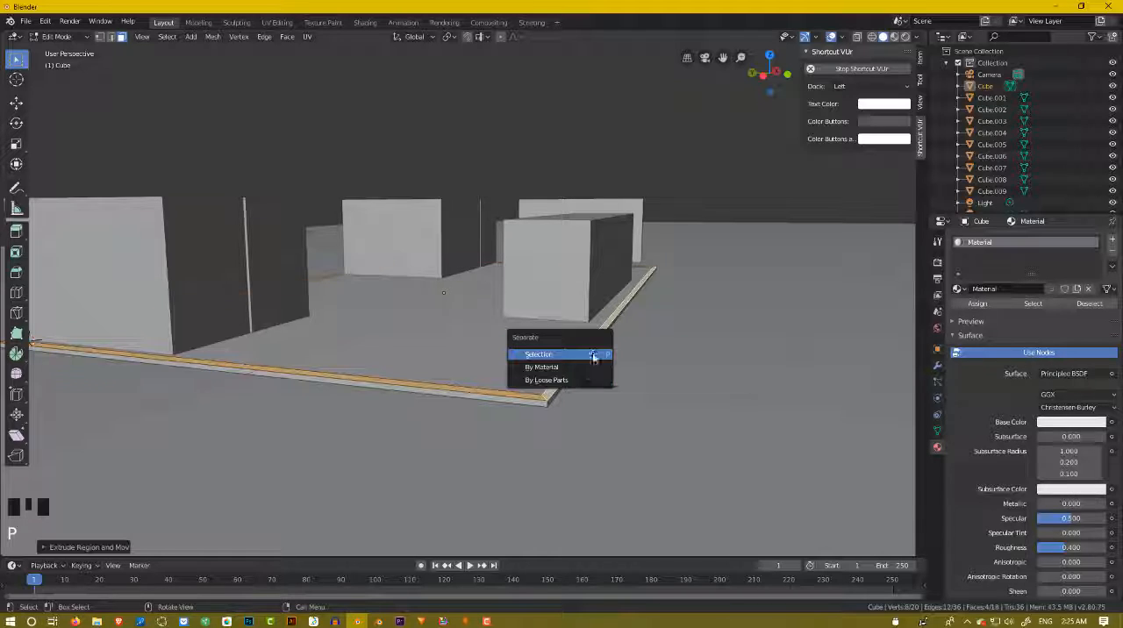
pyautogui.click(592, 355)
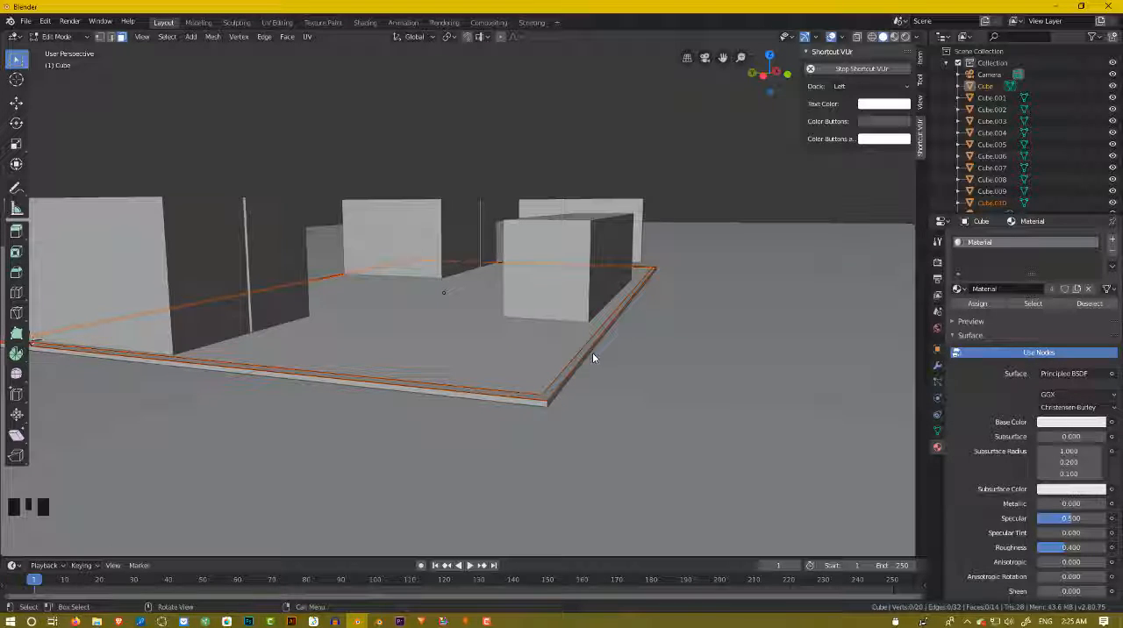
pyautogui.press('Tab')
pyautogui.click(581, 360)
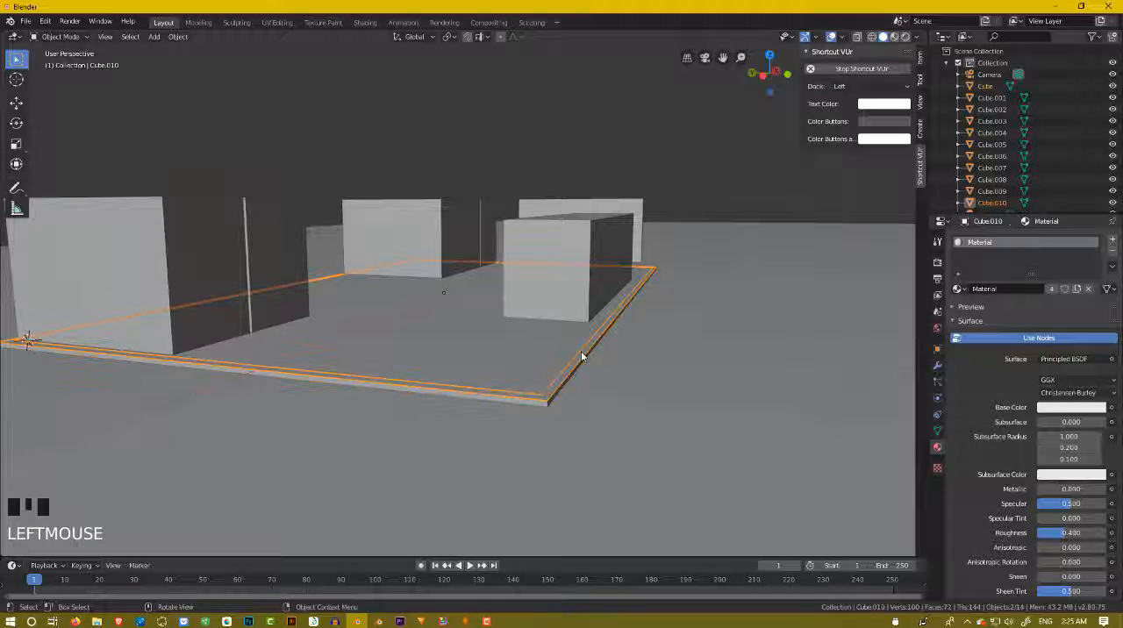
# Try moving the separated border object 1 m along X, and undo the move.
pyautogui.press('g')
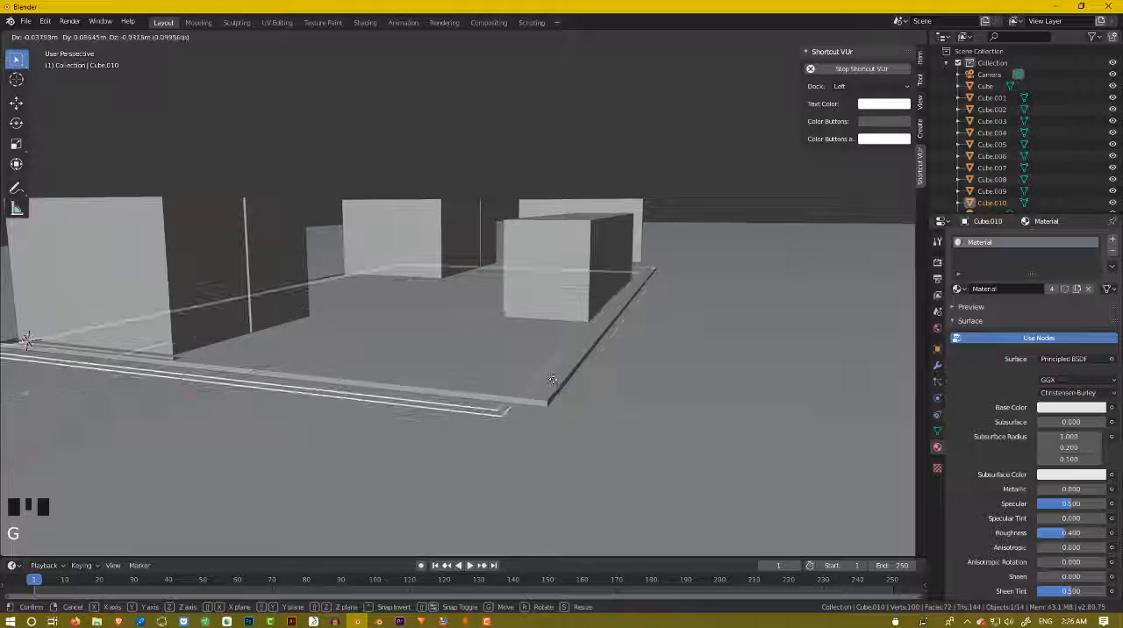
pyautogui.press('1')
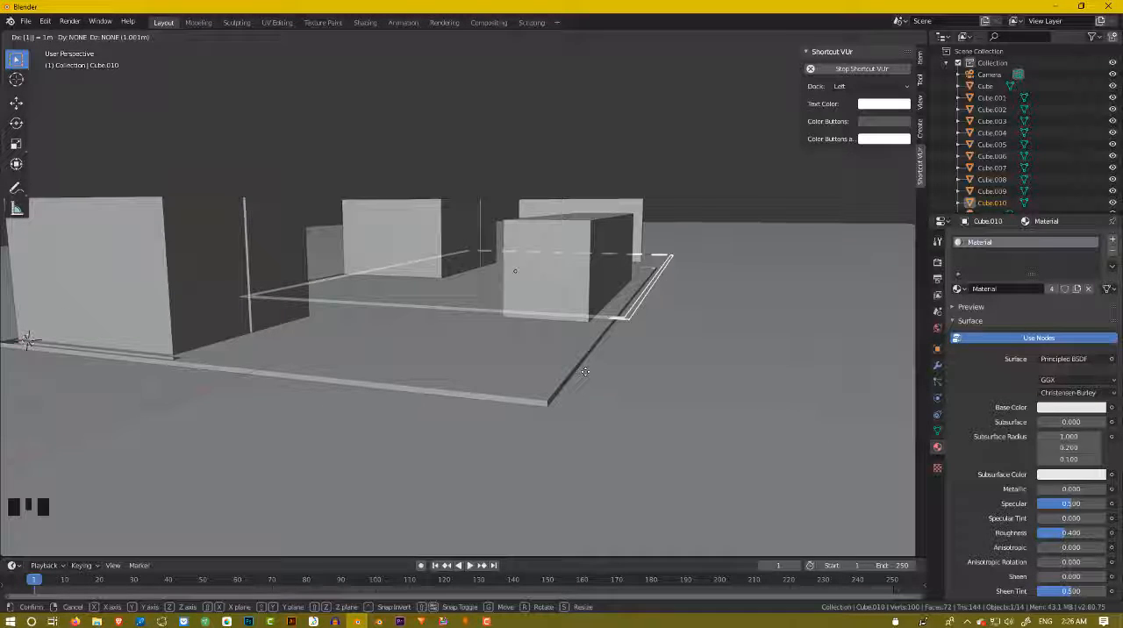
pyautogui.click(584, 372)
pyautogui.moveTo(583, 371); pyautogui.dragTo(620, 374, button='middle')
pyautogui.scroll(-3, 642, 364)
pyautogui.scroll(3, 642, 364)
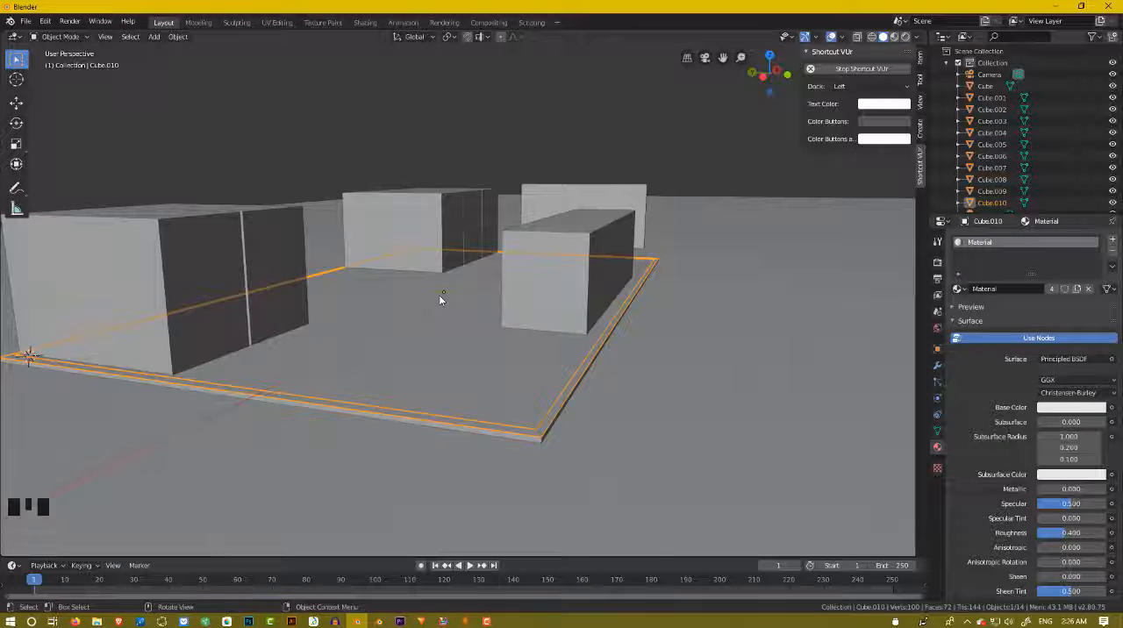
# Enter Edit Mode on the separated border object and select its loop of four narrow faces.
pyautogui.click(432, 318)
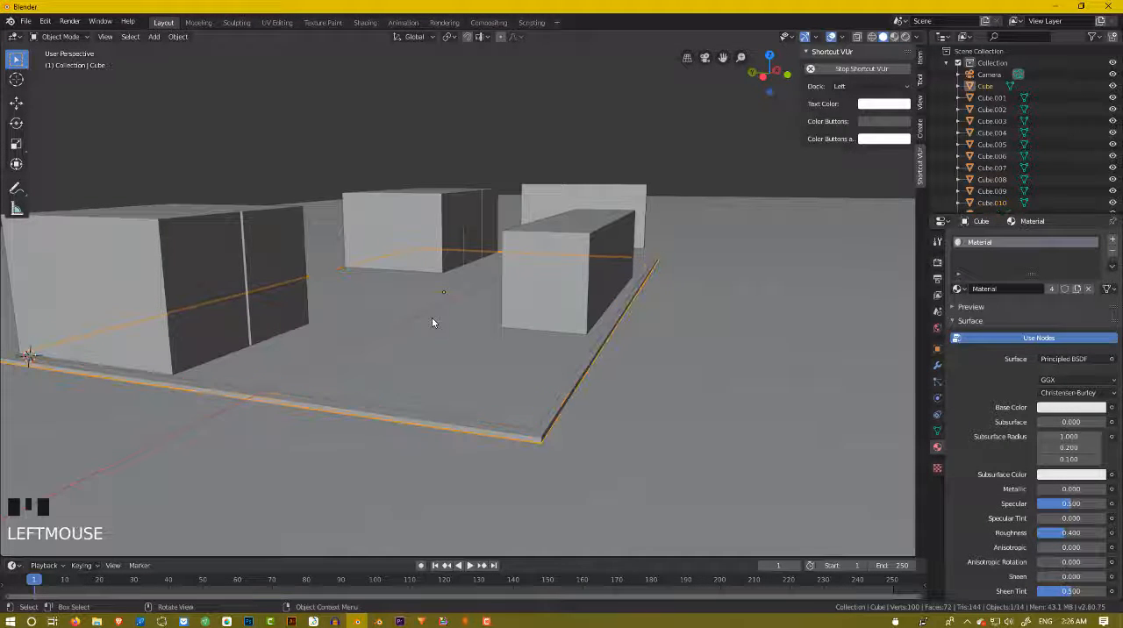
pyautogui.click(592, 363)
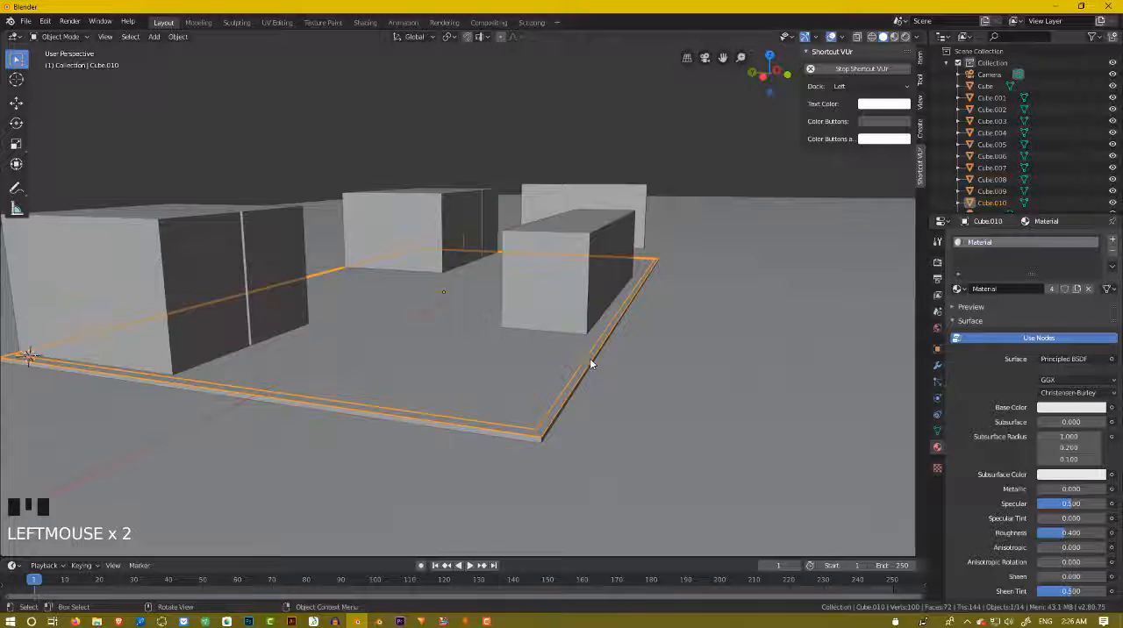
pyautogui.press('Tab')
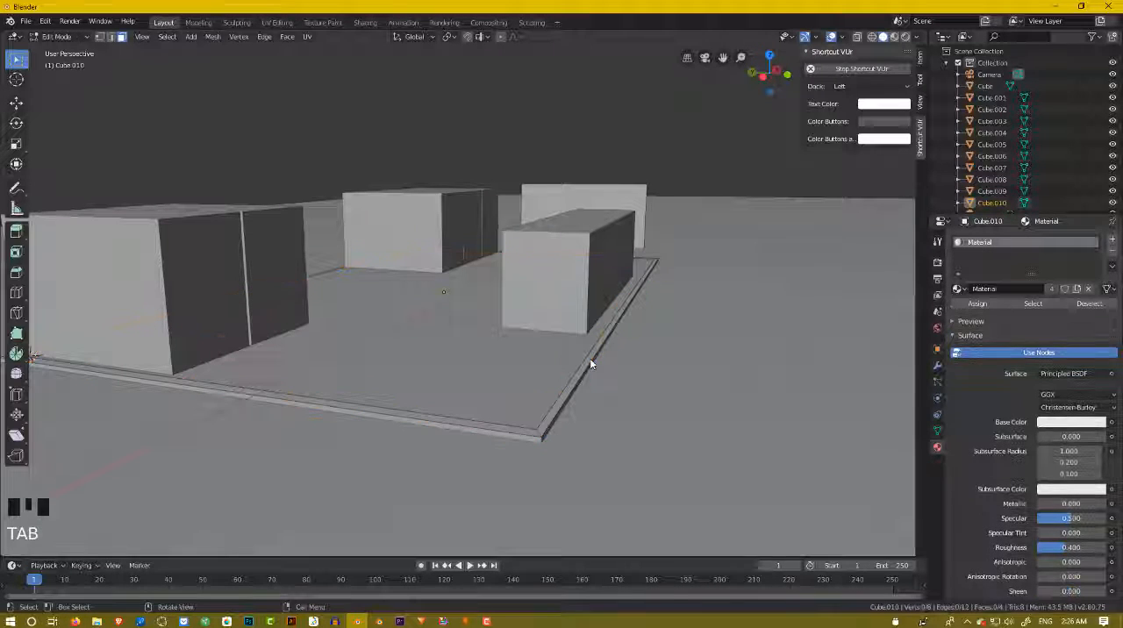
pyautogui.click(590, 357)
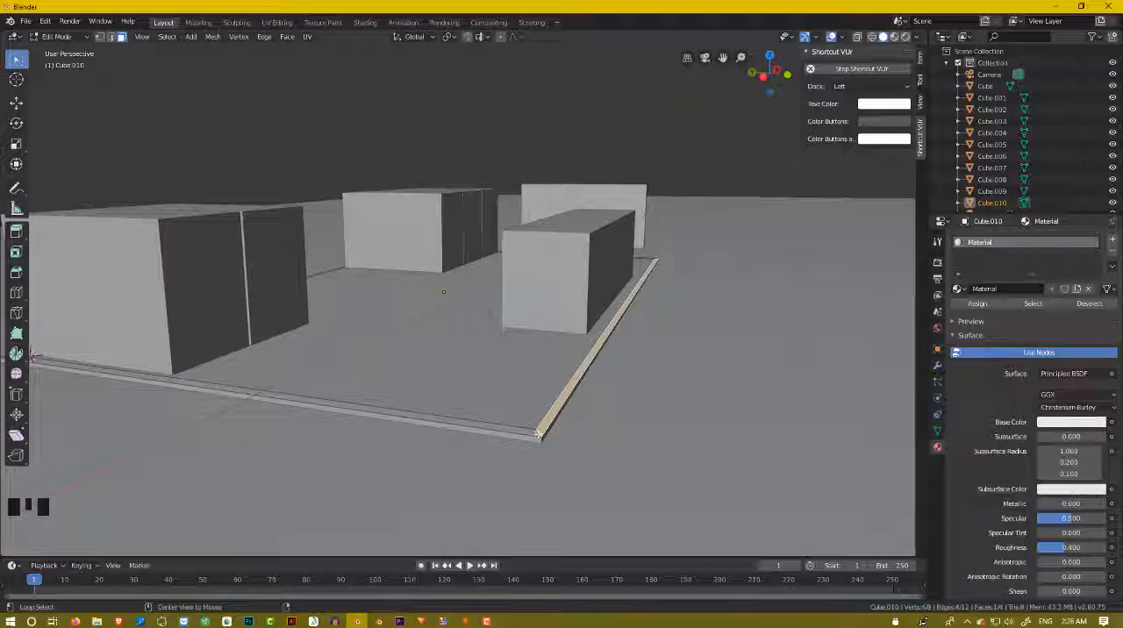
pyautogui.keyDown('alt'); pyautogui.click(538, 432); pyautogui.keyUp('alt')
pyautogui.scroll(-2, 538, 433)
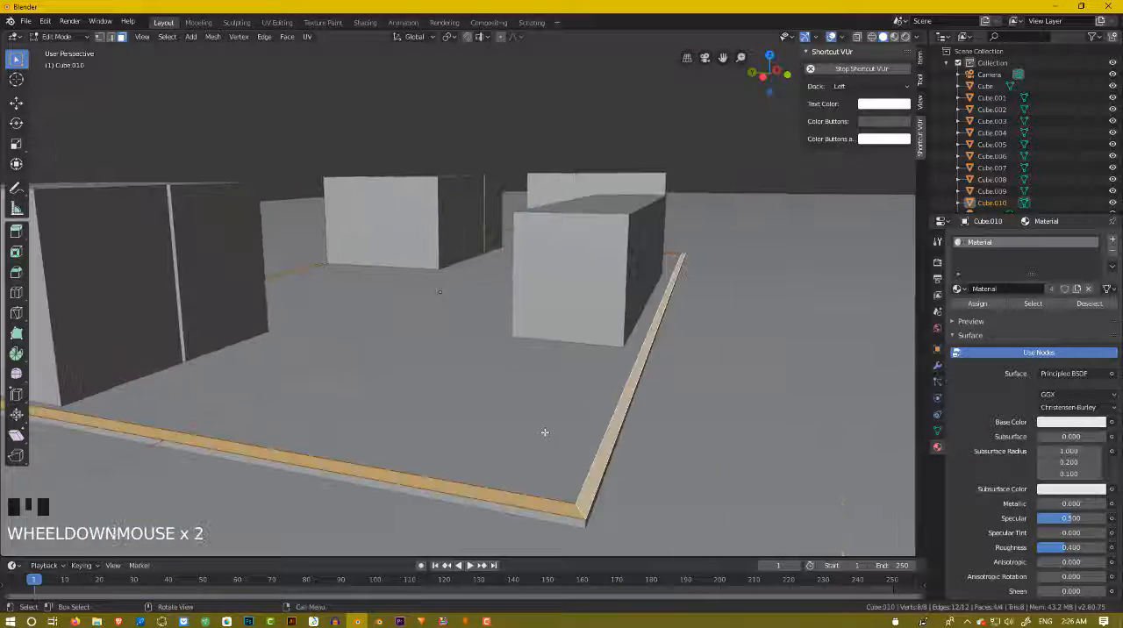
pyautogui.scroll(-1, 270, 433)
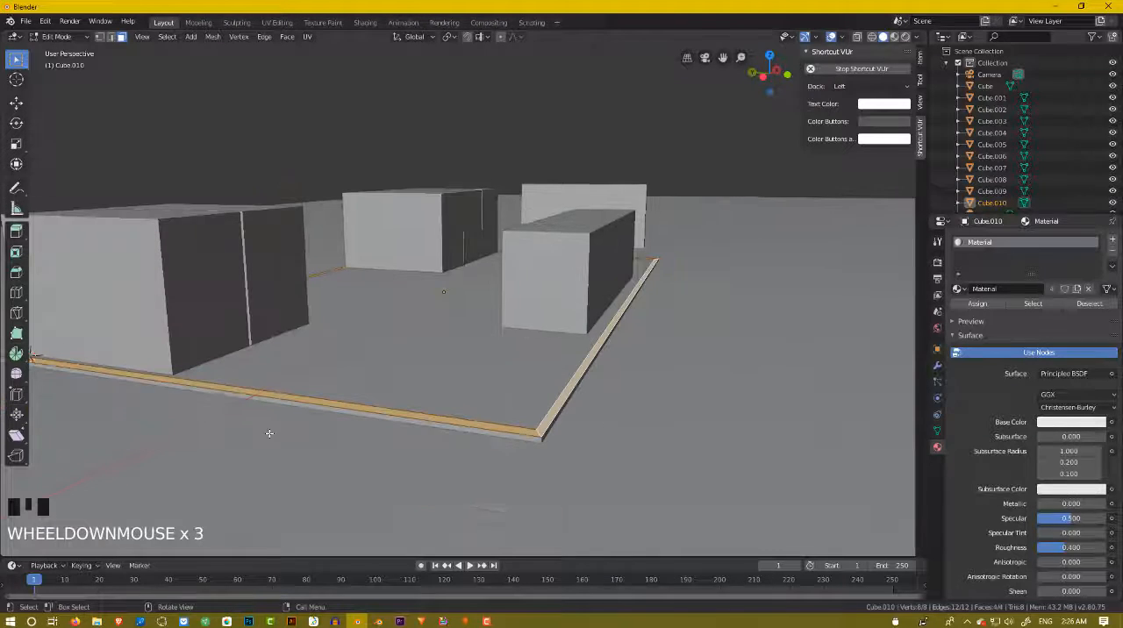
# Extrude the border's faces upward about 0.5 m to form the surrounding walls.
pyautogui.press('e')
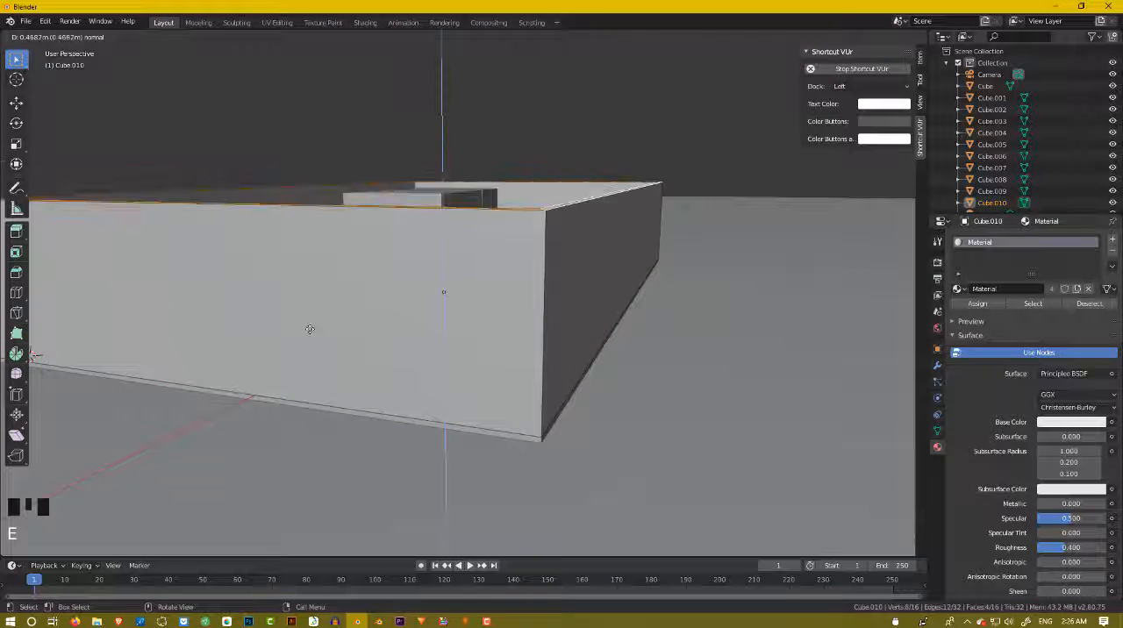
pyautogui.click(314, 318)
pyautogui.moveTo(315, 318); pyautogui.dragTo(364, 310, button='middle')
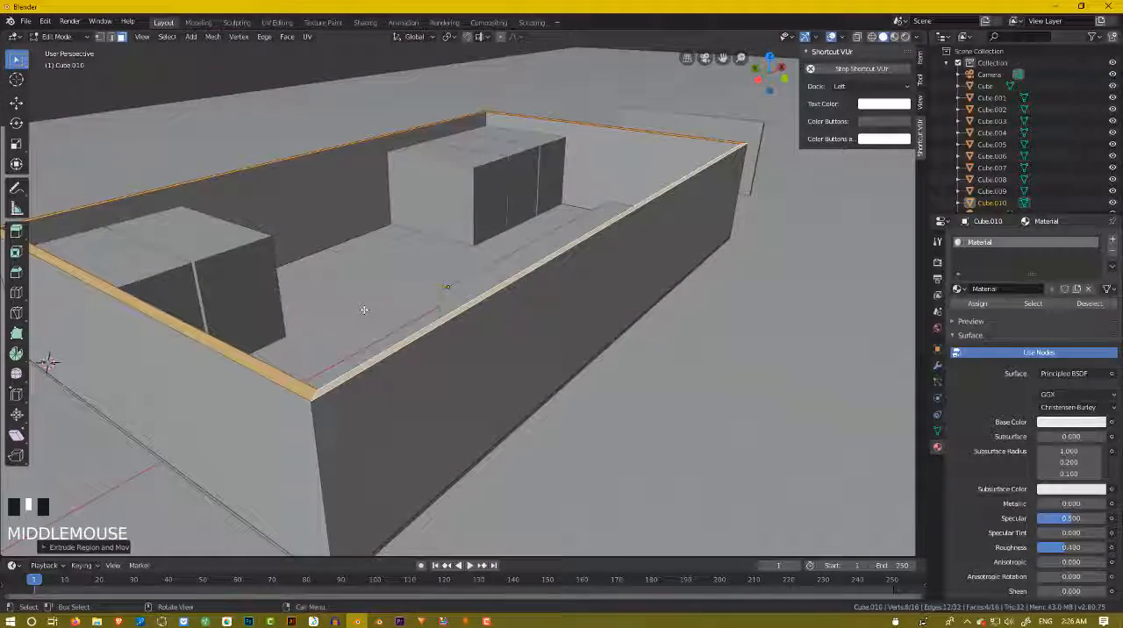
pyautogui.press('e')
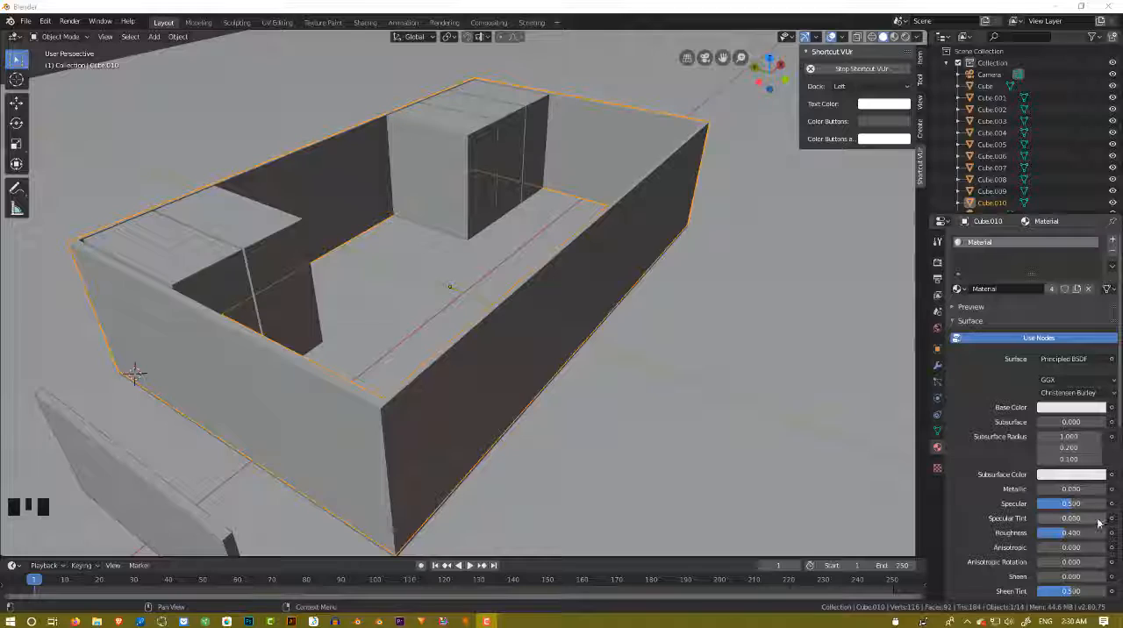
# Place the 3D cursor at the inner top corner of the cube row beside the near end wall.
pyautogui.scroll(-2, 781, 420)
pyautogui.moveTo(439, 369); pyautogui.dragTo(246, 320, button='middle')
pyautogui.scroll(2, 317, 363)
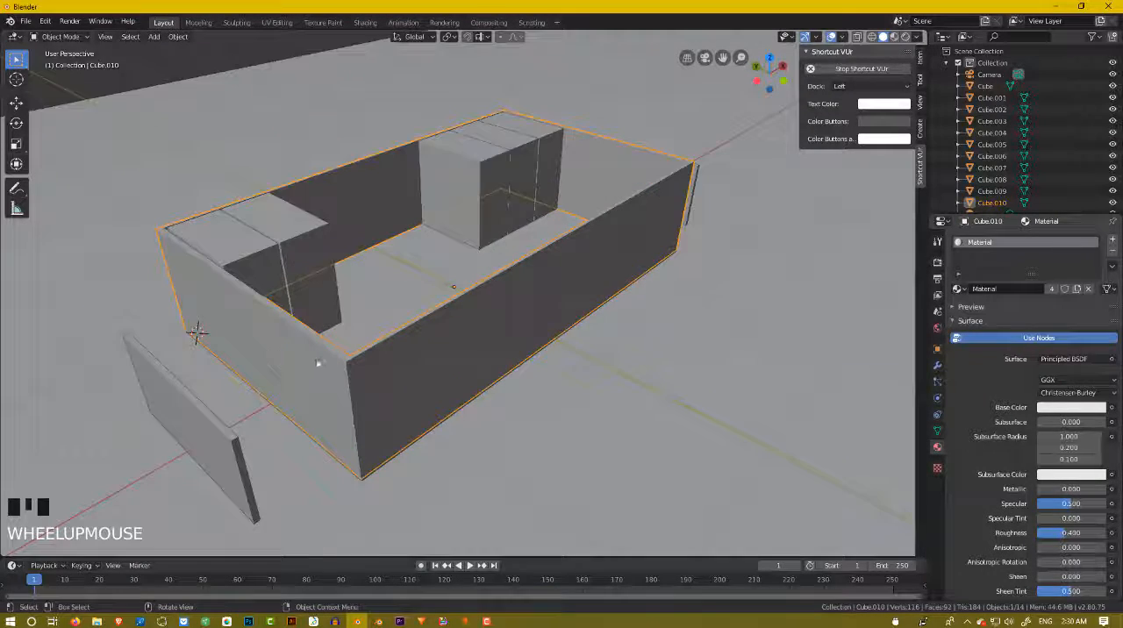
pyautogui.scroll(2, 248, 391)
pyautogui.scroll(-2, 249, 391)
pyautogui.moveTo(248, 392)
pyautogui.mouseDown(button='middle')
pyautogui.moveTo(276, 380)
pyautogui.moveTo(250, 381)
pyautogui.mouseUp(button='middle')
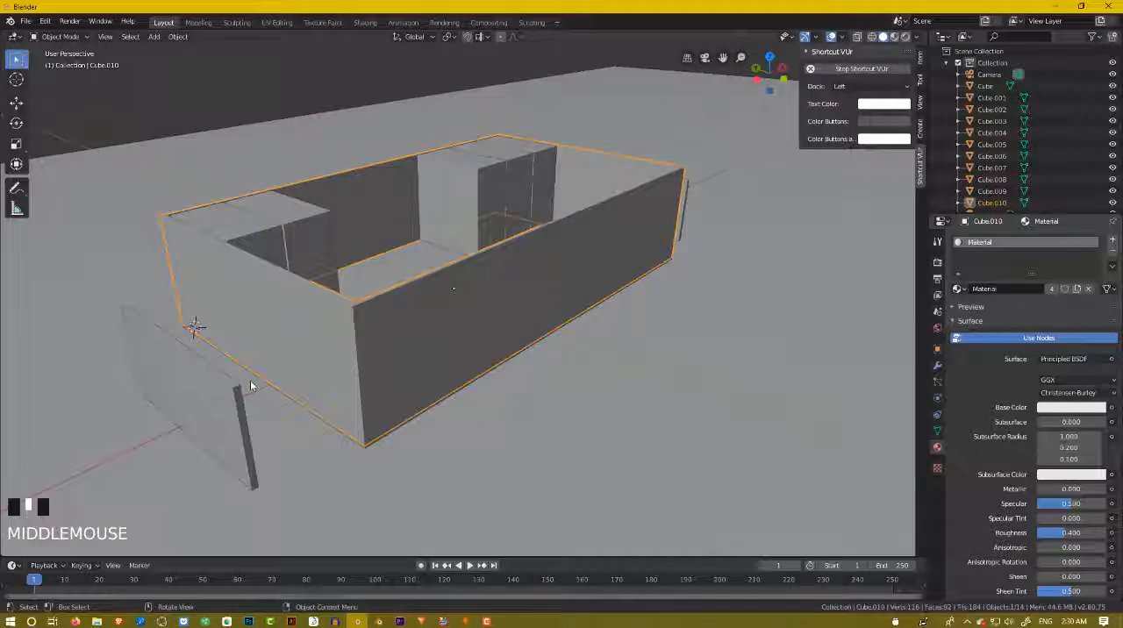
pyautogui.scroll(-2, 381, 321)
pyautogui.moveTo(380, 321); pyautogui.dragTo(375, 336, button='middle')
pyautogui.scroll(2, 465, 186)
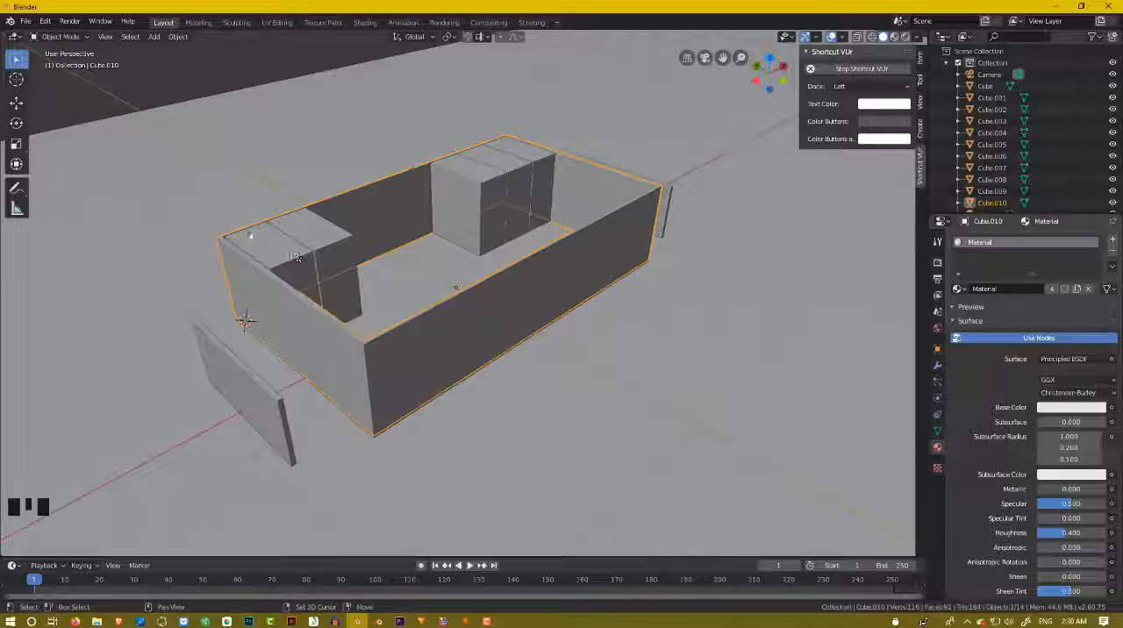
pyautogui.keyDown('shift'); pyautogui.rightClick(348, 230); pyautogui.keyUp('shift')
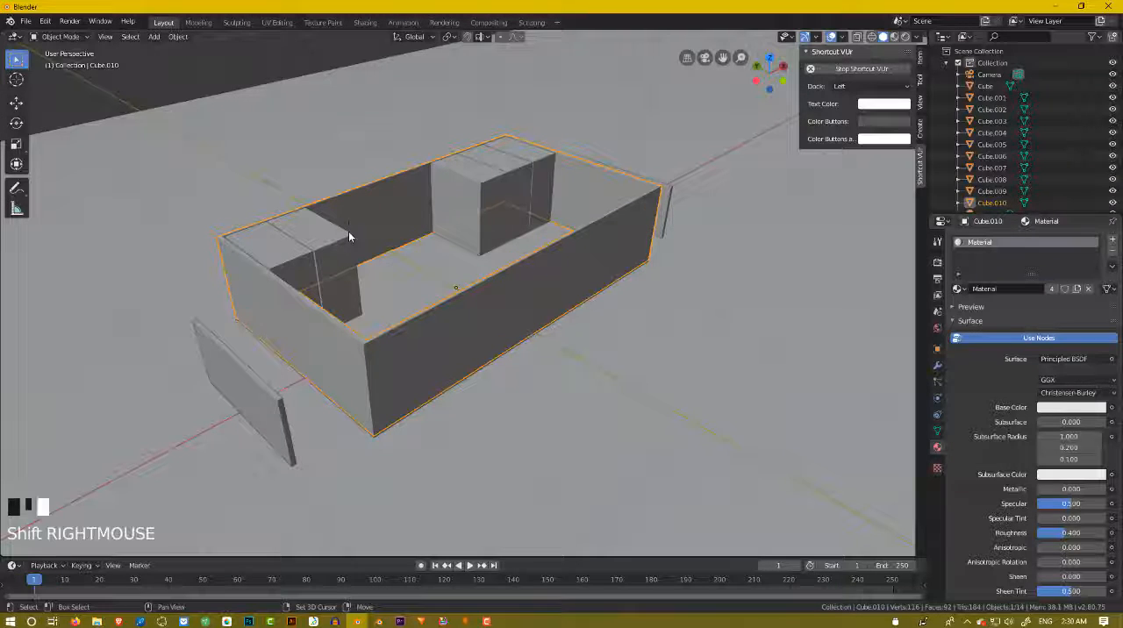
# Add a plane at the 3D cursor and move it horizontally about 1.3 m over the far part of the room.
pyautogui.moveTo(348, 230); pyautogui.dragTo(377, 230, button='middle')
pyautogui.scroll(3, 376, 231)
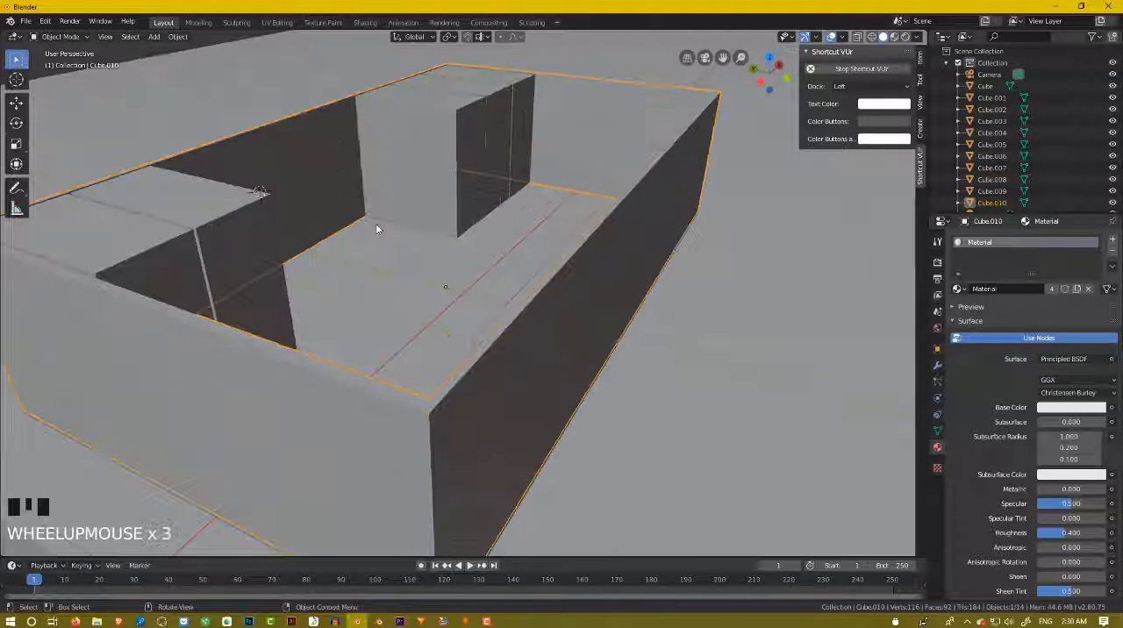
pyautogui.scroll(-2, 381, 233)
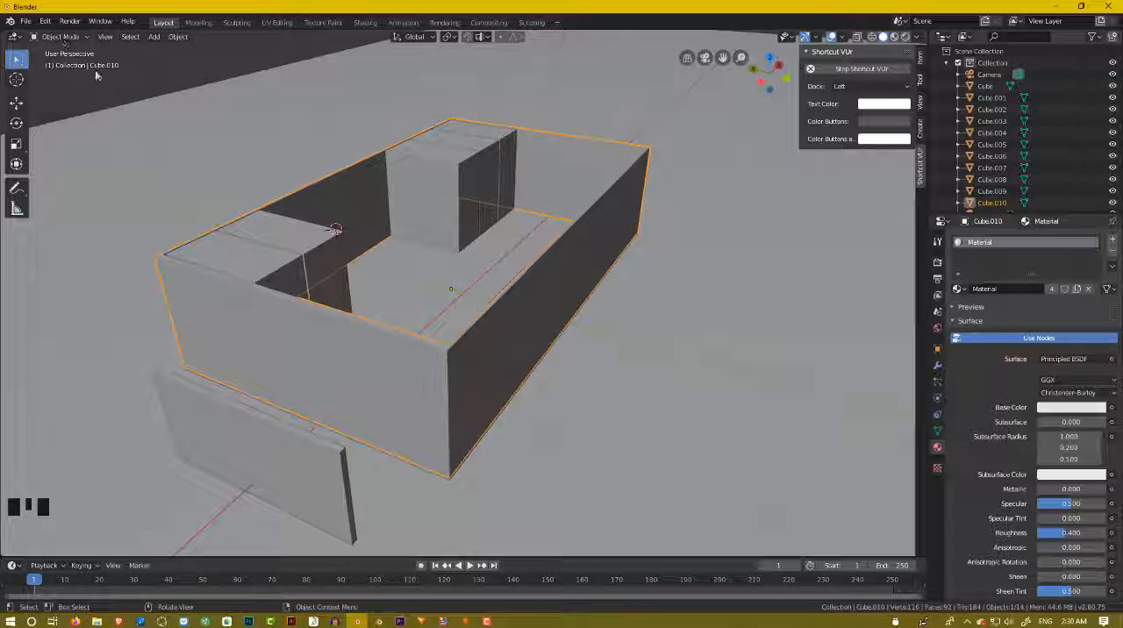
pyautogui.hotkey('shift', 'a')
pyautogui.moveTo(106, 91)
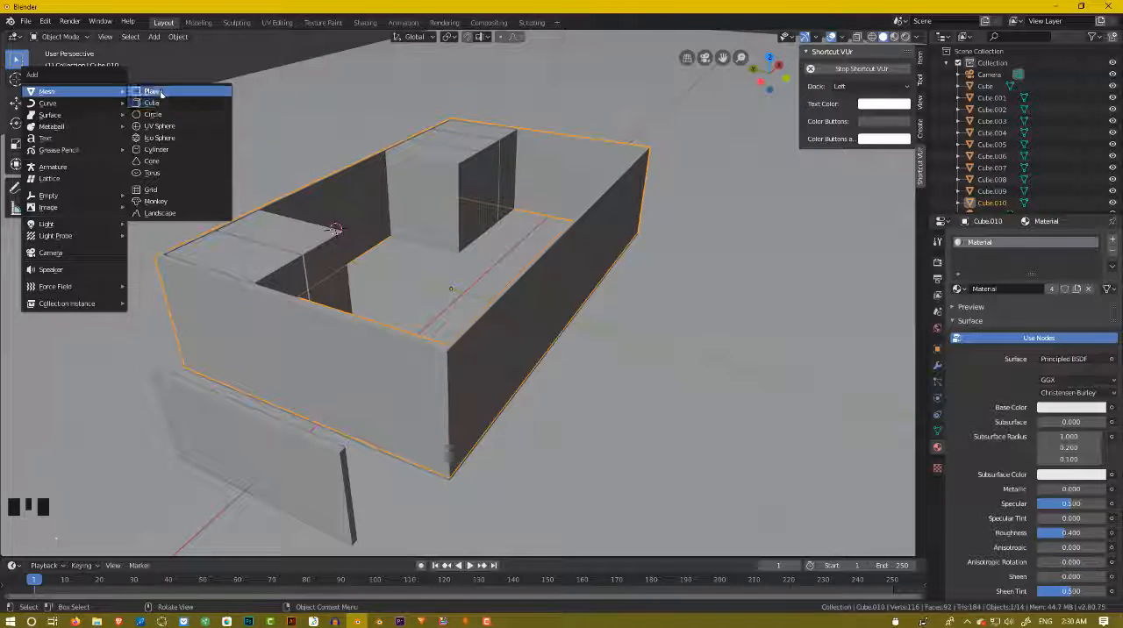
pyautogui.click(156, 91)
pyautogui.moveTo(284, 148); pyautogui.dragTo(343, 142, button='middle')
pyautogui.press('g')
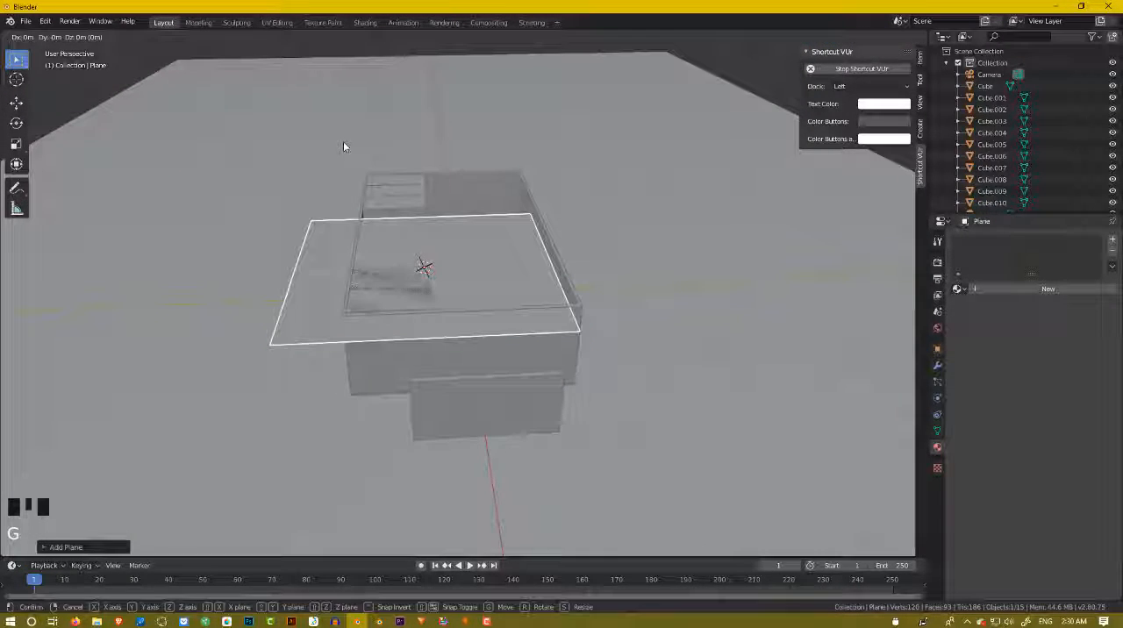
pyautogui.hotkey('shift', 'z')
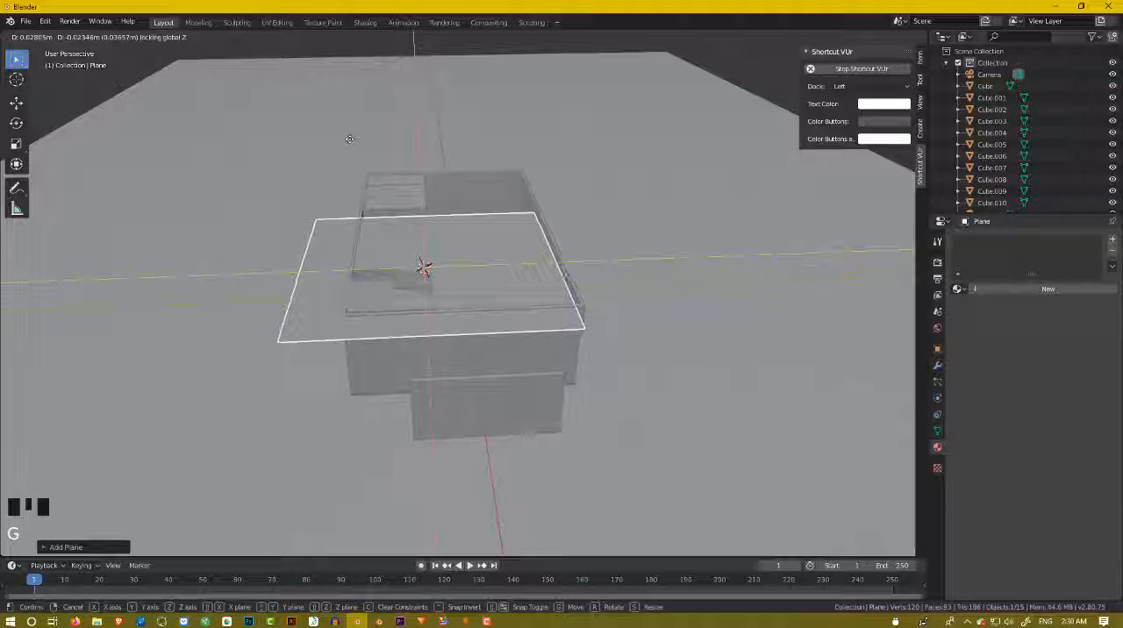
pyautogui.click(389, 85)
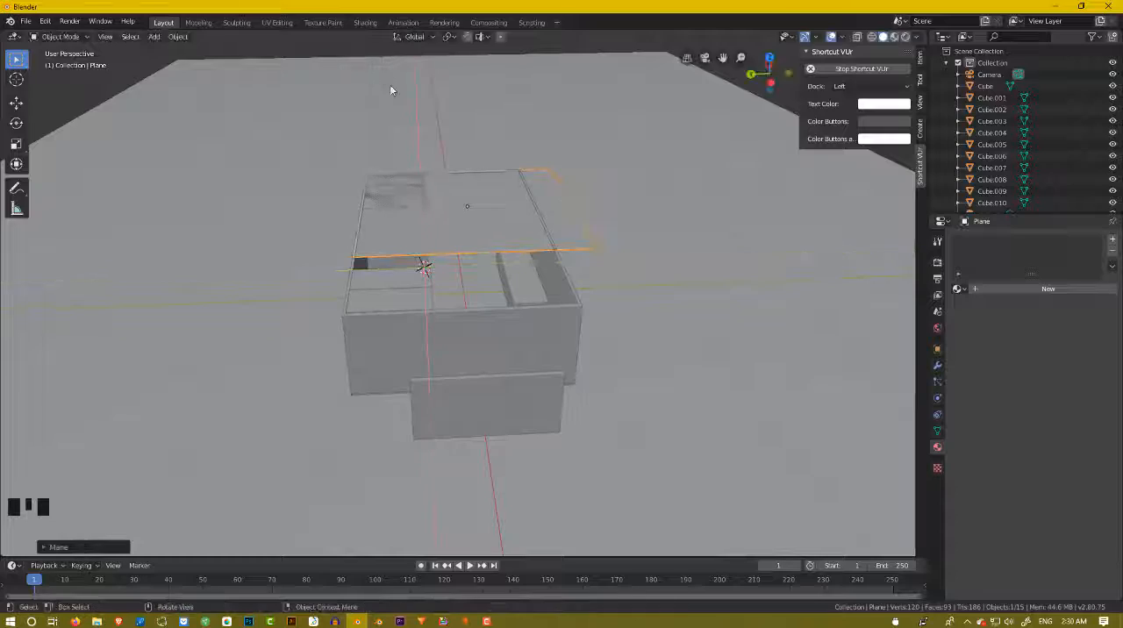
# Scale the plane along Y to about 0.9 and shift it horizontally to fit the room's width.
pyautogui.moveTo(389, 84); pyautogui.dragTo(479, 202, button='middle')
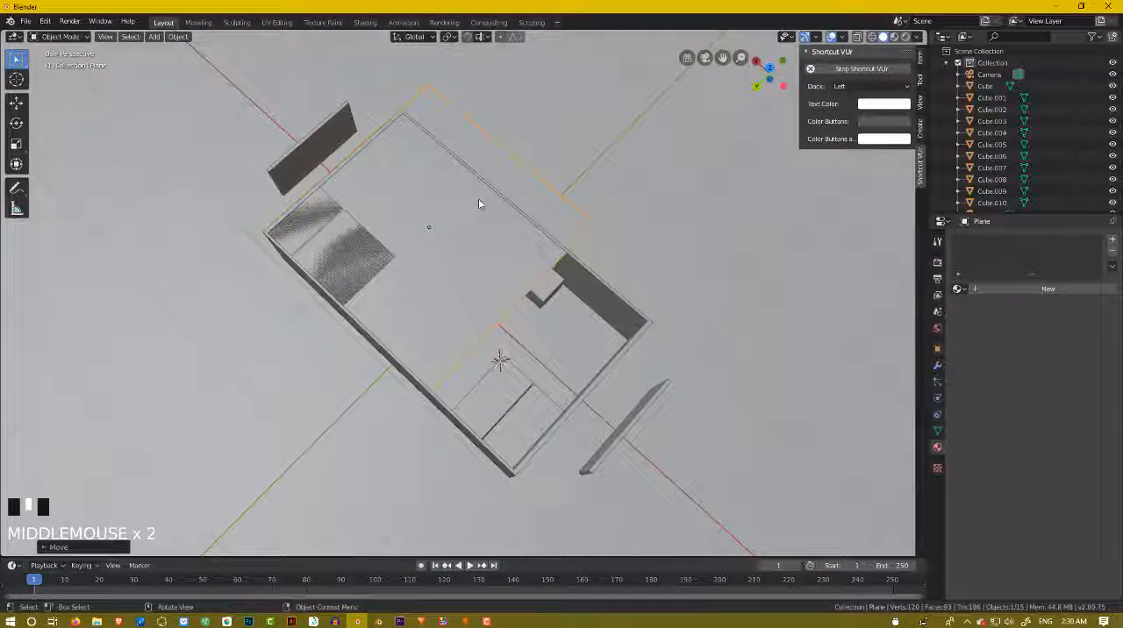
pyautogui.press('s')
pyautogui.press('x')
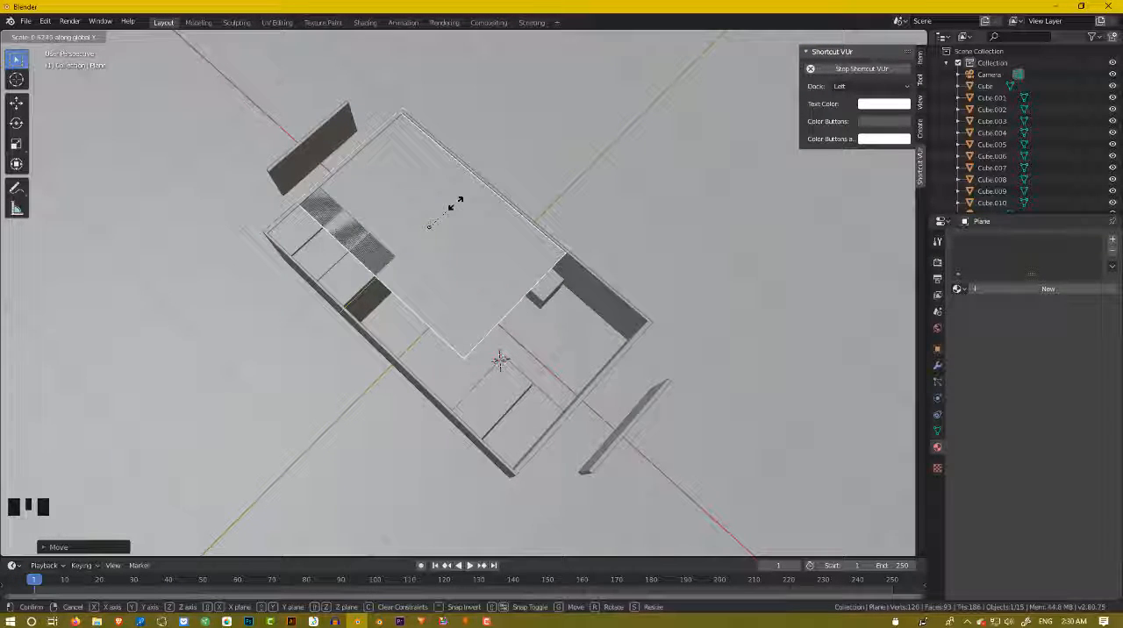
pyautogui.press('y')
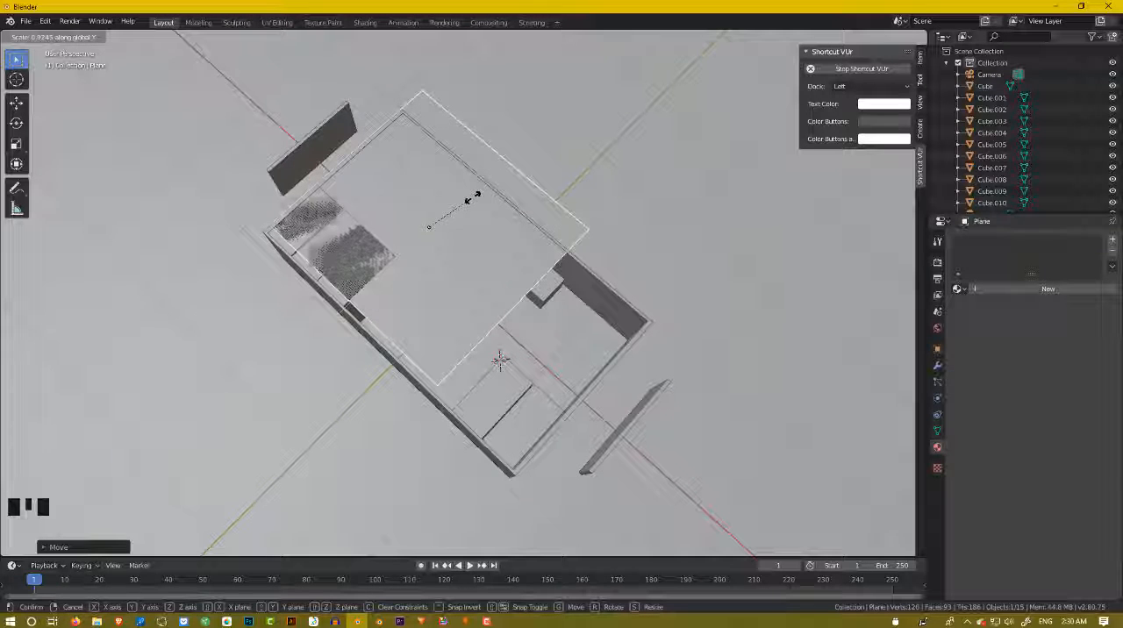
pyautogui.press('g')
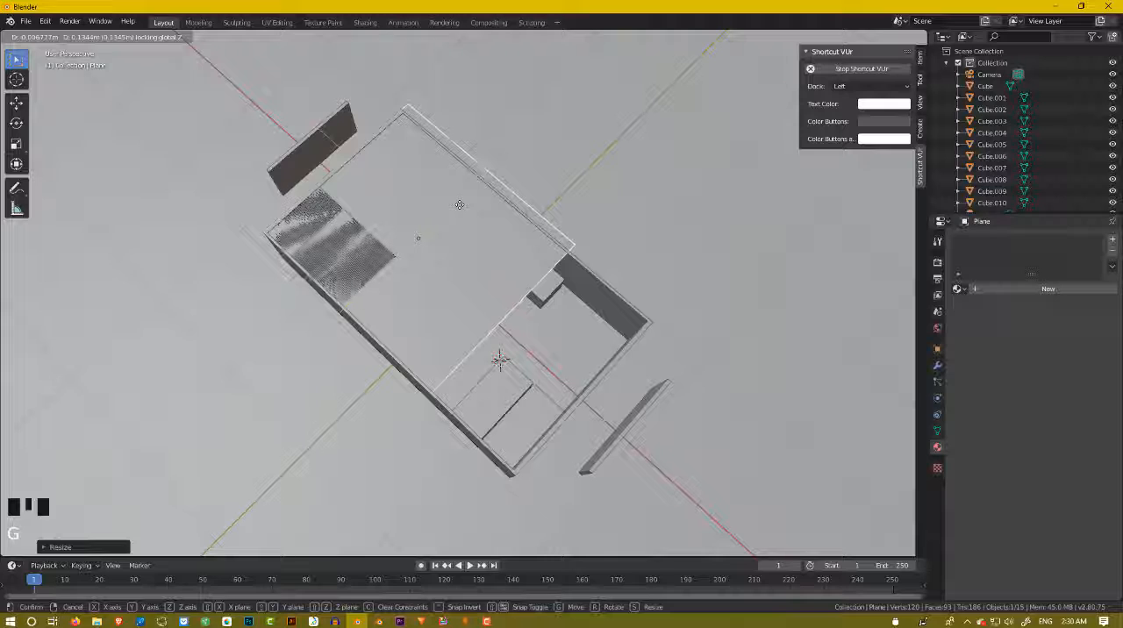
pyautogui.click(462, 209)
# Stretch the plane along X to roughly the length of the walled room.
pyautogui.press('s')
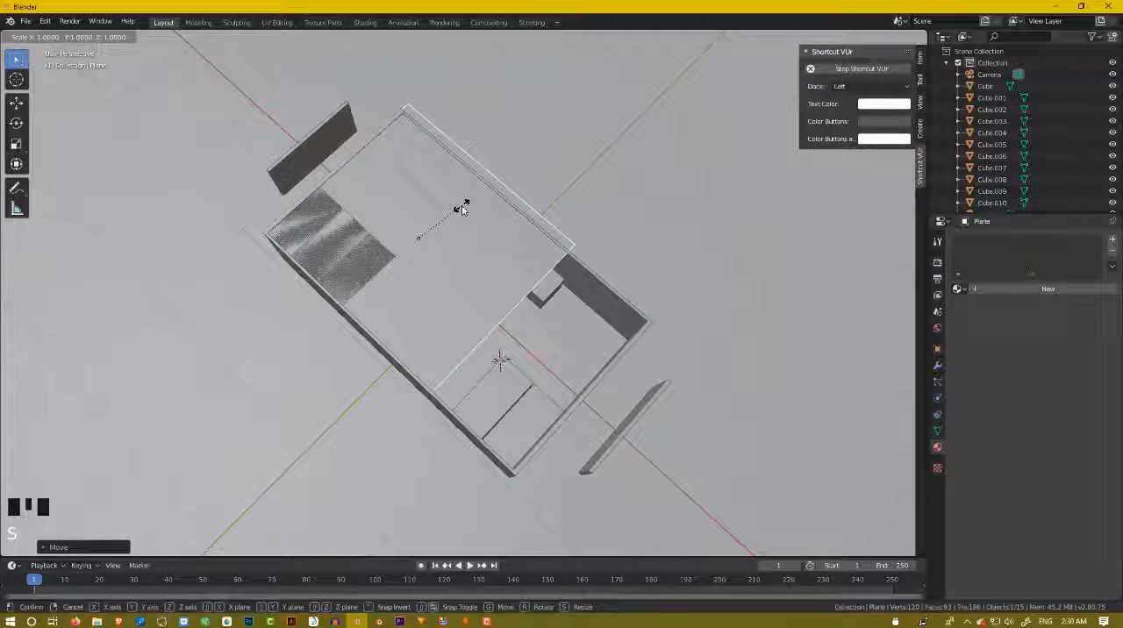
pyautogui.press('x')
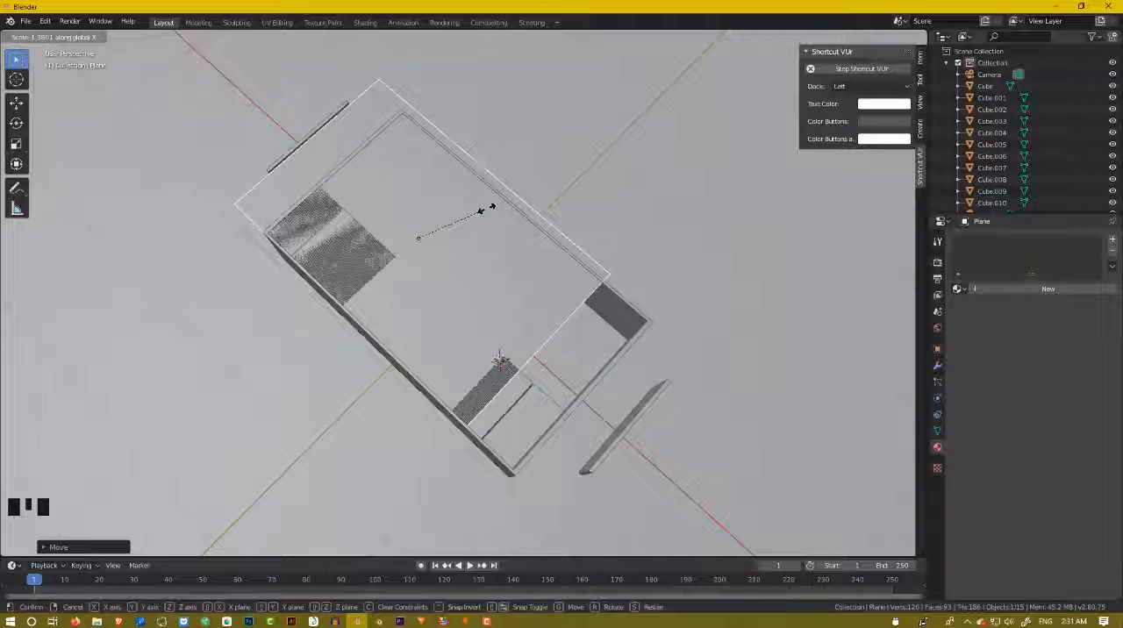
pyautogui.click(483, 211)
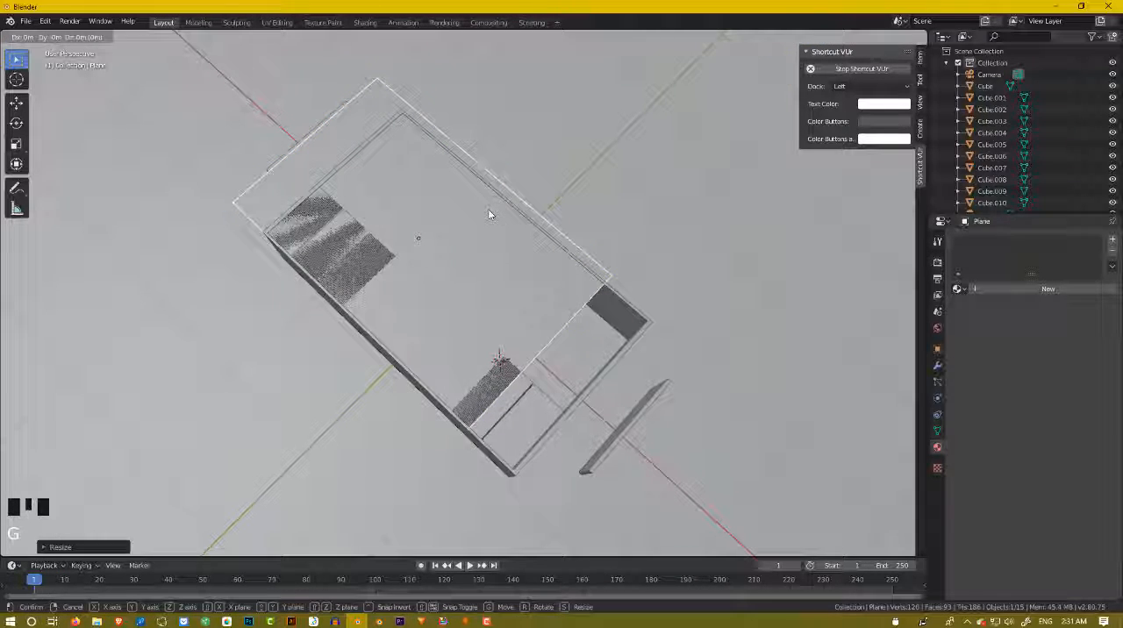
# Move the plane horizontally until it covers the walled room and raise it slightly along Z above the wall tops.
pyautogui.press('g')
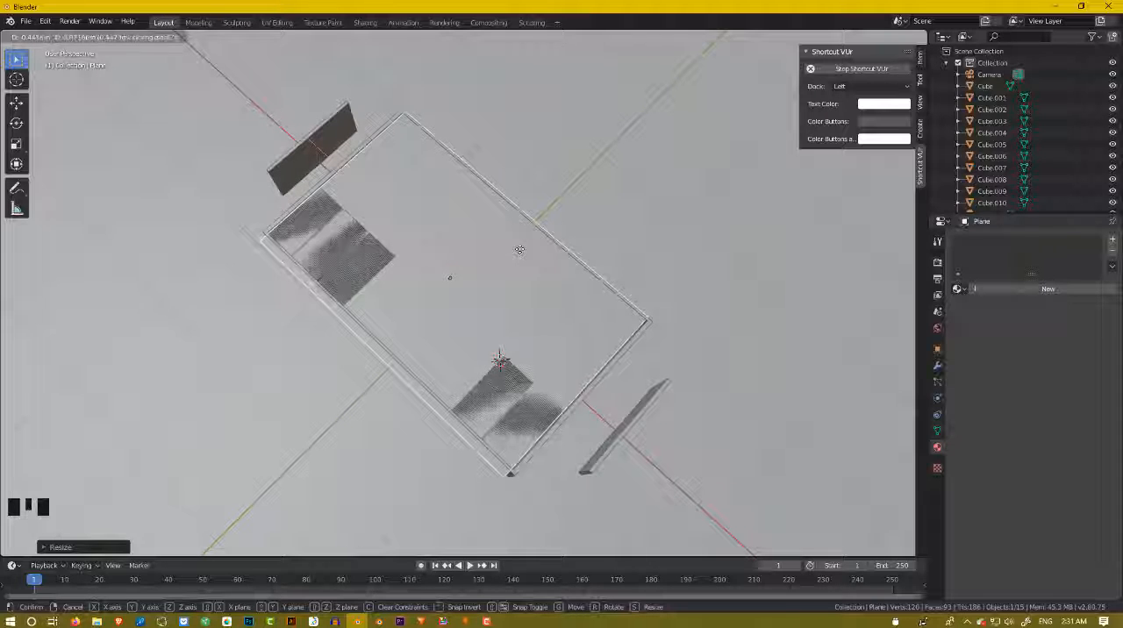
pyautogui.click(521, 250)
pyautogui.moveTo(521, 251); pyautogui.dragTo(446, 193, button='middle')
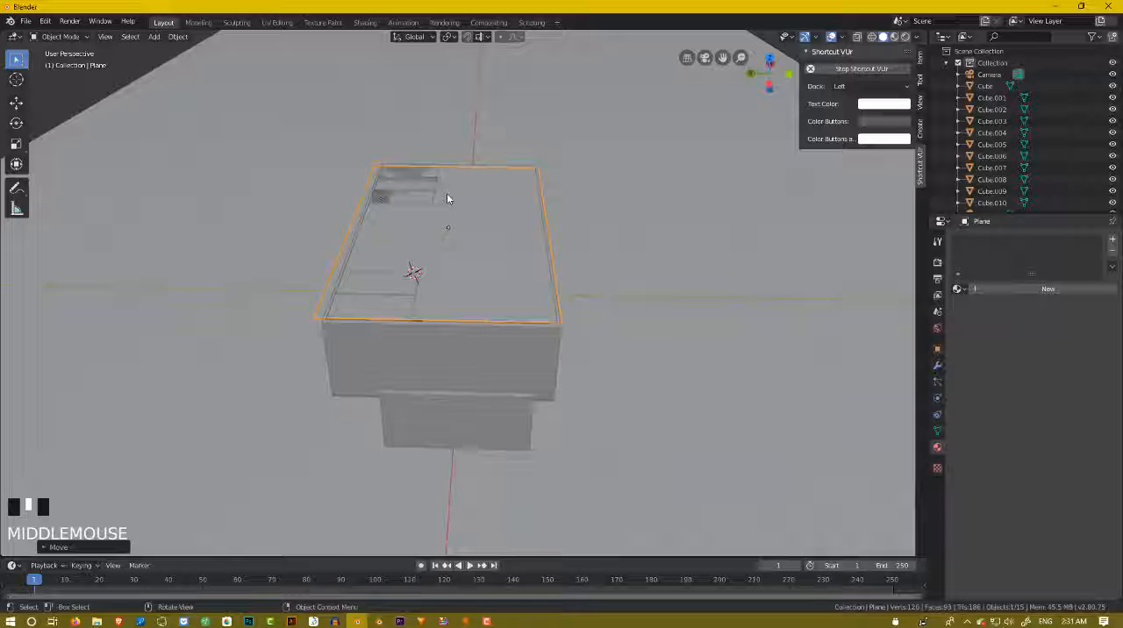
pyautogui.press('g')
pyautogui.press('z')
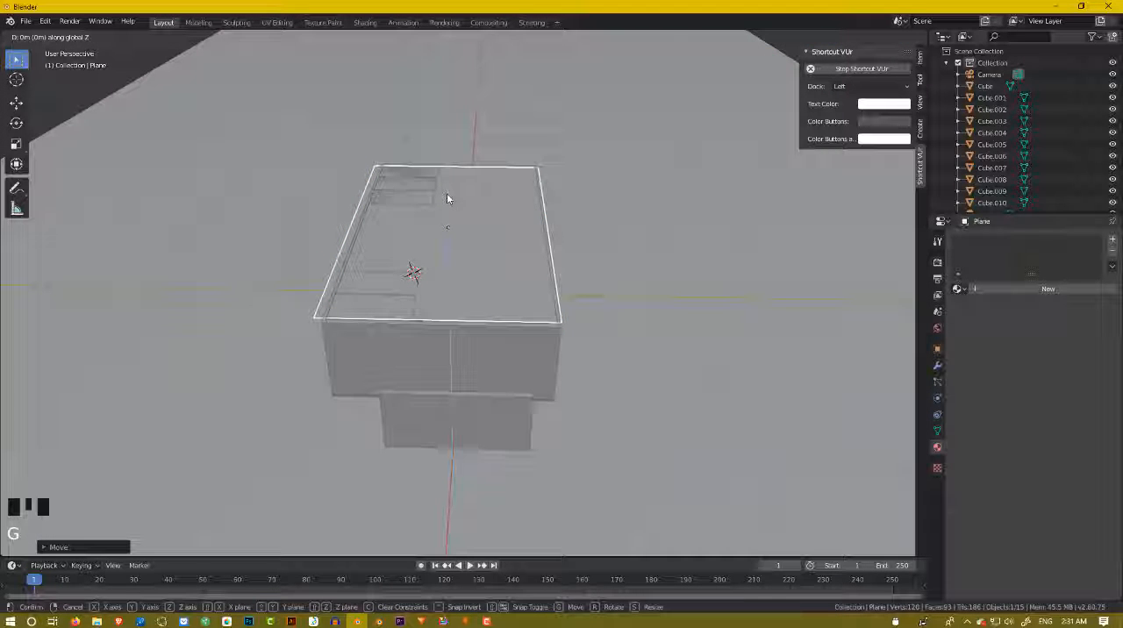
pyautogui.click(446, 193)
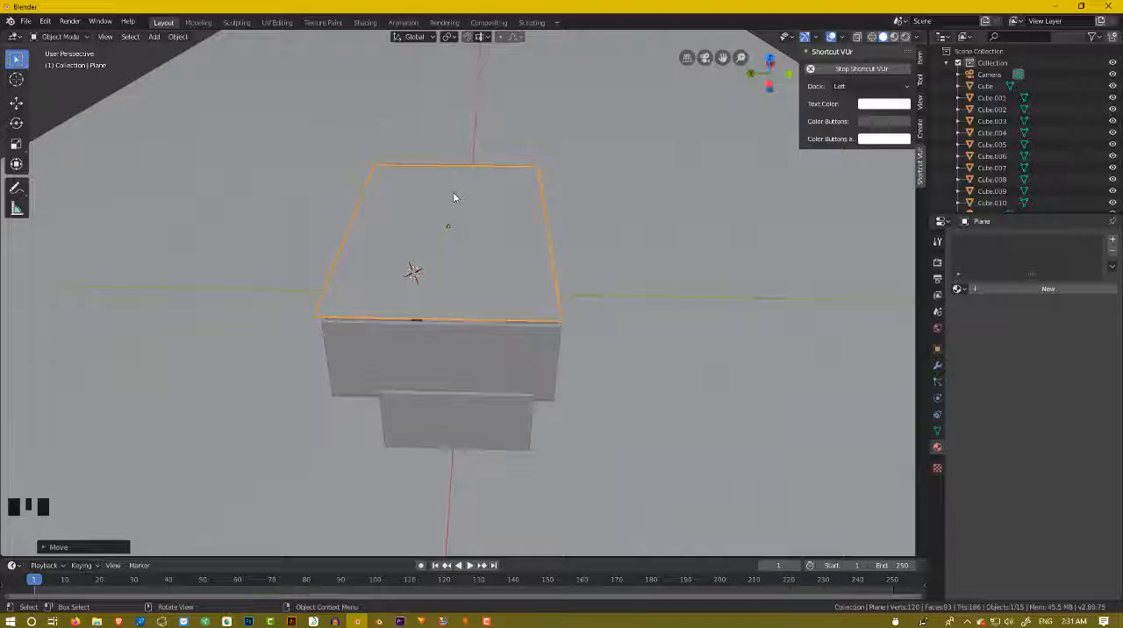
pyautogui.moveTo(447, 193); pyautogui.dragTo(471, 221, button='middle')
pyautogui.scroll(2, 491, 203)
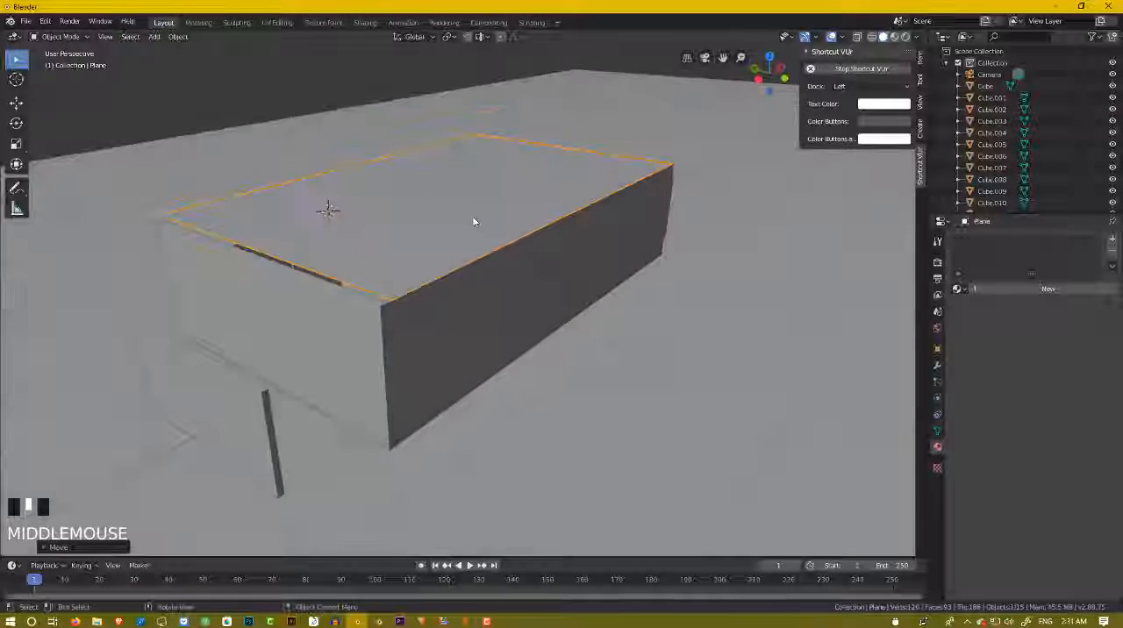
# Examine how the plane sits over the walls from above and at the near corner.
pyautogui.click(527, 293)
pyautogui.moveTo(376, 339); pyautogui.dragTo(419, 300, button='middle')
pyautogui.scroll(-4, 444, 263)
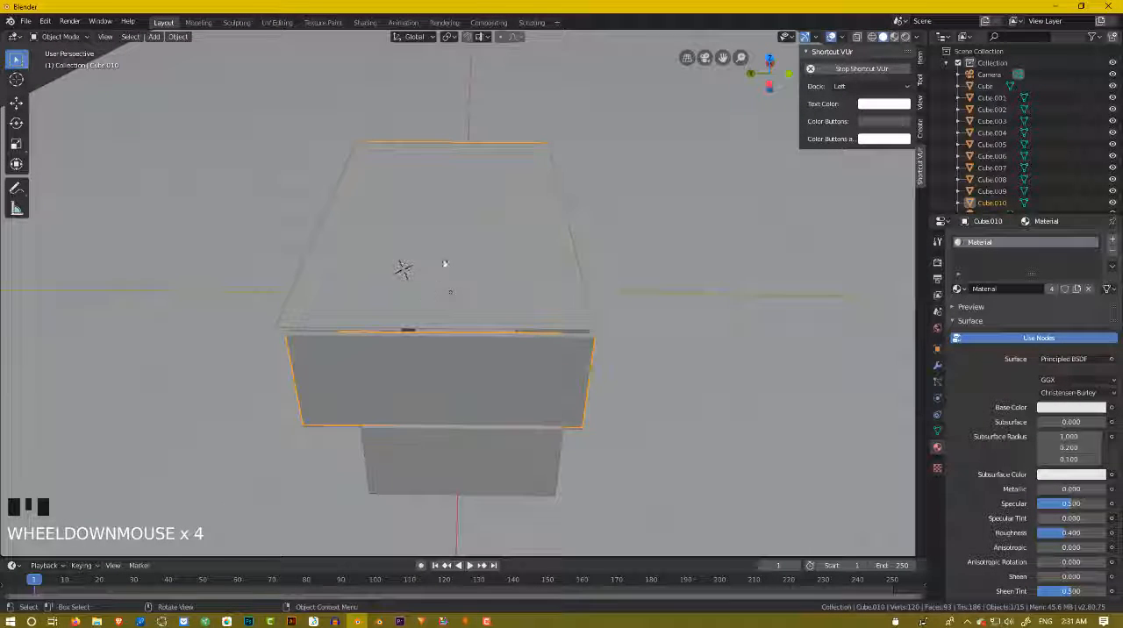
pyautogui.click(602, 200)
pyautogui.moveTo(602, 200); pyautogui.dragTo(430, 136, button='middle')
pyautogui.click(443, 120)
pyautogui.moveTo(455, 196); pyautogui.dragTo(509, 229, button='middle')
pyautogui.scroll(3, 481, 197)
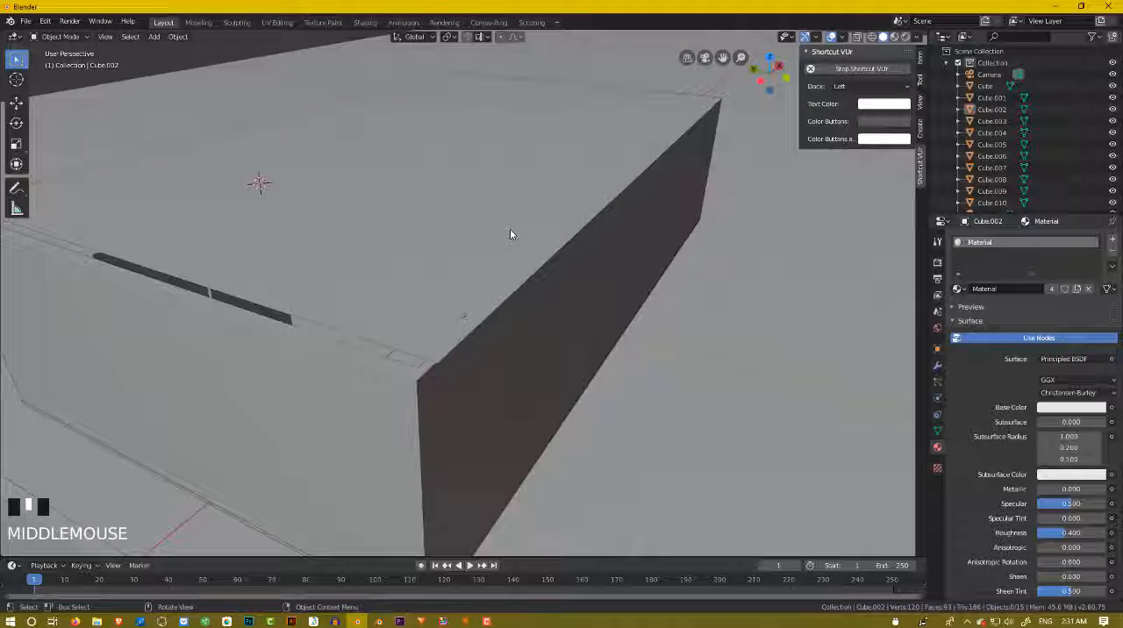
# Rename the plane covering the room to "roof".
pyautogui.click(510, 229)
pyautogui.scroll(-1, 509, 228)
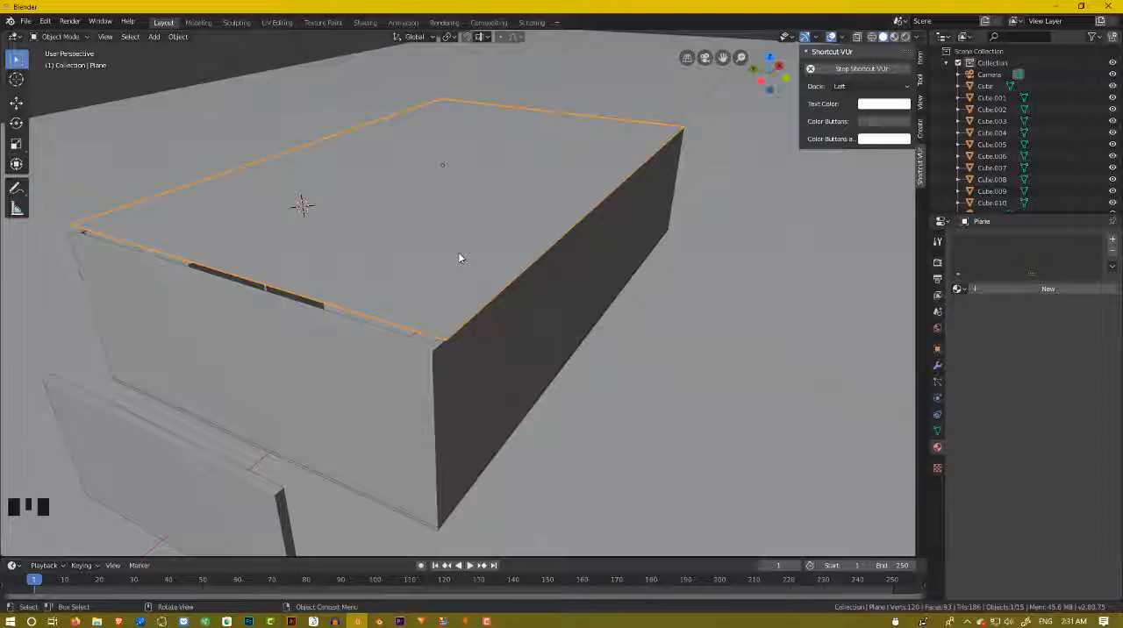
pyautogui.press('F2')
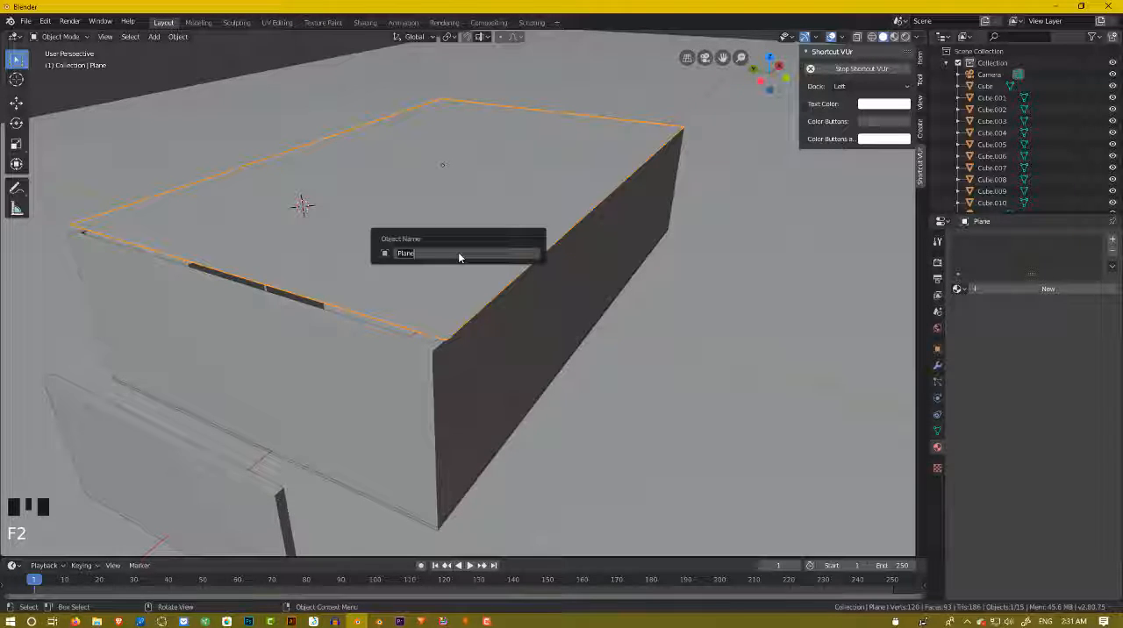
pyautogui.press('BackSpace')
pyautogui.write('roof')
pyautogui.press('Return')
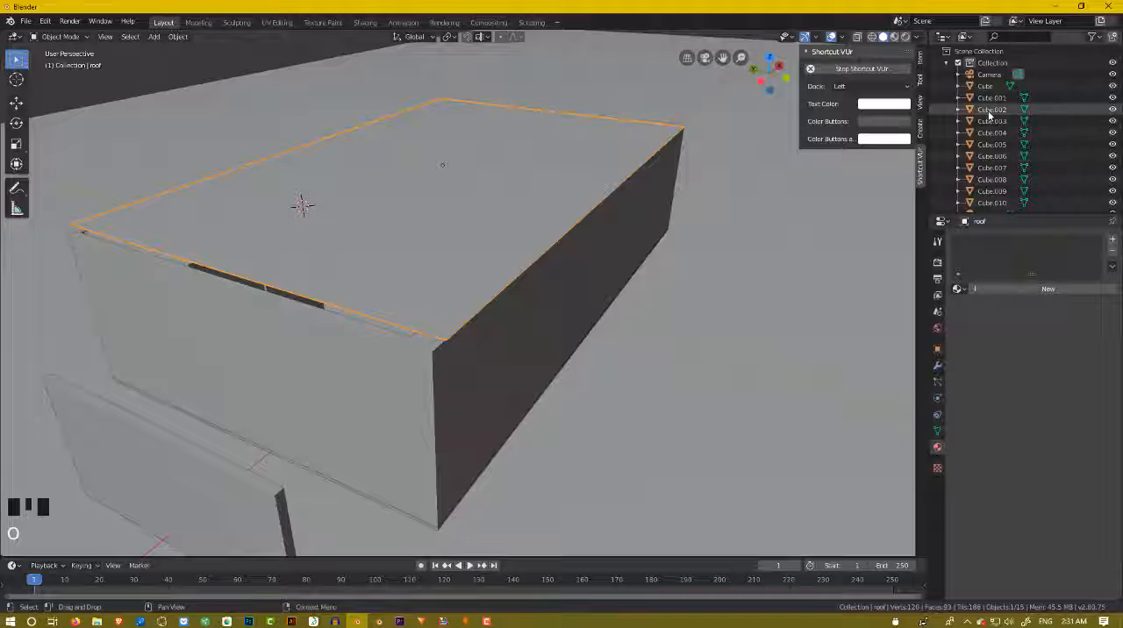
# Hide the roof object in the viewport to expose the room's interior.
pyautogui.scroll(-3, 988, 123)
pyautogui.scroll(3, 989, 99)
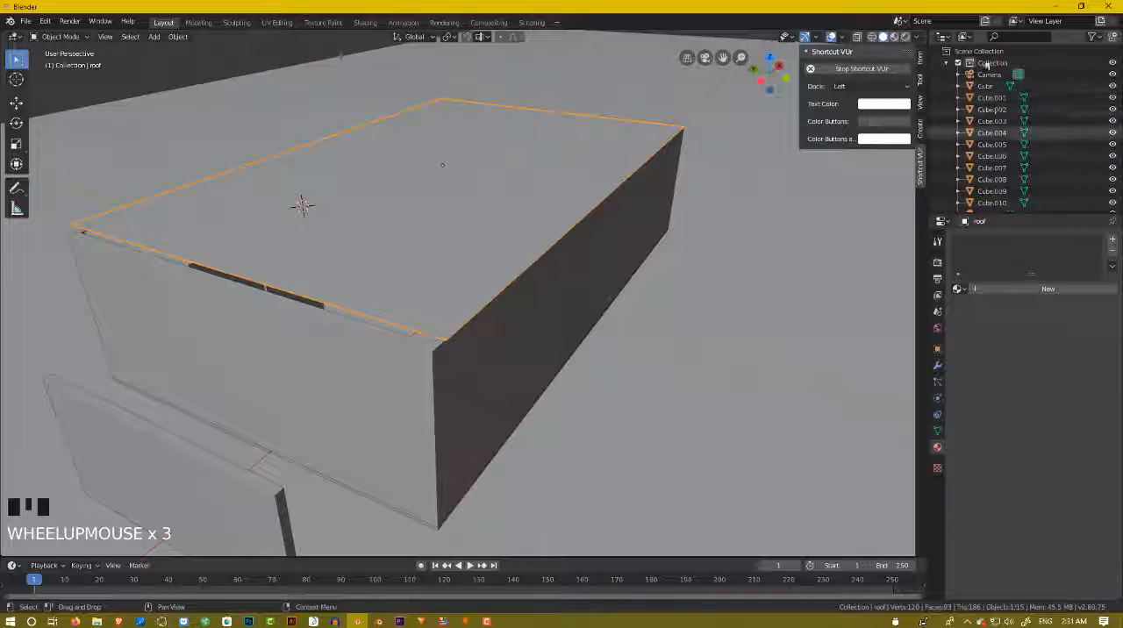
pyautogui.scroll(-3, 986, 126)
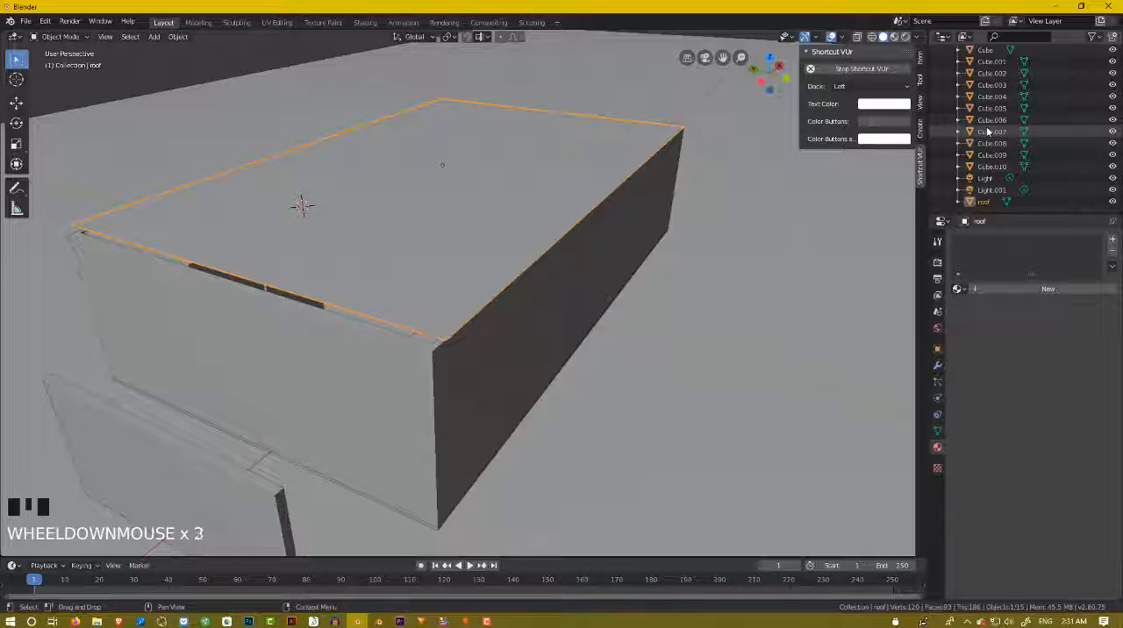
pyautogui.click(1111, 202)
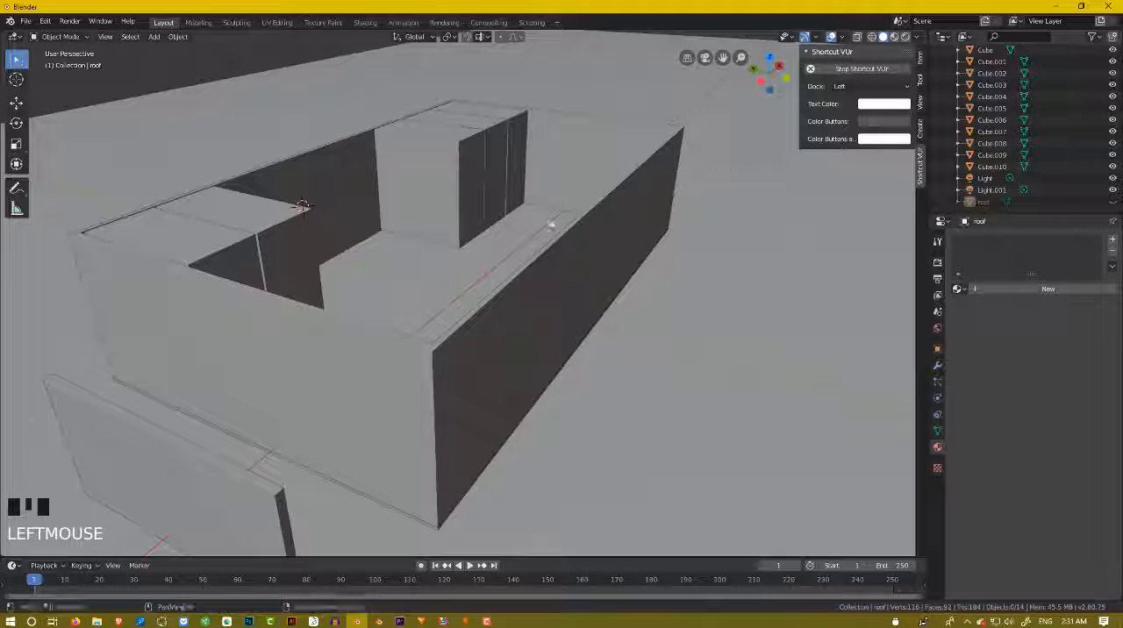
# Rename the surrounding wall object to "wall" and hide it in the viewport.
pyautogui.moveTo(551, 226); pyautogui.dragTo(594, 174, button='middle')
pyautogui.click(593, 173)
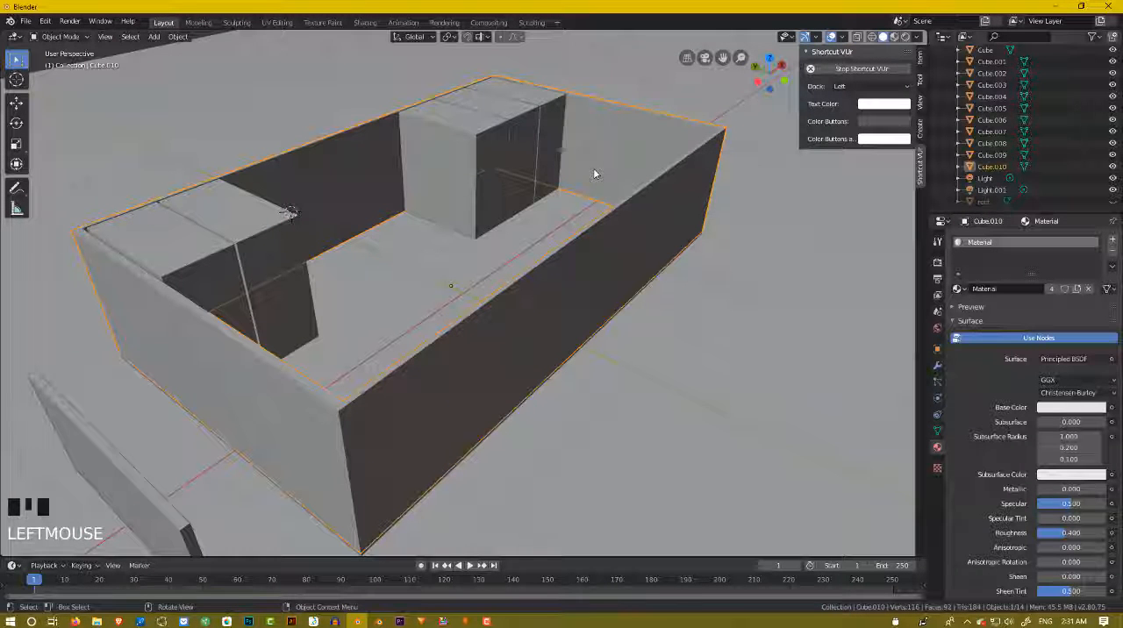
pyautogui.press('F2')
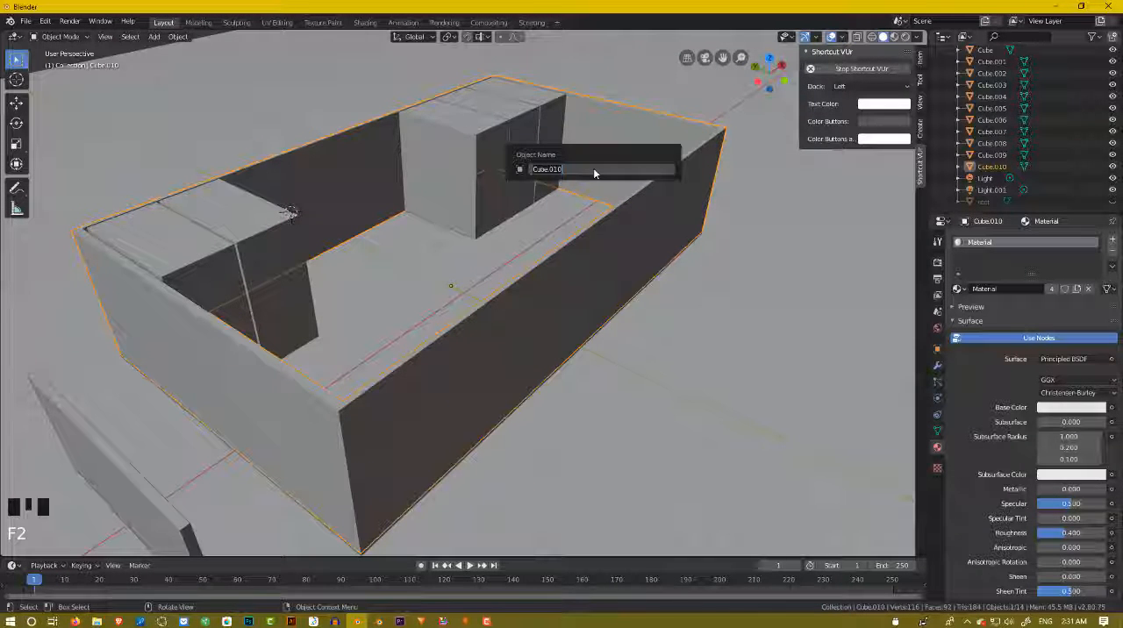
pyautogui.write('wall')
pyautogui.press('Return')
pyautogui.press('h')
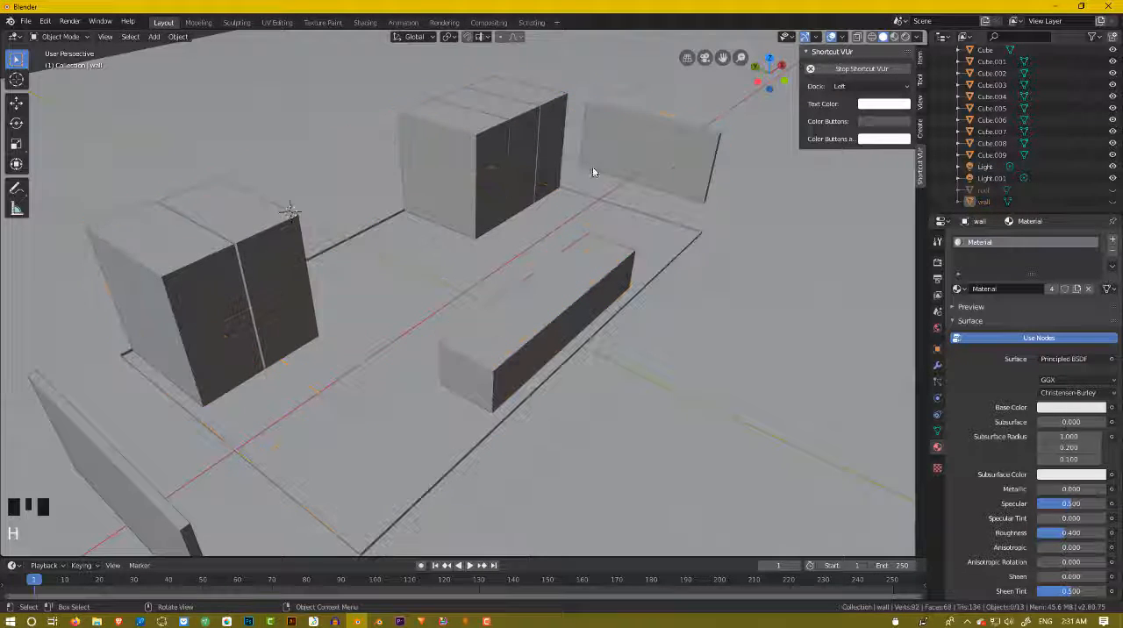
# Show the roof over the blocked-out fixtures and hide it again.
pyautogui.moveTo(592, 166); pyautogui.dragTo(536, 190, button='middle')
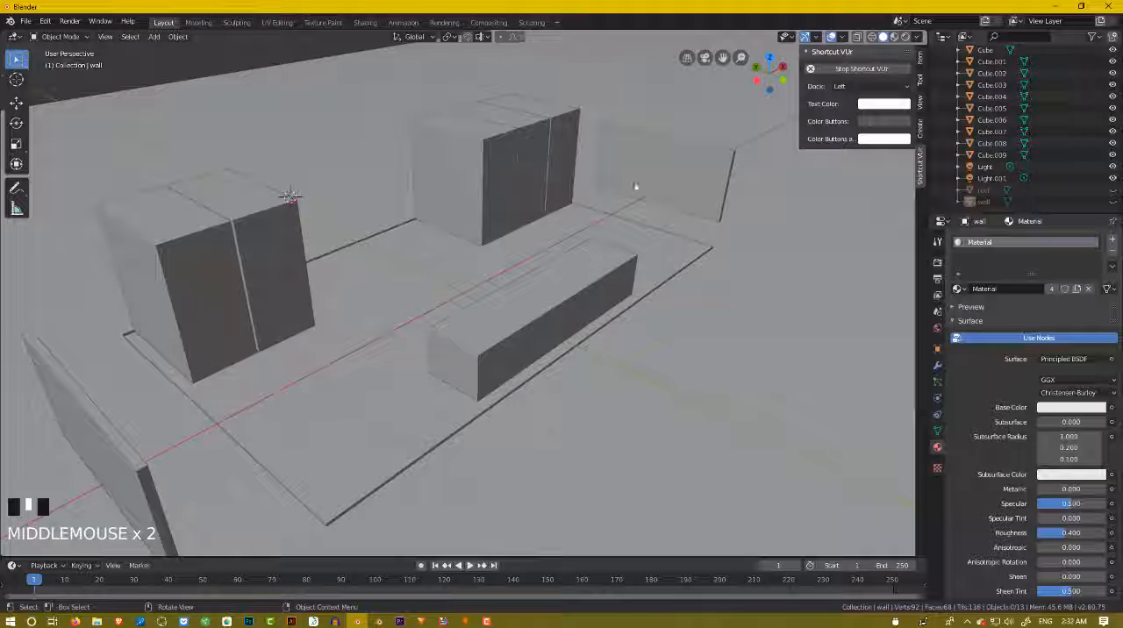
pyautogui.moveTo(636, 185); pyautogui.dragTo(578, 259, button='middle')
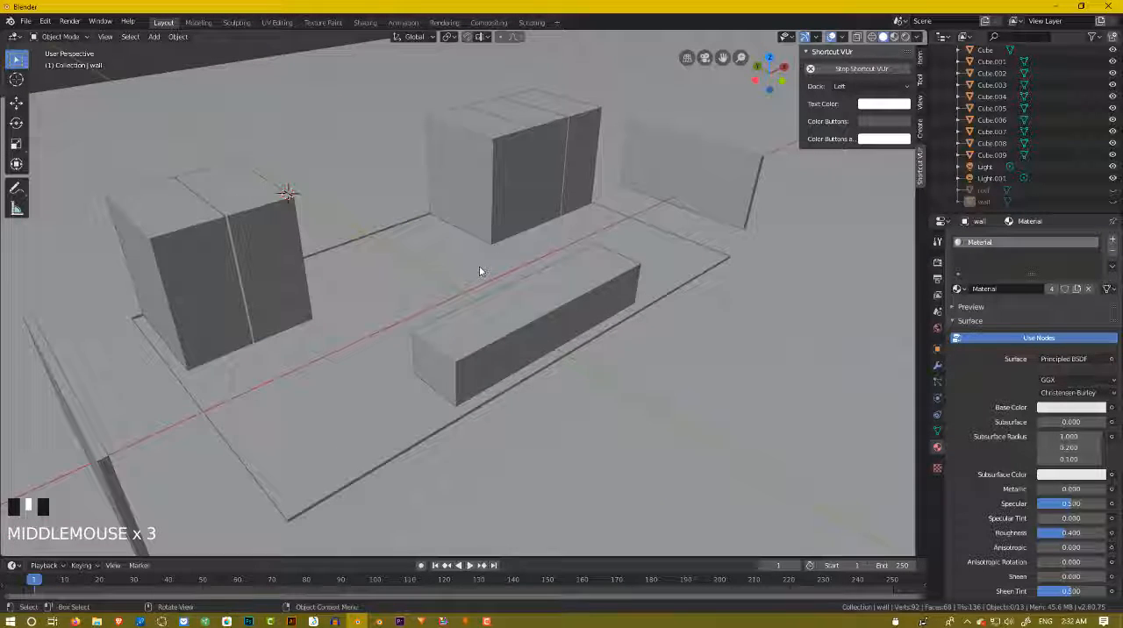
pyautogui.scroll(-3, 479, 271)
pyautogui.moveTo(482, 268); pyautogui.dragTo(488, 270, button='middle')
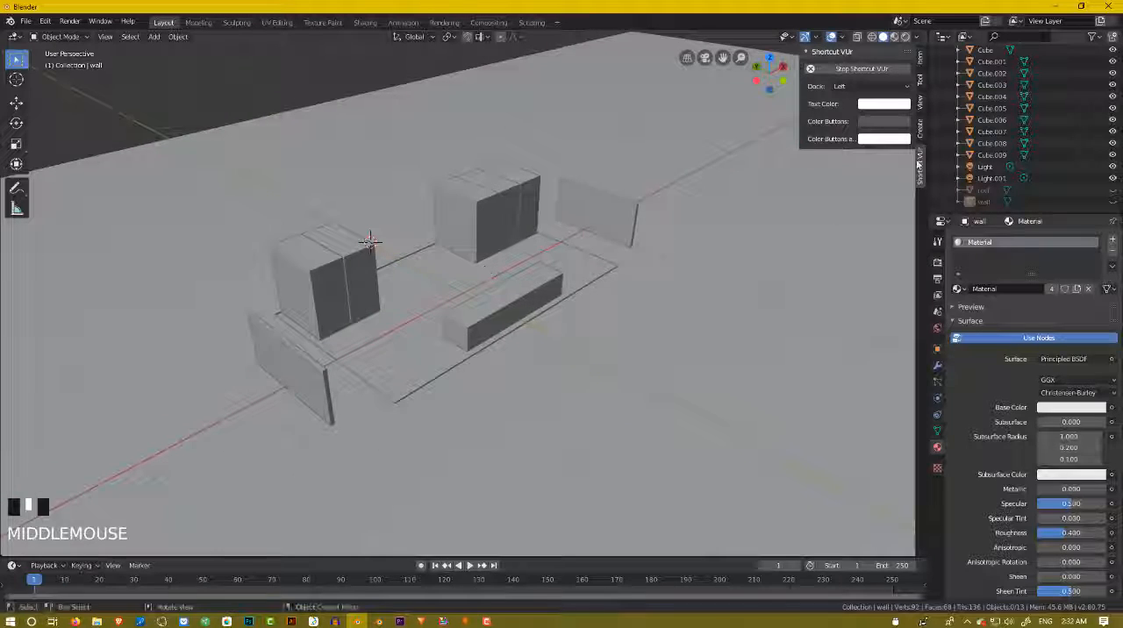
pyautogui.scroll(-4, 965, 175)
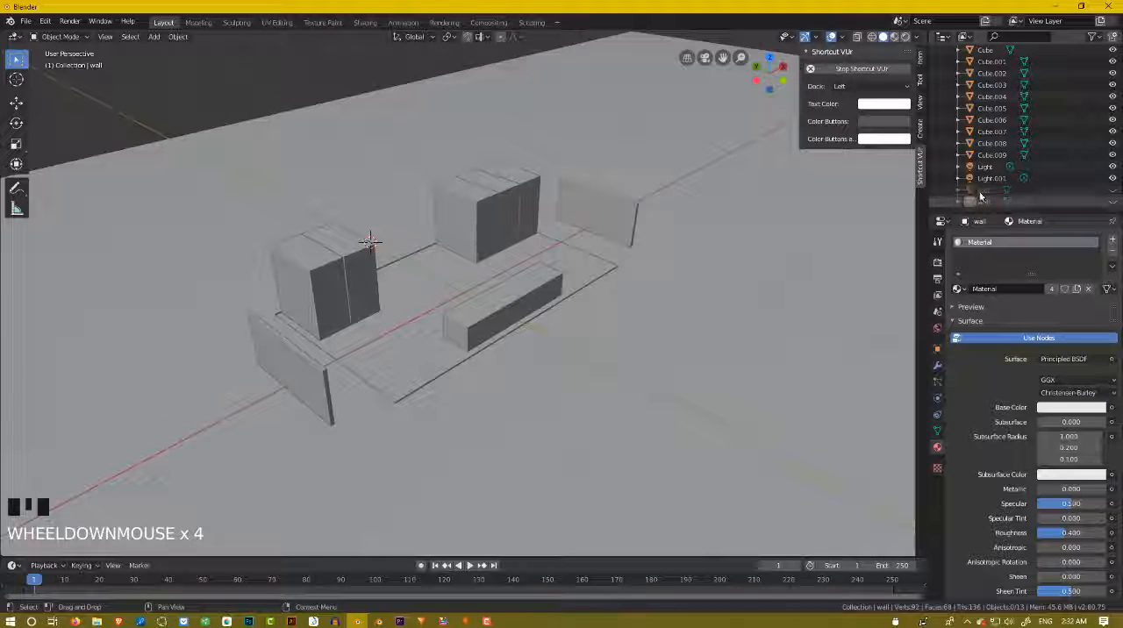
pyautogui.scroll(2, 805, 218)
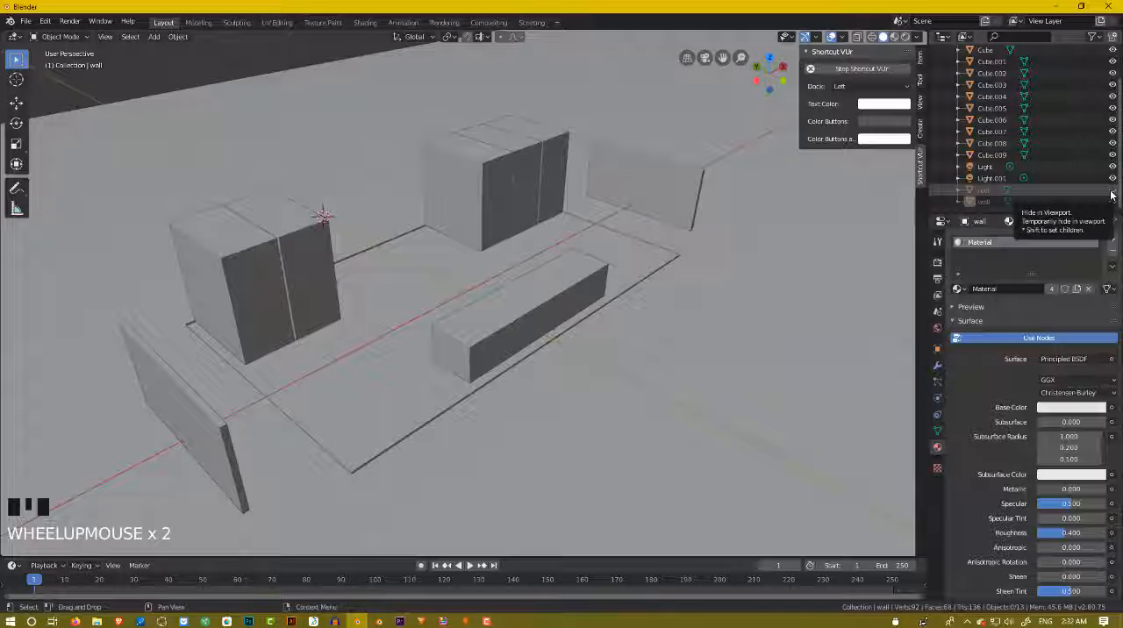
pyautogui.click(1110, 193)
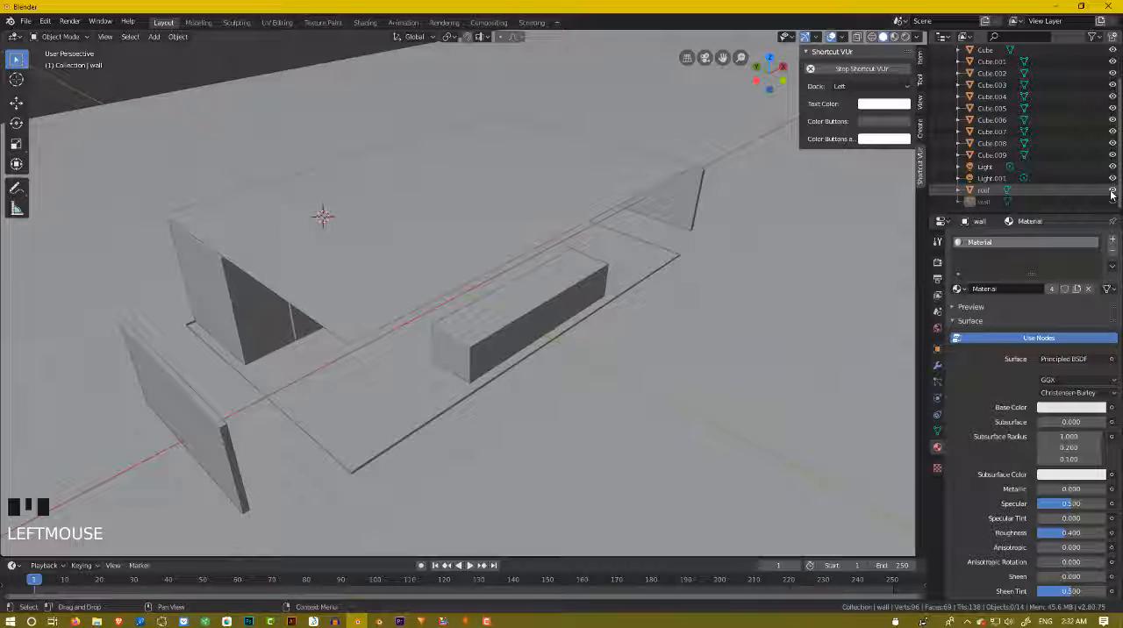
pyautogui.click(1110, 193)
pyautogui.moveTo(649, 281); pyautogui.dragTo(711, 228, button='middle')
pyautogui.scroll(3, 638, 272)
pyautogui.scroll(-4, 676, 268)
pyautogui.scroll(3, 718, 234)
pyautogui.scroll(-2, 705, 253)
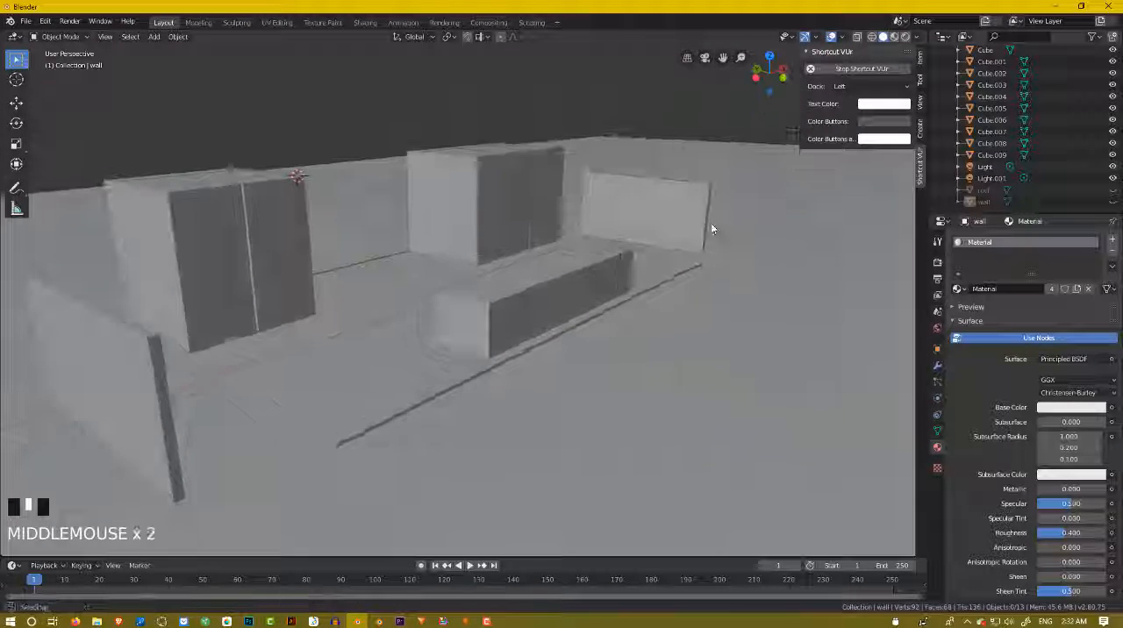